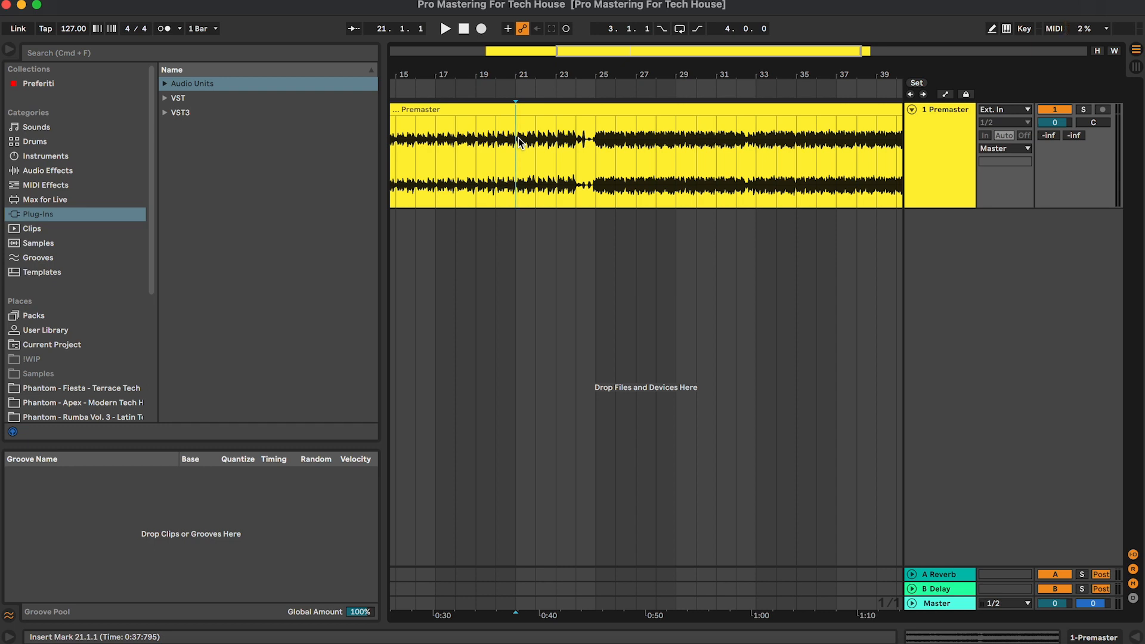
Play the Premaster clip from around bar 21 and follow the playback into the drop at bar 25.
{"action": "scroll", "coordinate": [519, 141], "scroll_direction": "left", "scroll_amount": 2}
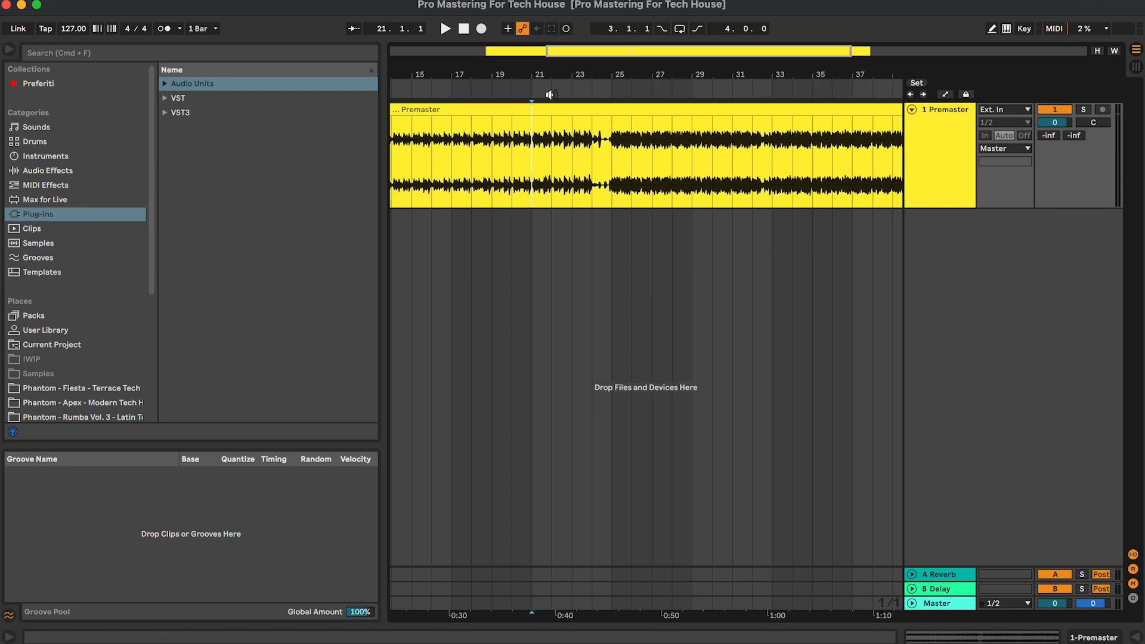
{"action": "left_click", "coordinate": [533, 160]}
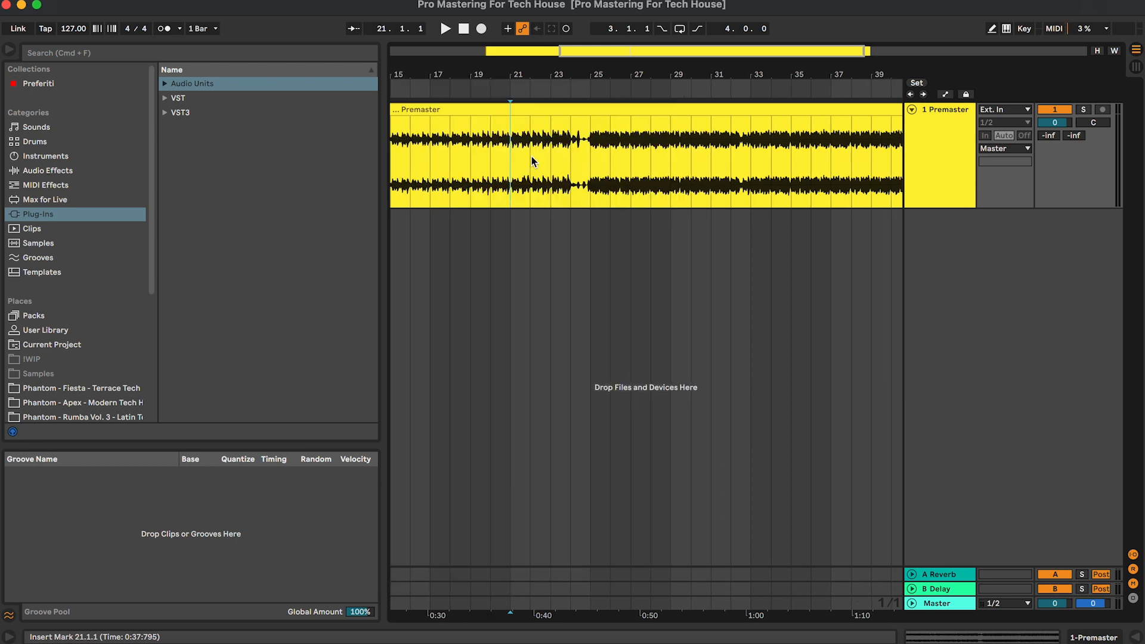
{"action": "left_click", "coordinate": [548, 87]}
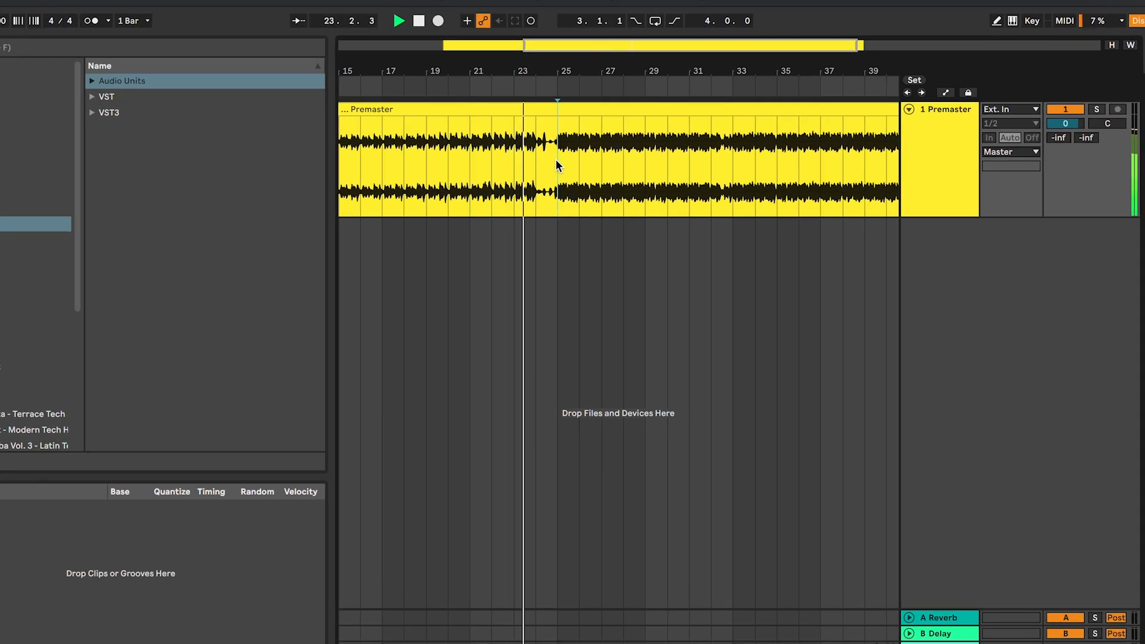
{"action": "scroll", "coordinate": [556, 165], "scroll_direction": "up", "scroll_amount": 3}
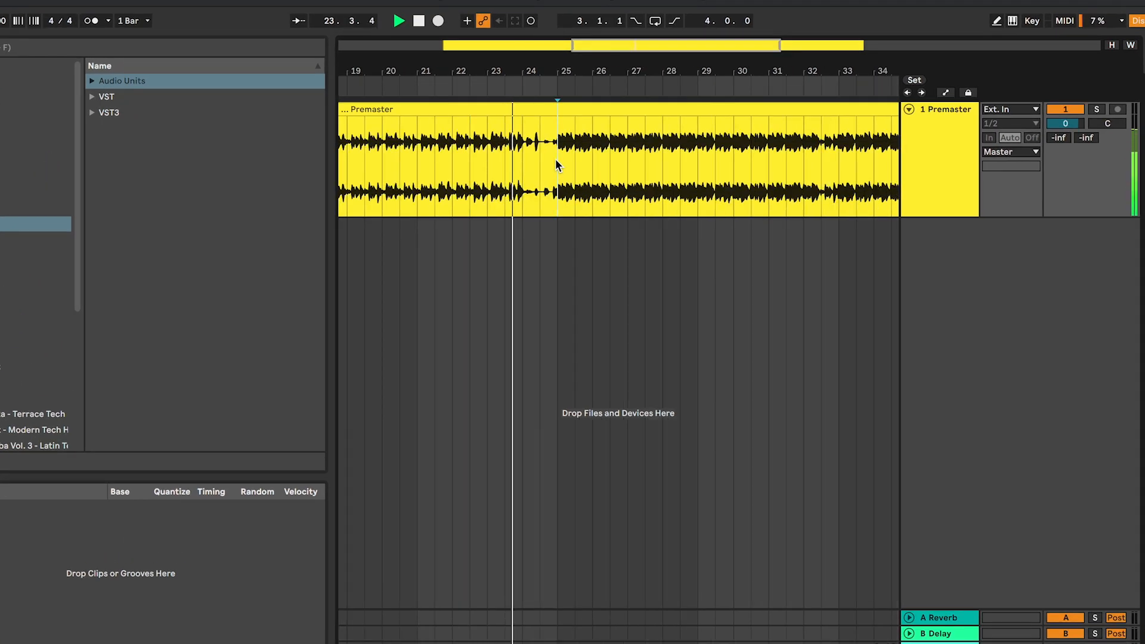
{"action": "scroll", "coordinate": [555, 166], "scroll_direction": "right", "scroll_amount": 1}
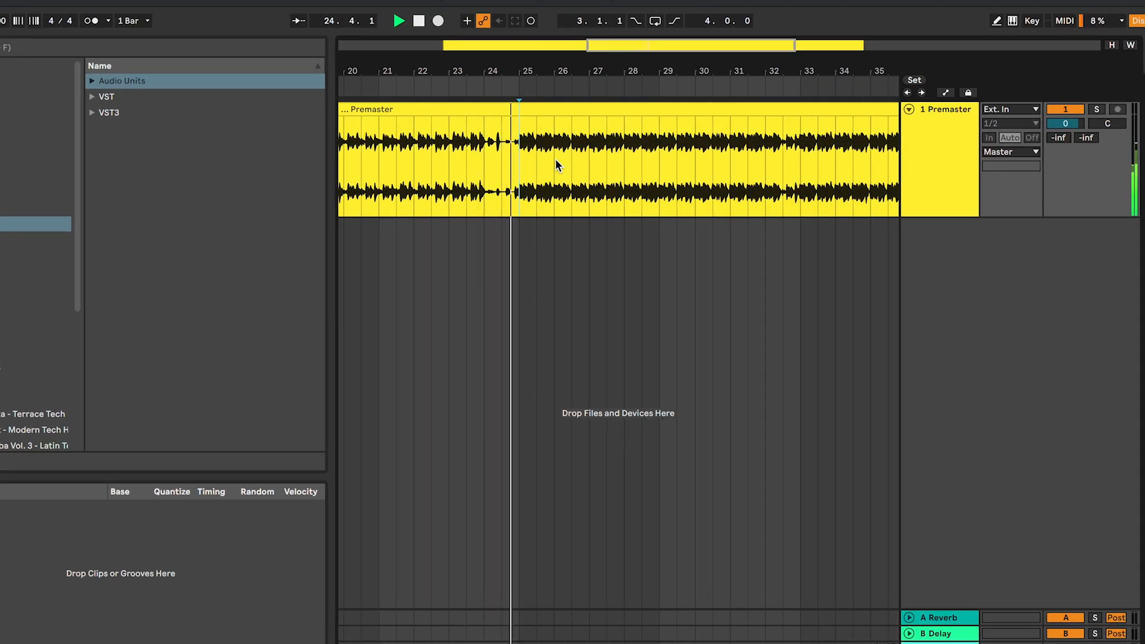
Check the Master channel's peak level in the Session mixer with its peak read-out reset, and return to the arrangement.
{"action": "key", "text": "Tab"}
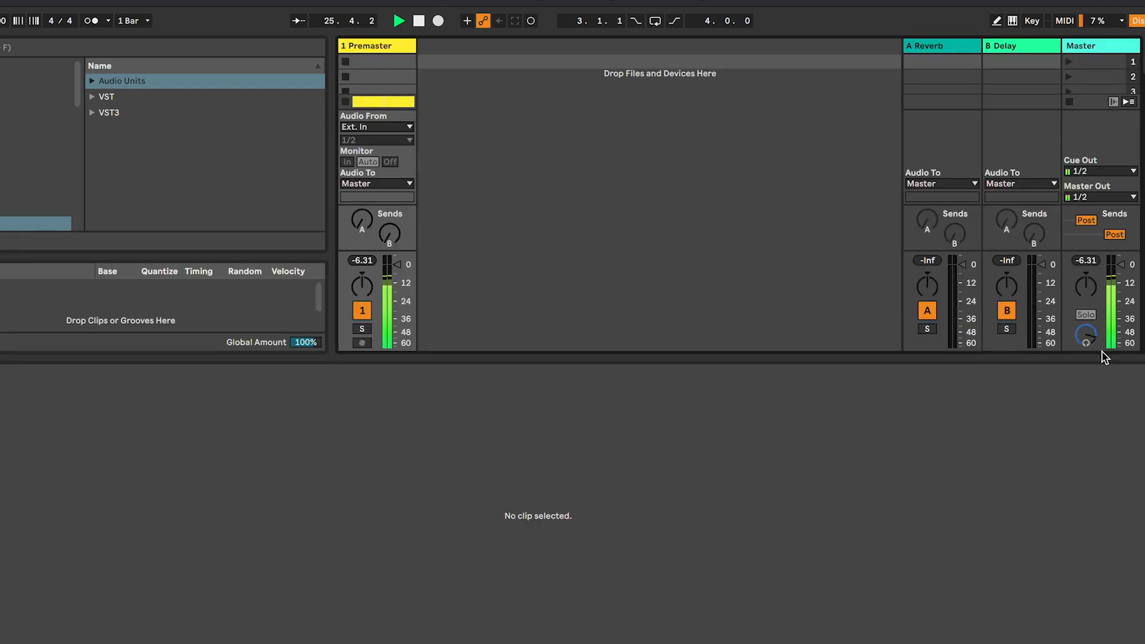
{"action": "left_click_drag", "start_coordinate": [1102, 358], "coordinate": [1102, 593]}
{"action": "left_click", "coordinate": [1101, 411]}
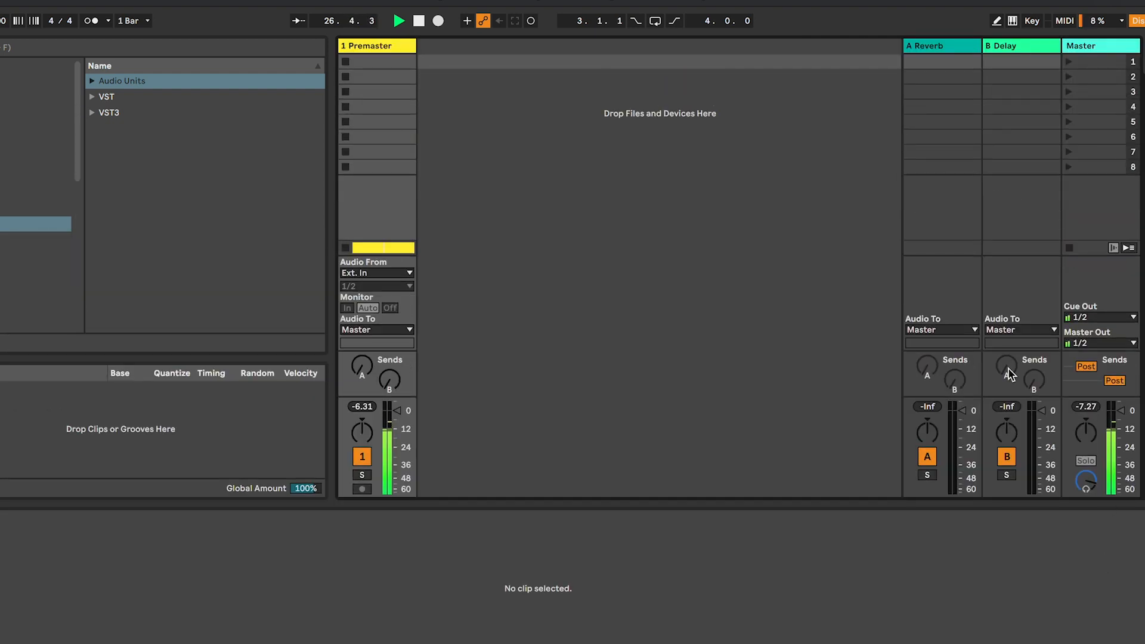
{"action": "key", "text": "Tab"}
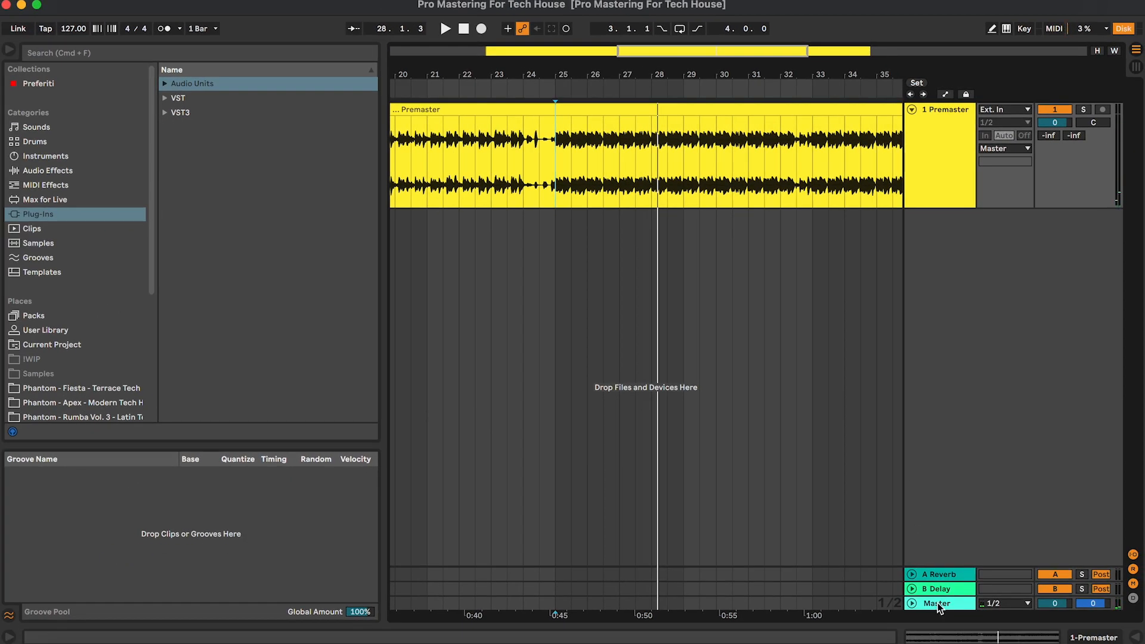
Add the J37 Stereo VST plug-in to the Master track and move its window clear of the Premaster clip.
{"action": "double_click", "coordinate": [938, 603]}
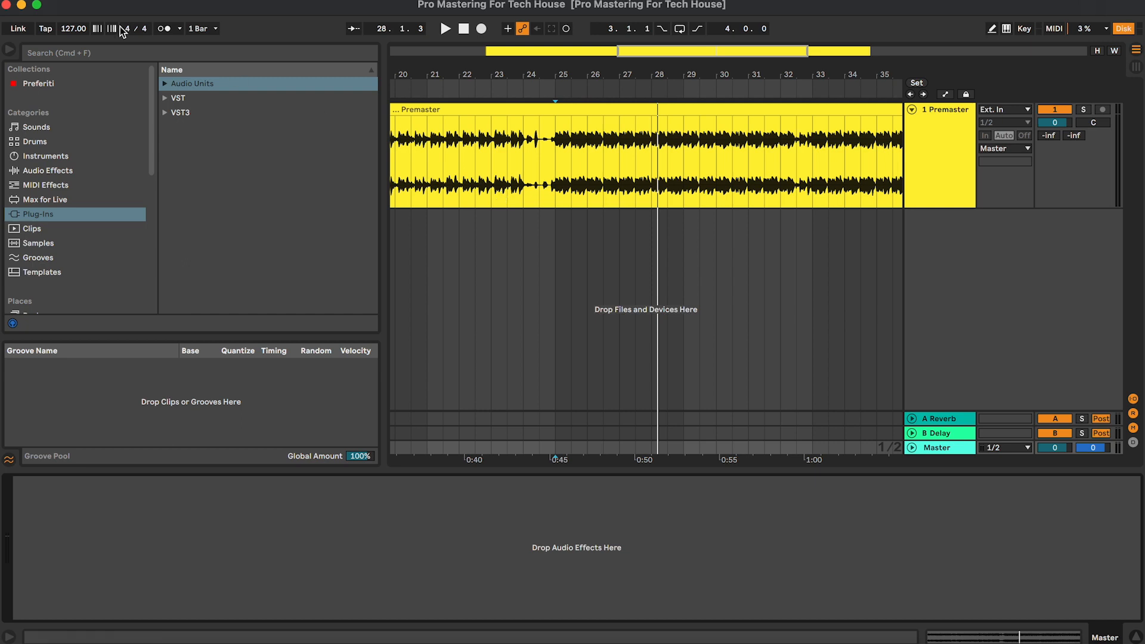
{"action": "left_click", "coordinate": [136, 51]}
{"action": "type", "text": "j37"}
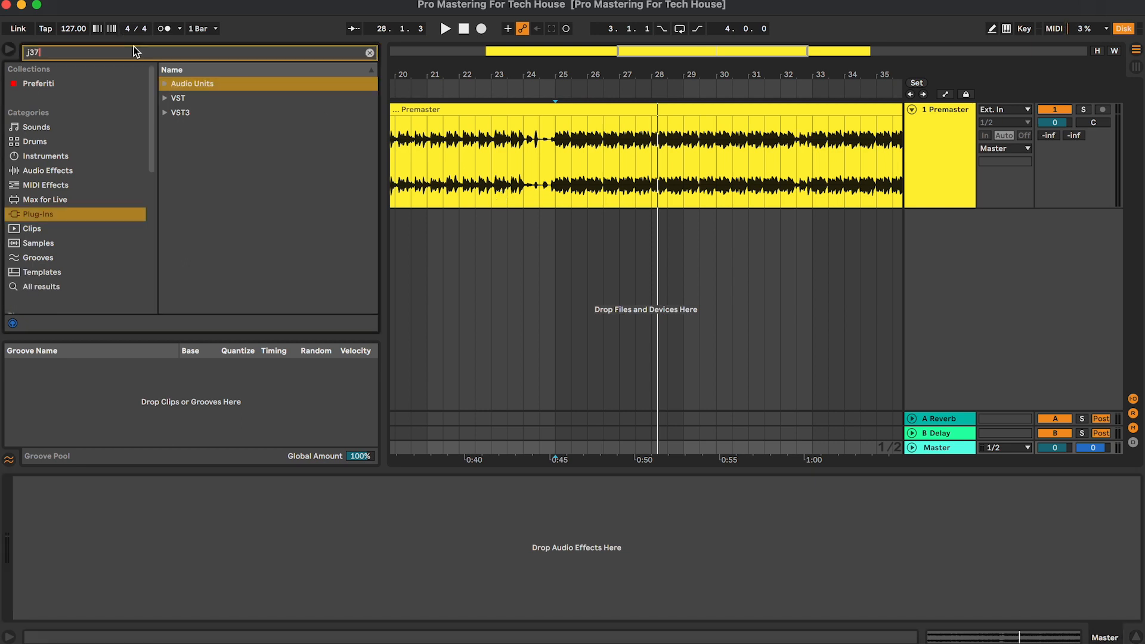
{"action": "left_click", "coordinate": [245, 99]}
{"action": "left_click", "coordinate": [247, 114]}
{"action": "left_click", "coordinate": [243, 142]}
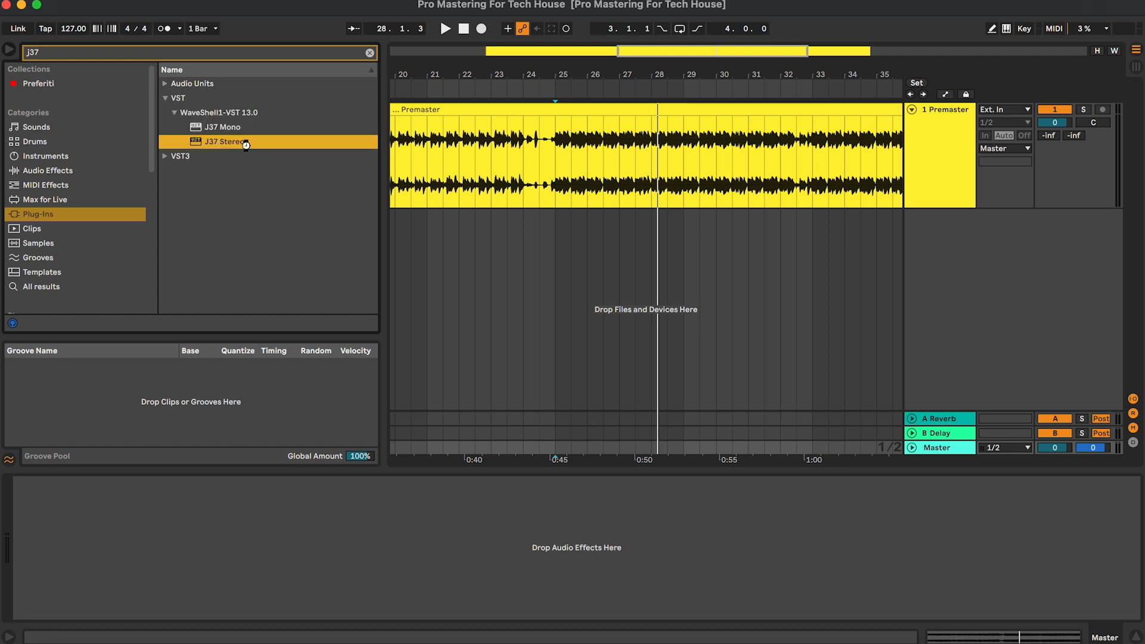
{"action": "left_click_drag", "start_coordinate": [227, 140], "coordinate": [404, 123]}
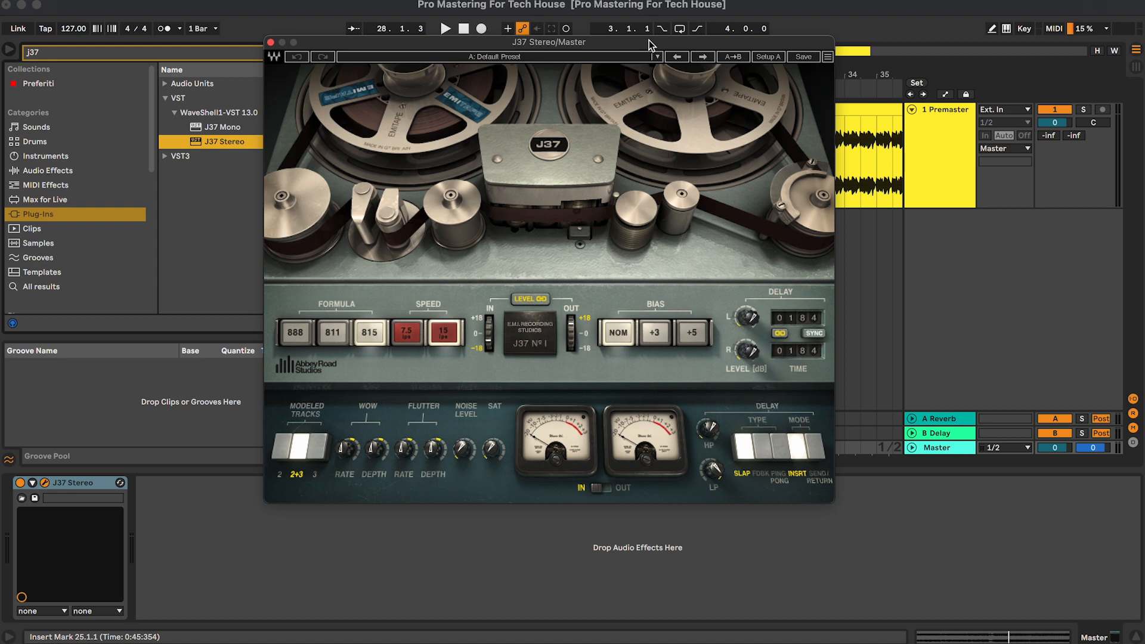
{"action": "key", "text": "super+alt+l"}
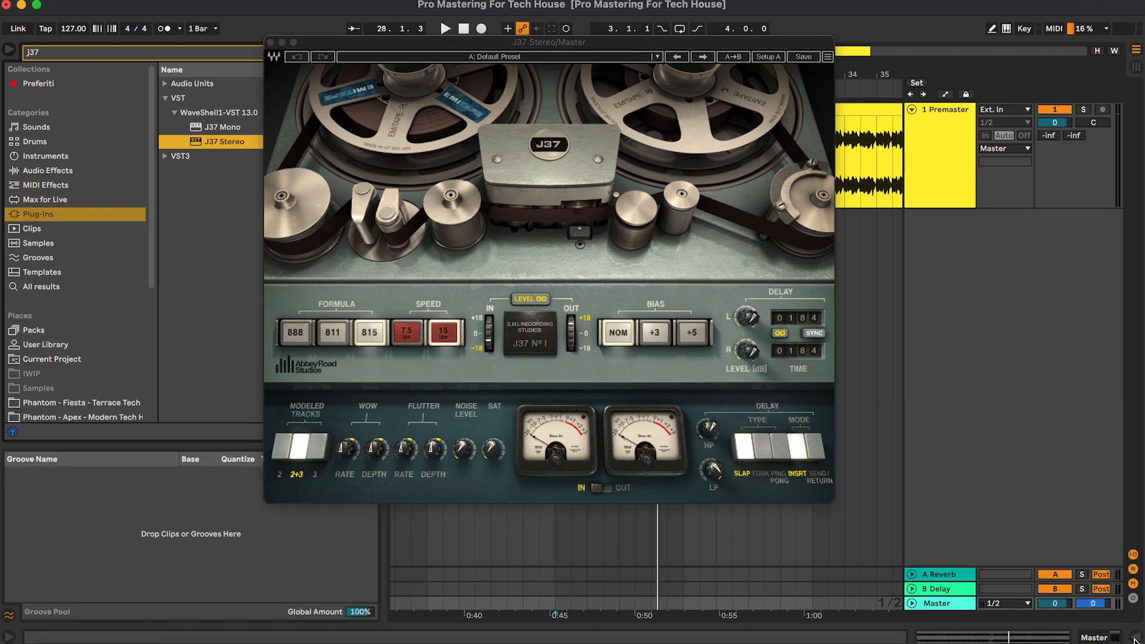
{"action": "left_click_drag", "start_coordinate": [638, 43], "coordinate": [807, 218]}
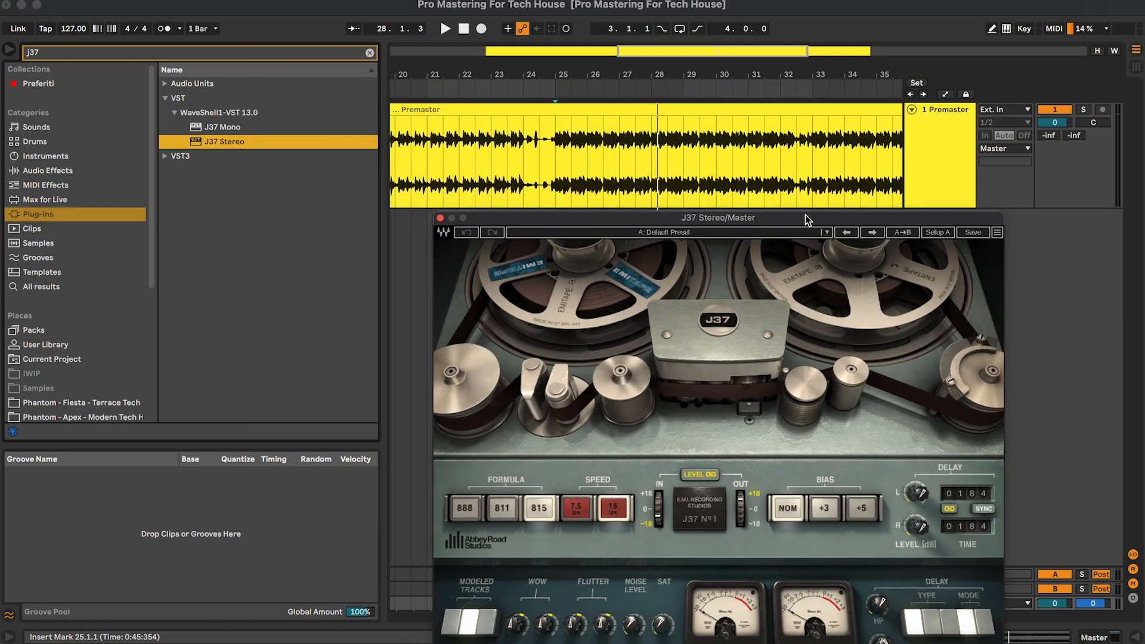
Loop the Premaster clip from the drop at bar 25 to the clip's end at bar 41.
{"action": "left_click", "coordinate": [558, 141]}
{"action": "scroll", "coordinate": [633, 142], "scroll_direction": "right", "scroll_amount": 4}
{"action": "scroll", "coordinate": [632, 141], "scroll_direction": "right", "scroll_amount": 1}
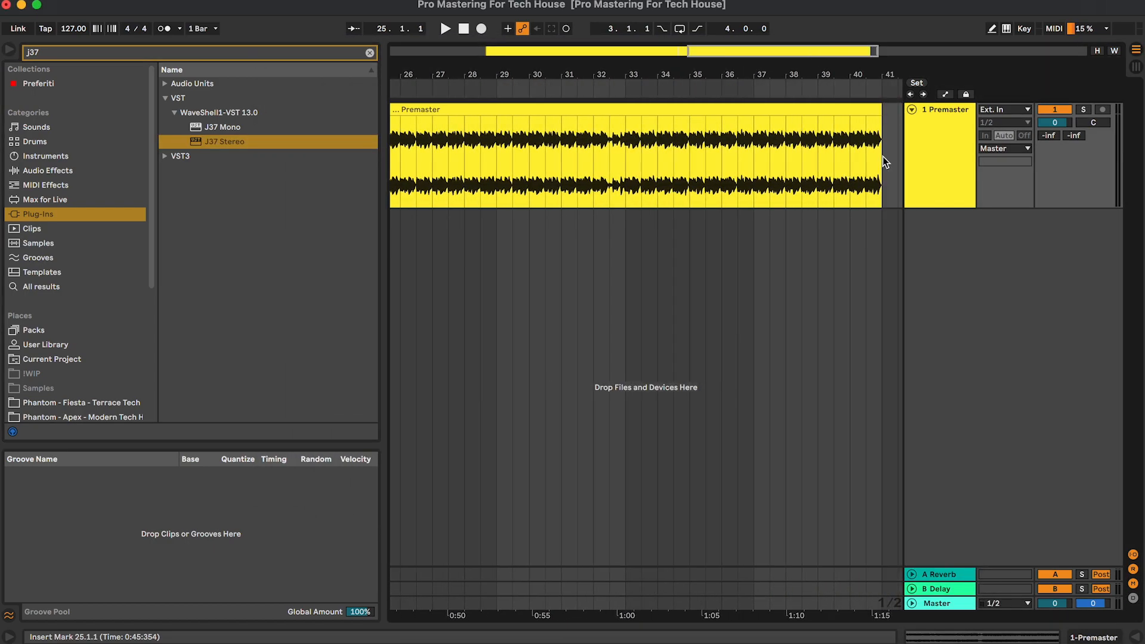
{"action": "left_click", "coordinate": [882, 157]}
{"action": "scroll", "coordinate": [620, 137], "scroll_direction": "left", "scroll_amount": 3}
{"action": "left_click", "coordinate": [479, 159], "text": "shift"}
{"action": "key", "text": "super+l"}
Play the loop from bar 25 and raise the J37's linked input level to +18 dB.
{"action": "left_click", "coordinate": [961, 608]}
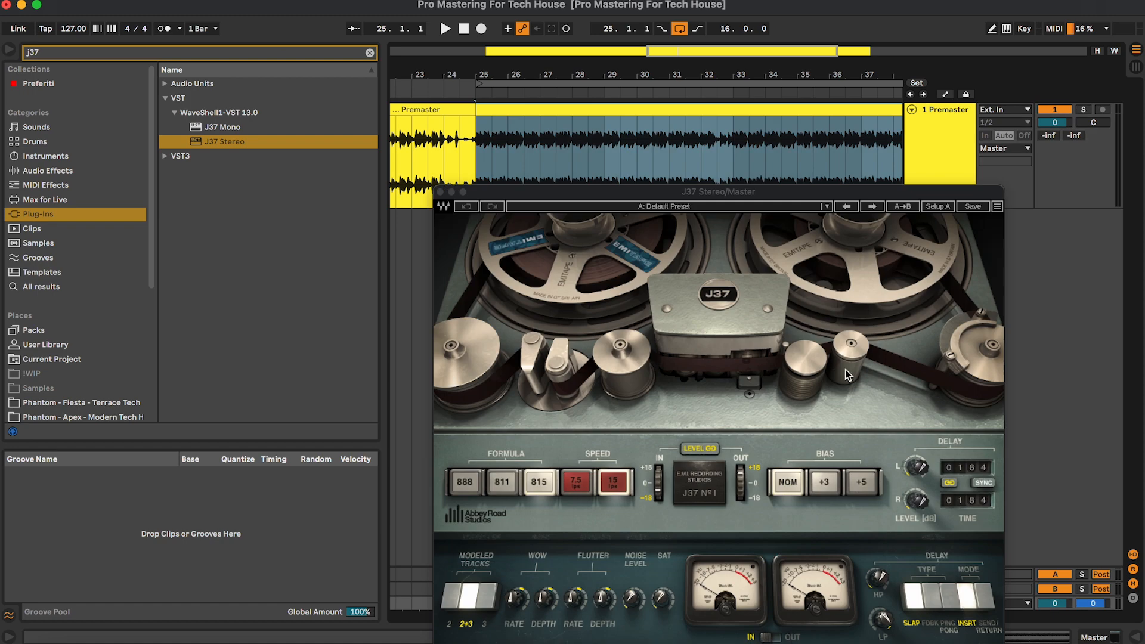
{"action": "left_click_drag", "start_coordinate": [735, 191], "coordinate": [735, 135]}
{"action": "scroll", "coordinate": [718, 106], "scroll_direction": "right", "scroll_amount": 2}
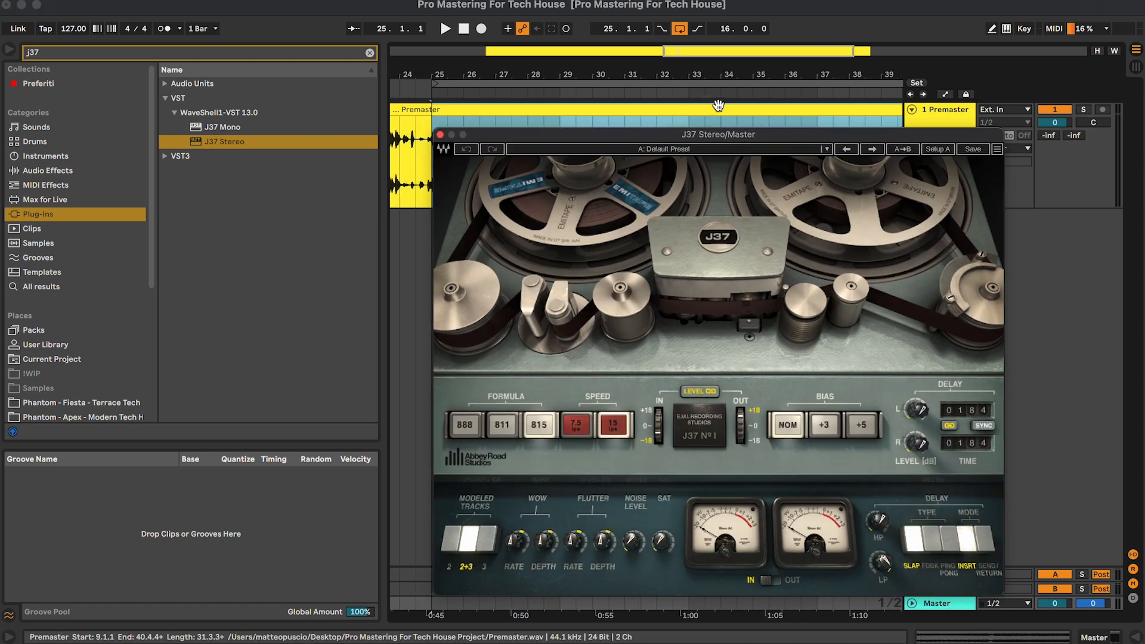
{"action": "left_click", "coordinate": [480, 95]}
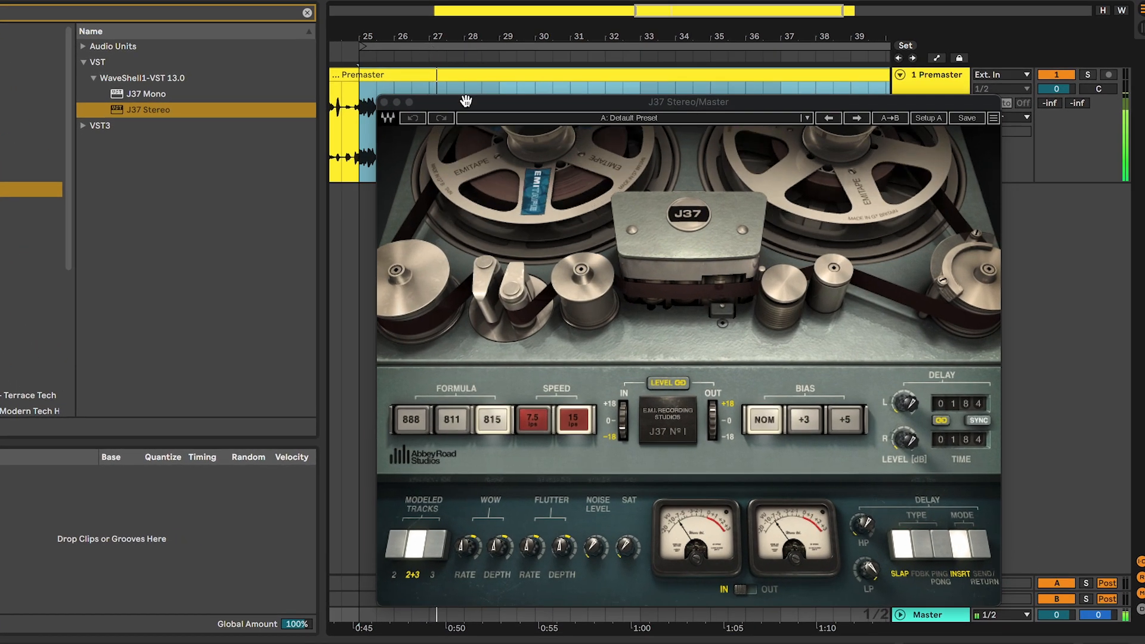
{"action": "left_click_drag", "start_coordinate": [658, 427], "coordinate": [623, 407]}
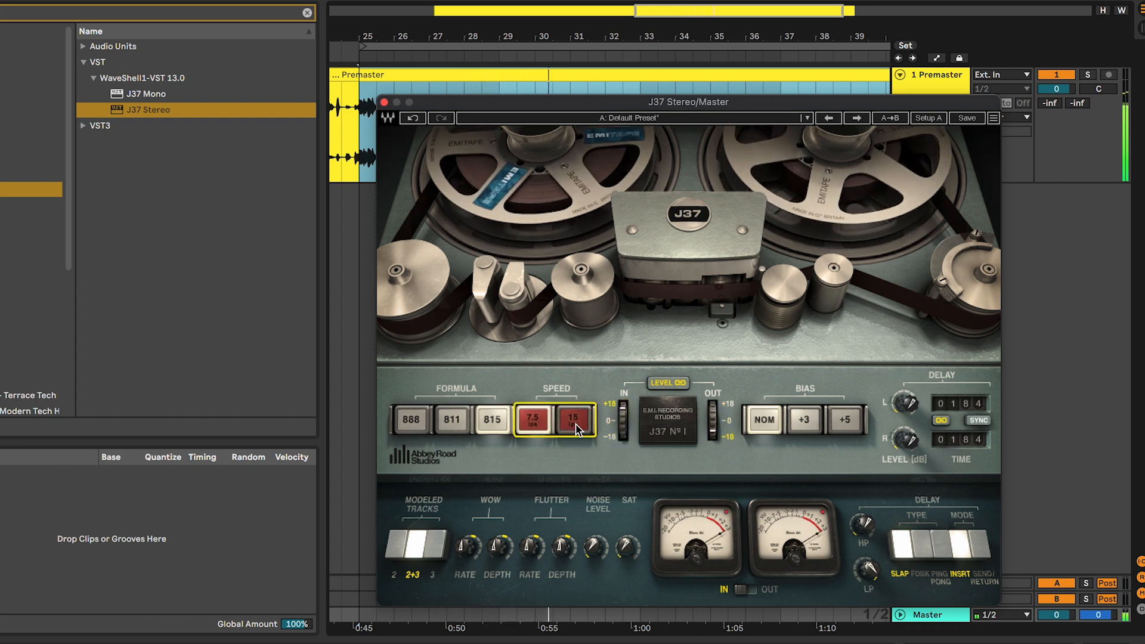
Audition the J37's tape formulas and bias options, settling on formula 811 and NOM bias.
{"action": "left_click", "coordinate": [411, 419]}
{"action": "left_click", "coordinate": [492, 419]}
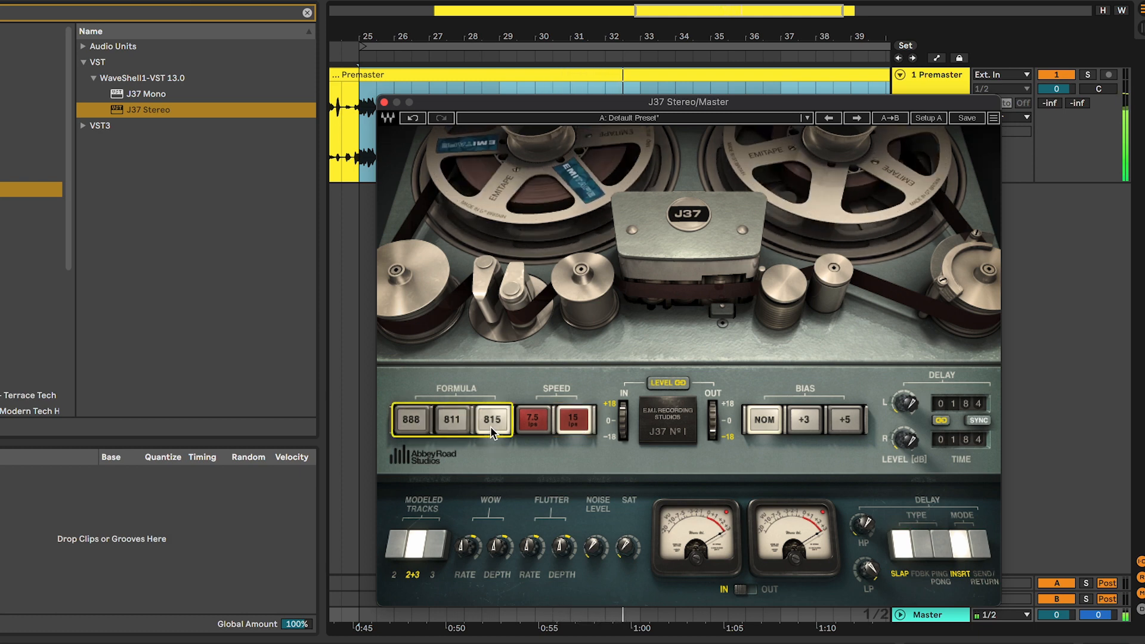
{"action": "left_click", "coordinate": [460, 421]}
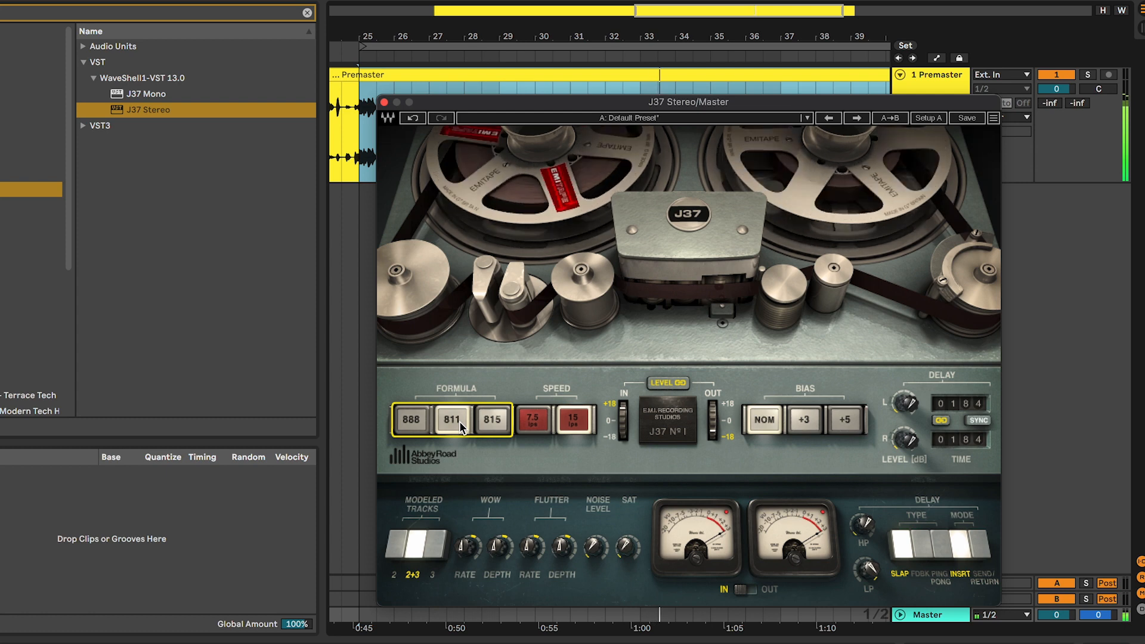
{"action": "left_click", "coordinate": [804, 428]}
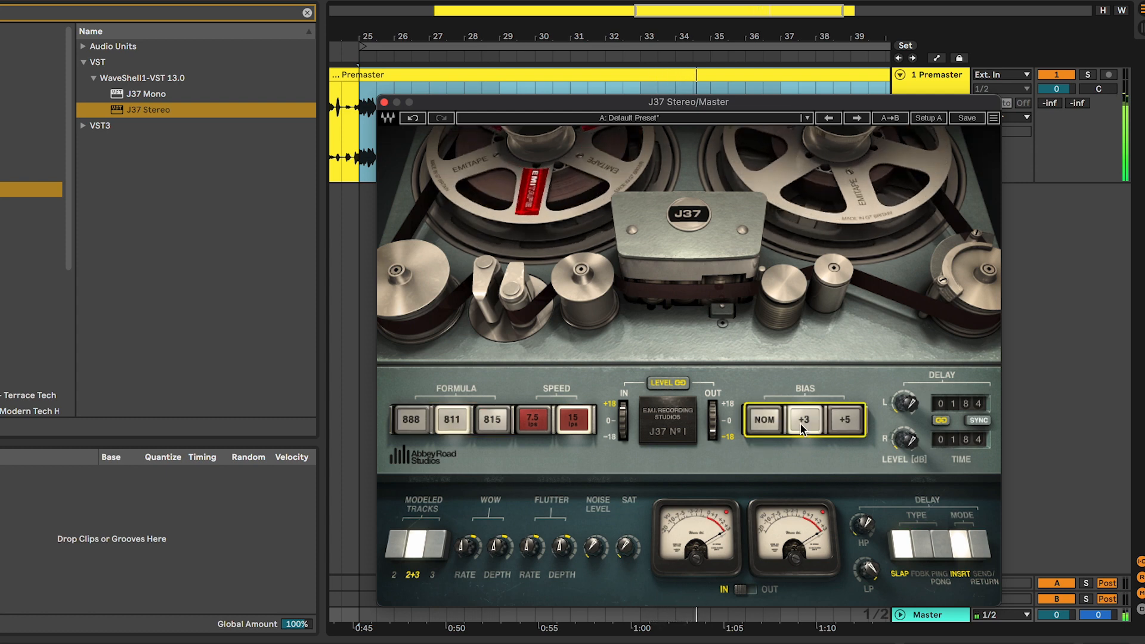
{"action": "left_click", "coordinate": [845, 421]}
{"action": "left_click", "coordinate": [764, 421]}
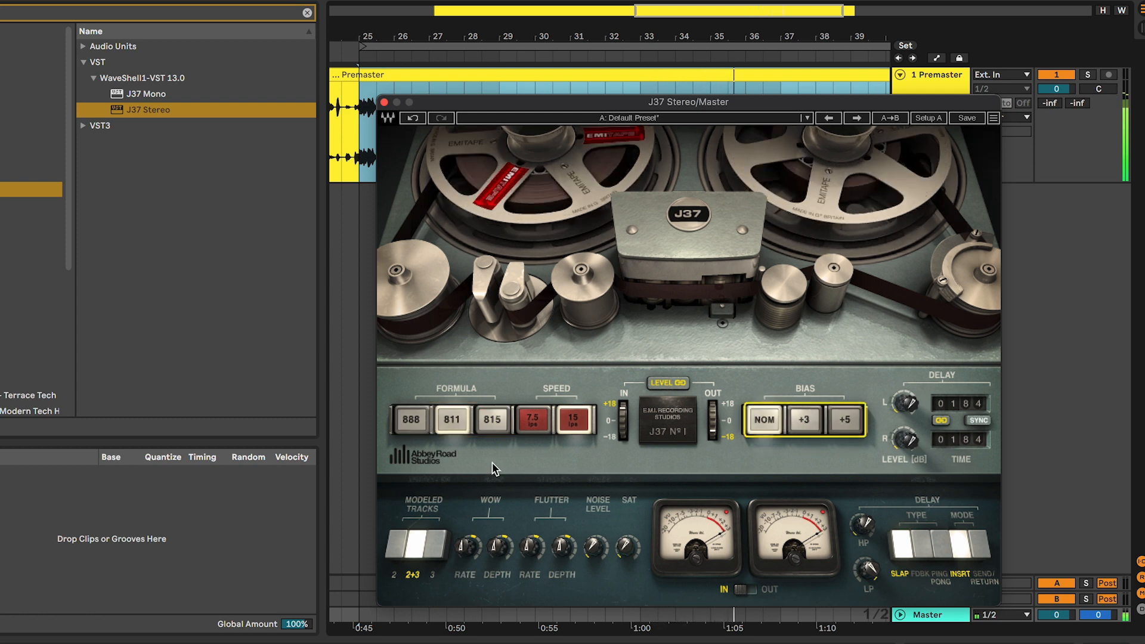
Lower the J37's linked input level to about -5.6 dB and stop playback.
{"action": "left_click_drag", "start_coordinate": [626, 417], "coordinate": [626, 436]}
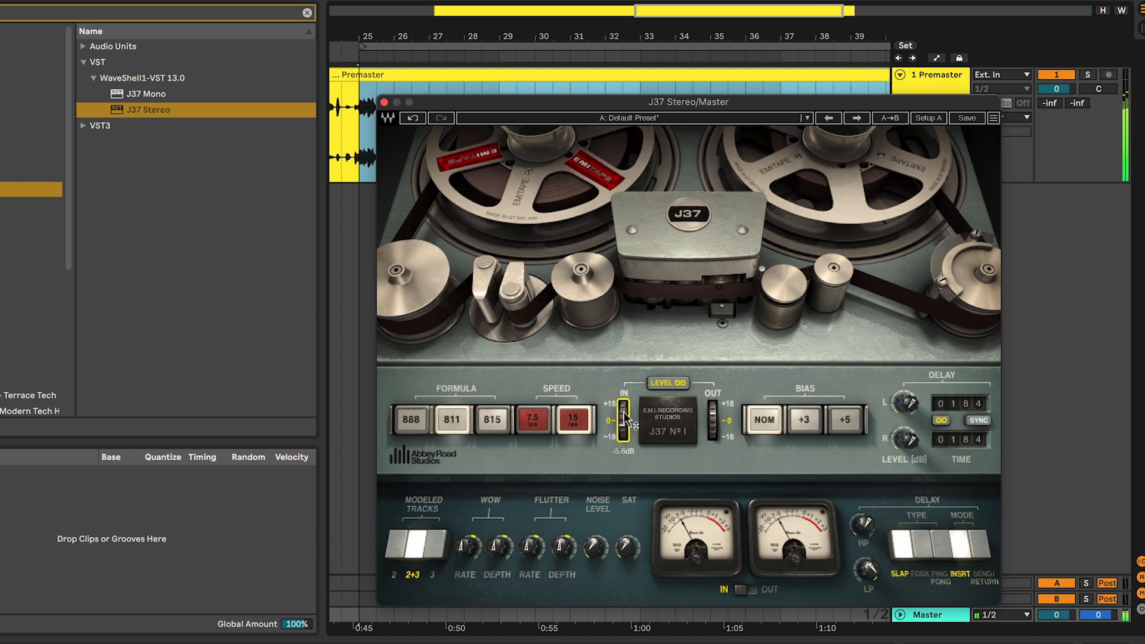
{"action": "key", "text": "space"}
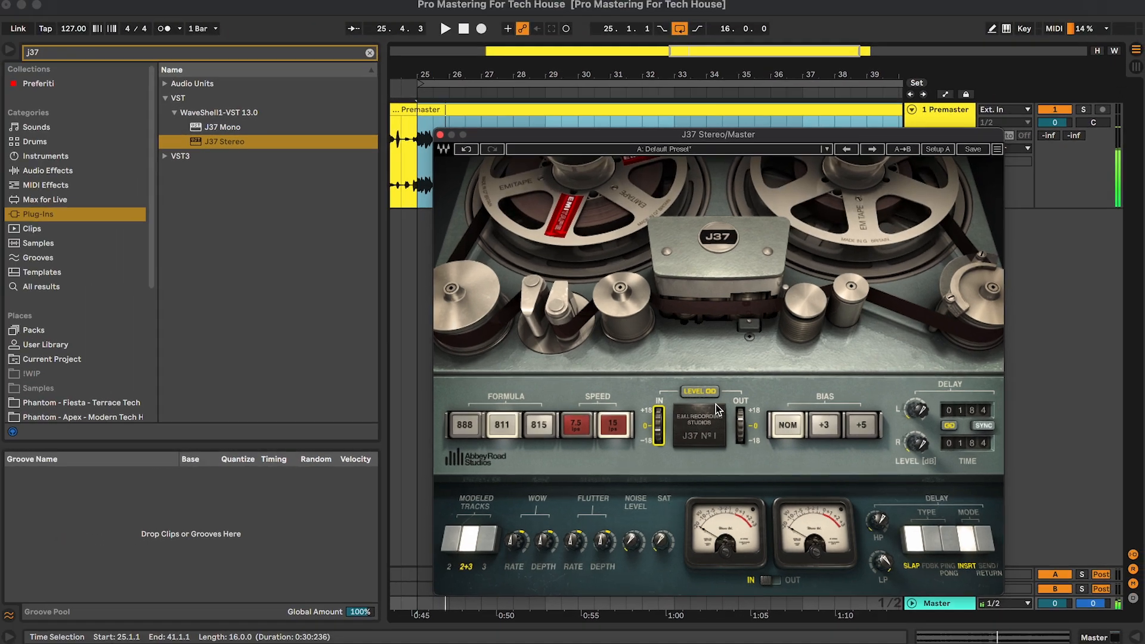
{"action": "left_click_drag", "start_coordinate": [705, 103], "coordinate": [691, 10]}
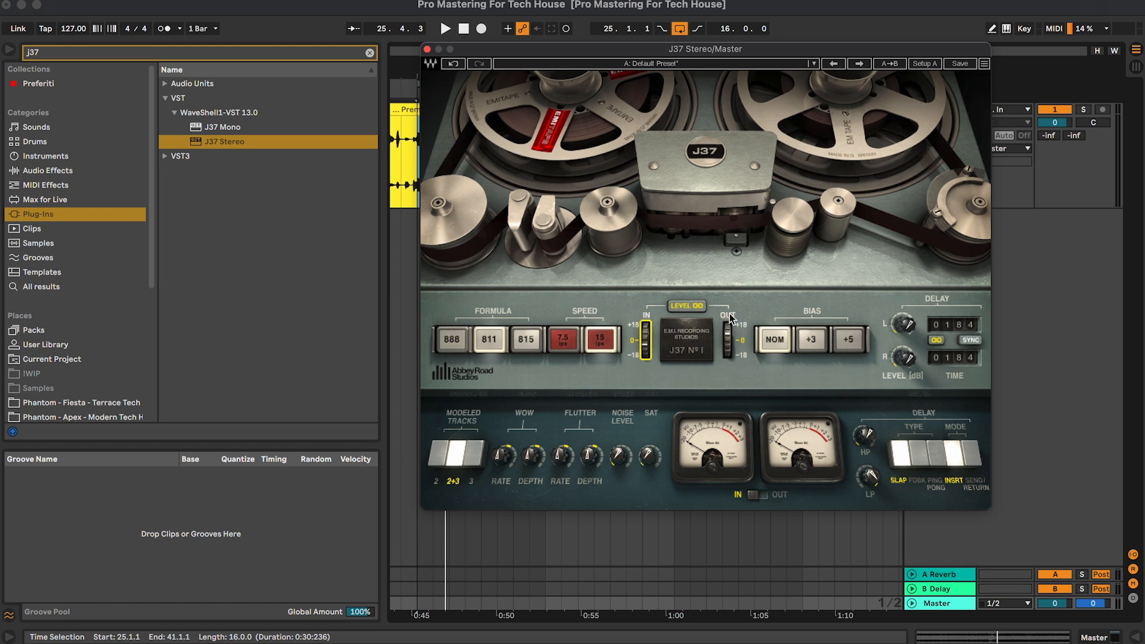
{"action": "left_click", "coordinate": [646, 345]}
{"action": "left_click_drag", "start_coordinate": [708, 50], "coordinate": [702, 50]}
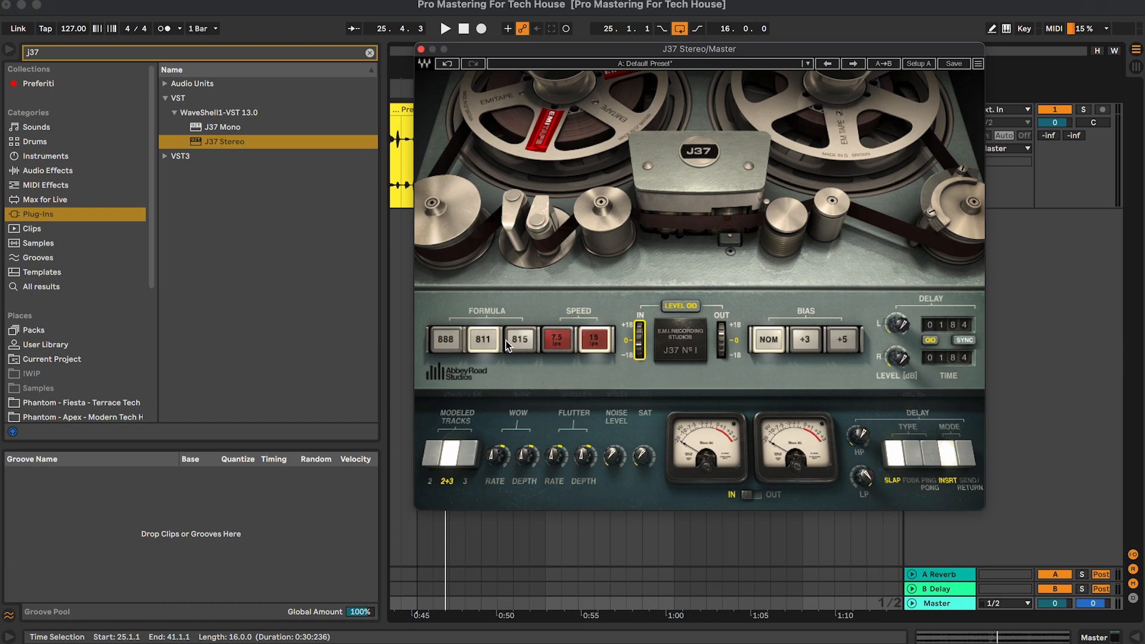
{"action": "left_click", "coordinate": [642, 346]}
Set the J37's saturation to about 4.4 while the loop plays, and close the plug-in window.
{"action": "left_click", "coordinate": [643, 456]}
{"action": "left_click_drag", "start_coordinate": [648, 461], "coordinate": [646, 416]}
{"action": "key", "text": "space"}
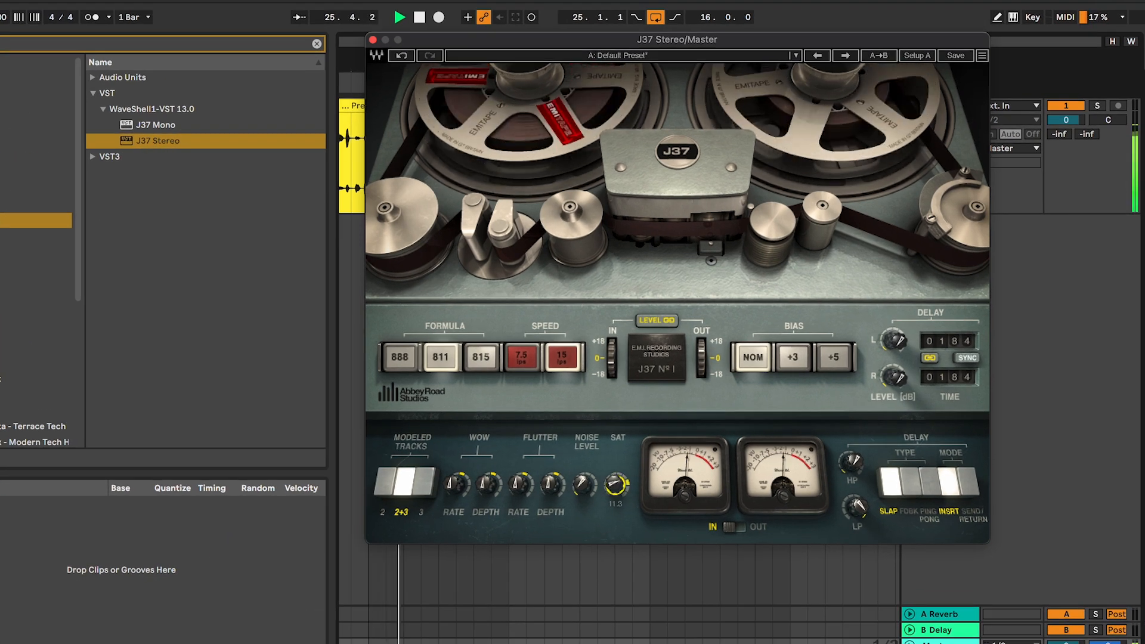
{"action": "mouse_move", "coordinate": [616, 484]}
{"action": "left_mouse_down"}
{"action": "mouse_move", "coordinate": [616, 509]}
{"action": "mouse_move", "coordinate": [616, 490]}
{"action": "left_mouse_up"}
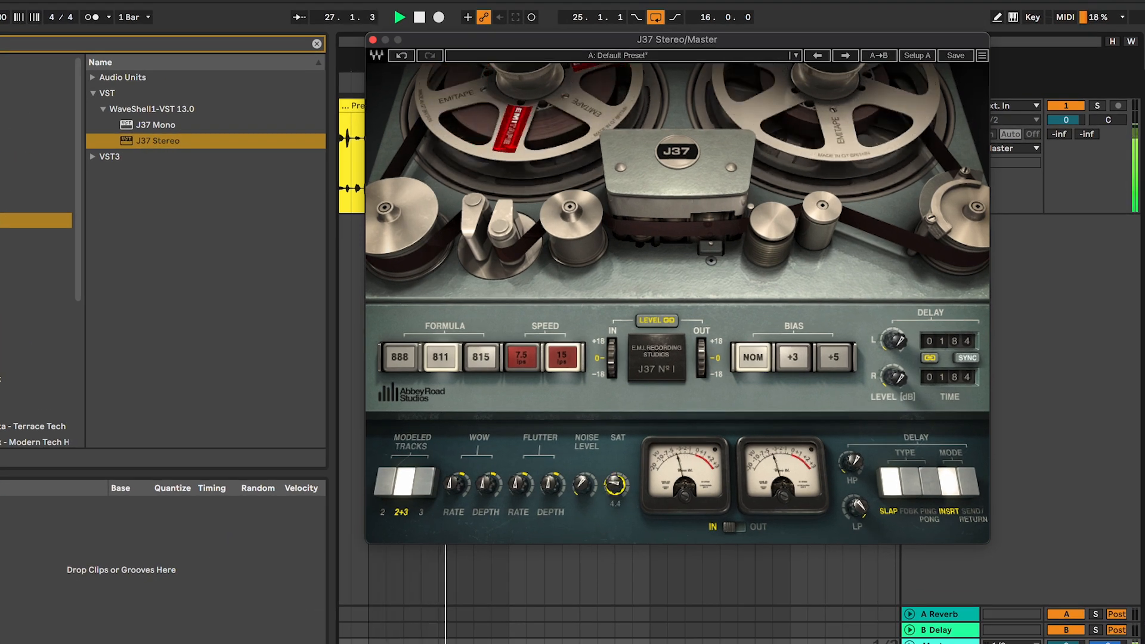
{"action": "key", "text": "super+alt+l"}
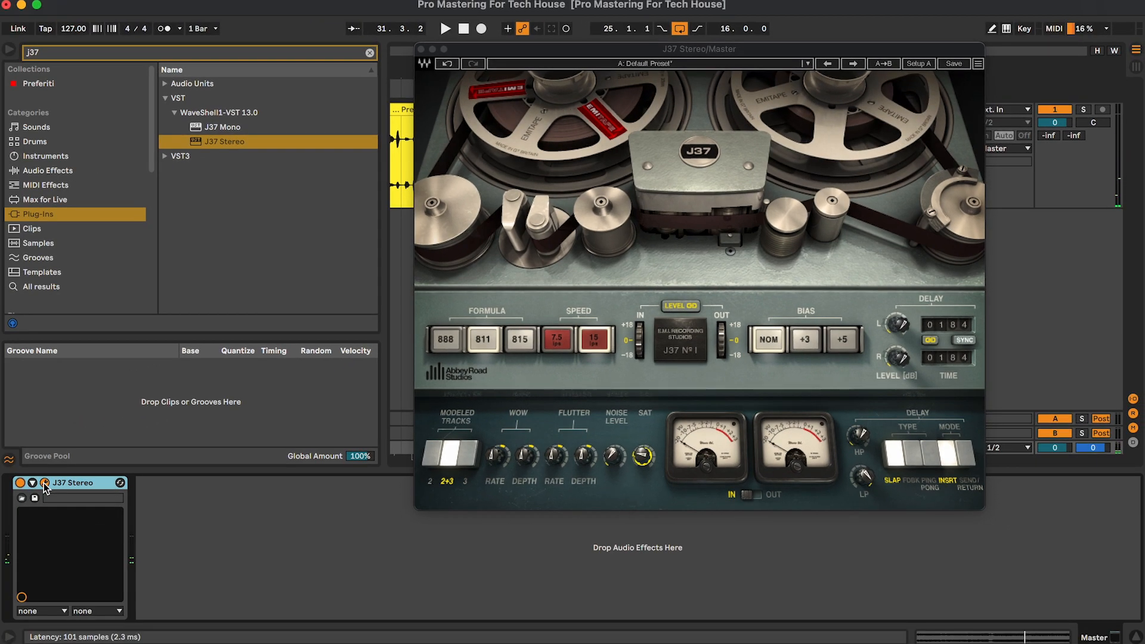
{"action": "left_click", "coordinate": [45, 483]}
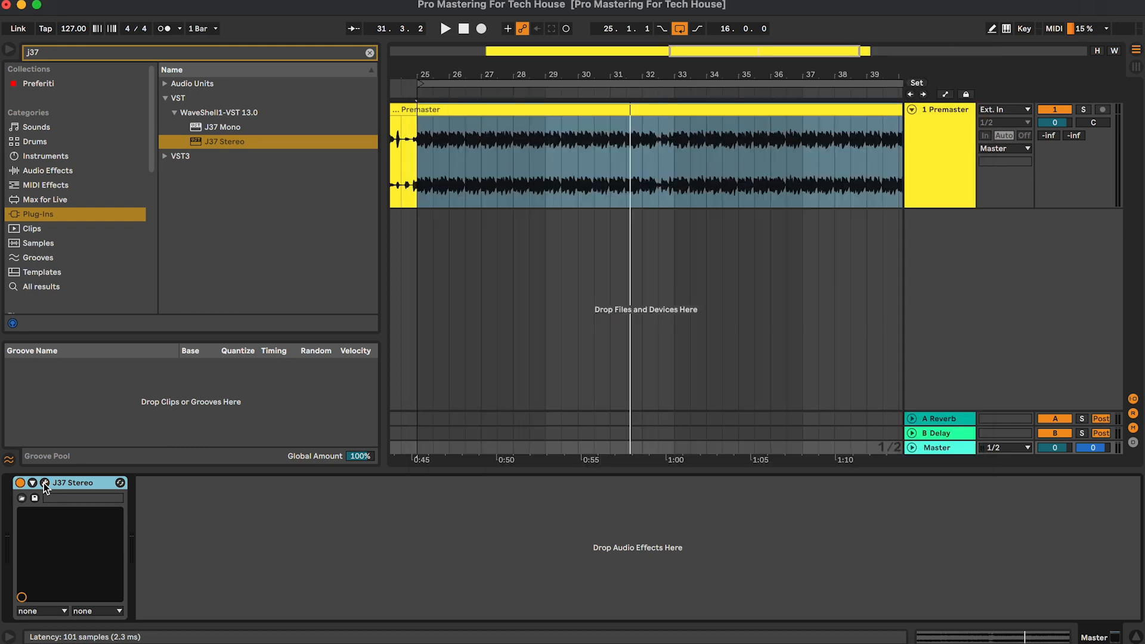
Add Plugin Alliance's Dangerous BAX EQ Master after the J37 on the Master track and move its window below the clip.
{"action": "left_click", "coordinate": [235, 55]}
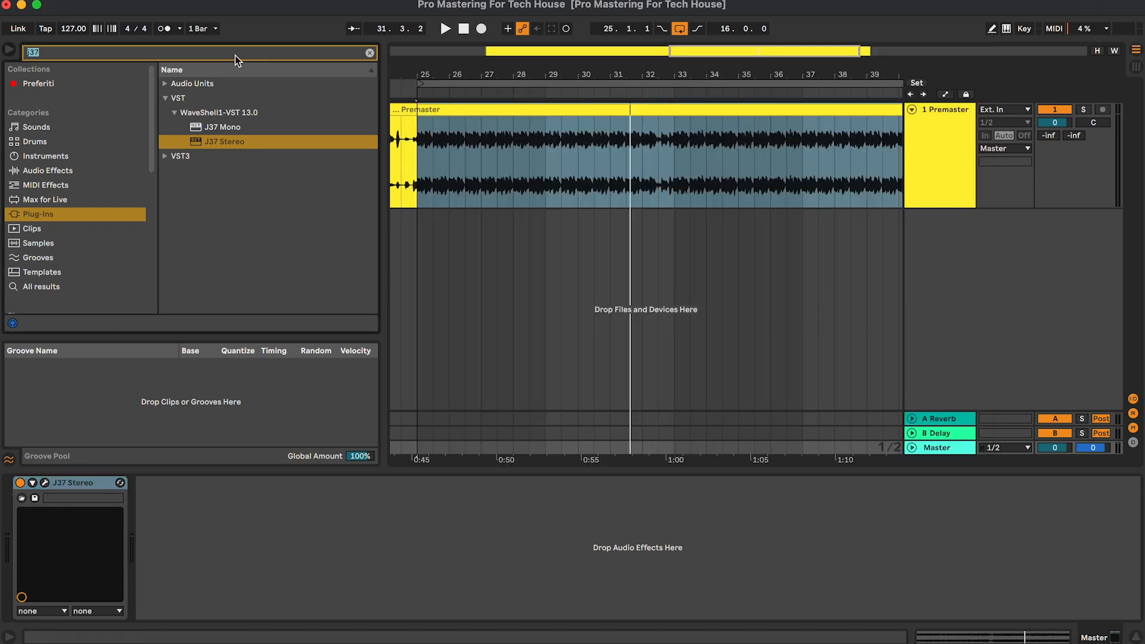
{"action": "type", "text": "bax"}
{"action": "left_click", "coordinate": [212, 84]}
{"action": "left_click", "coordinate": [210, 98]}
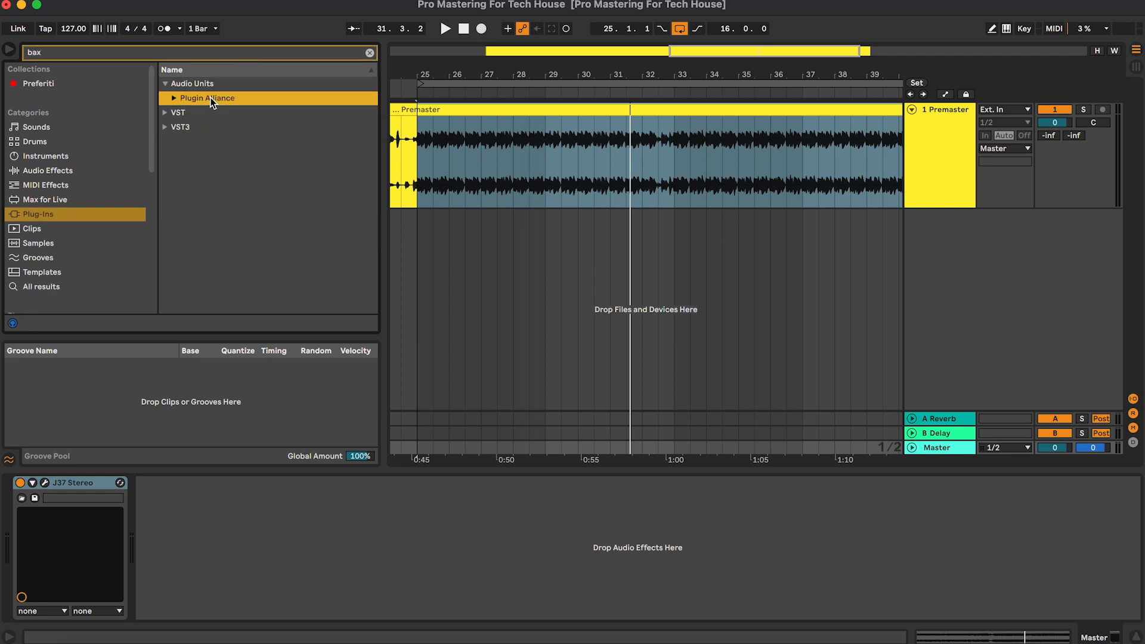
{"action": "left_click", "coordinate": [210, 99]}
{"action": "left_click_drag", "start_coordinate": [268, 116], "coordinate": [499, 158]}
{"action": "left_click_drag", "start_coordinate": [637, 101], "coordinate": [558, 236]}
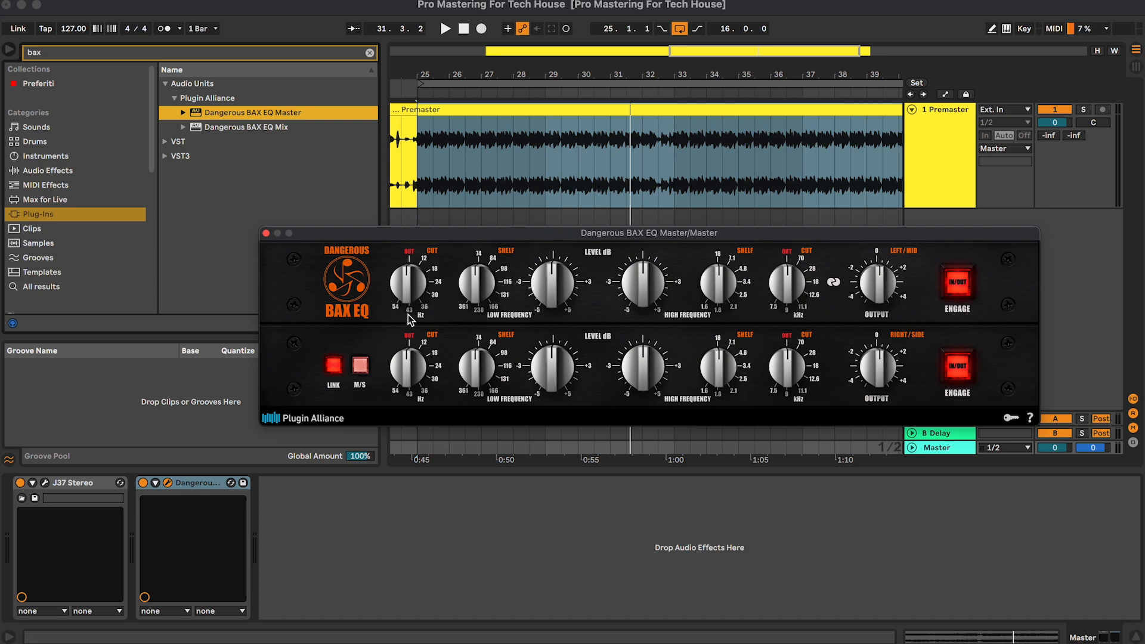
Switch the BAX EQ to M/S processing and unlink its two channels.
{"action": "left_click", "coordinate": [360, 366]}
{"action": "left_click", "coordinate": [334, 365]}
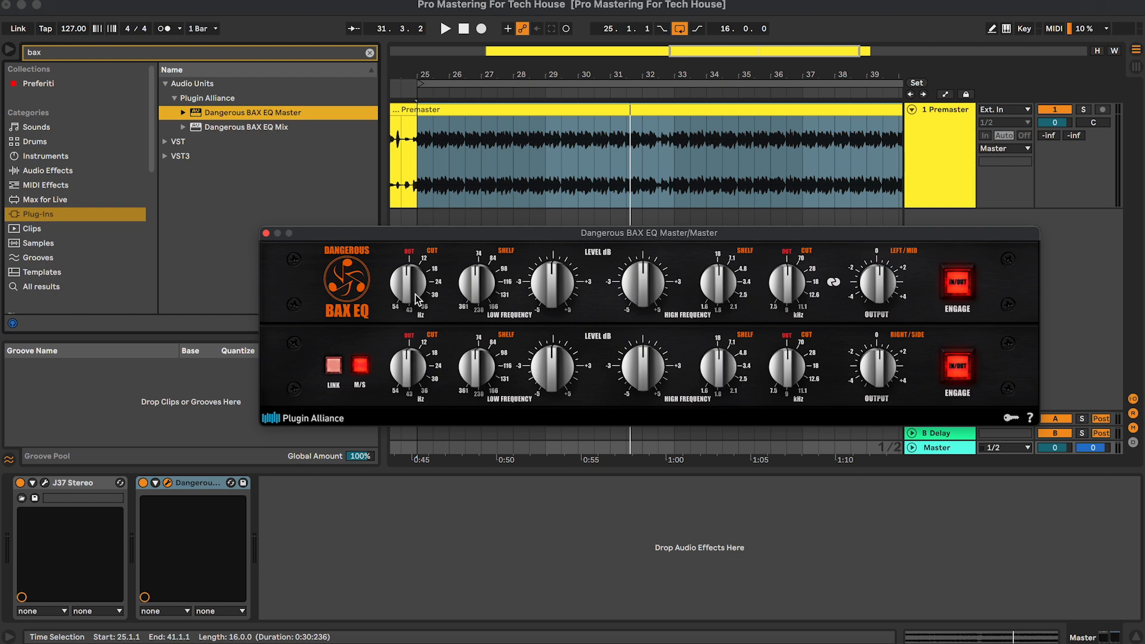
Set the BAX EQ's low cut to 30 Hz on the mid channel and 54 Hz on the side channel.
{"action": "key", "text": "space"}
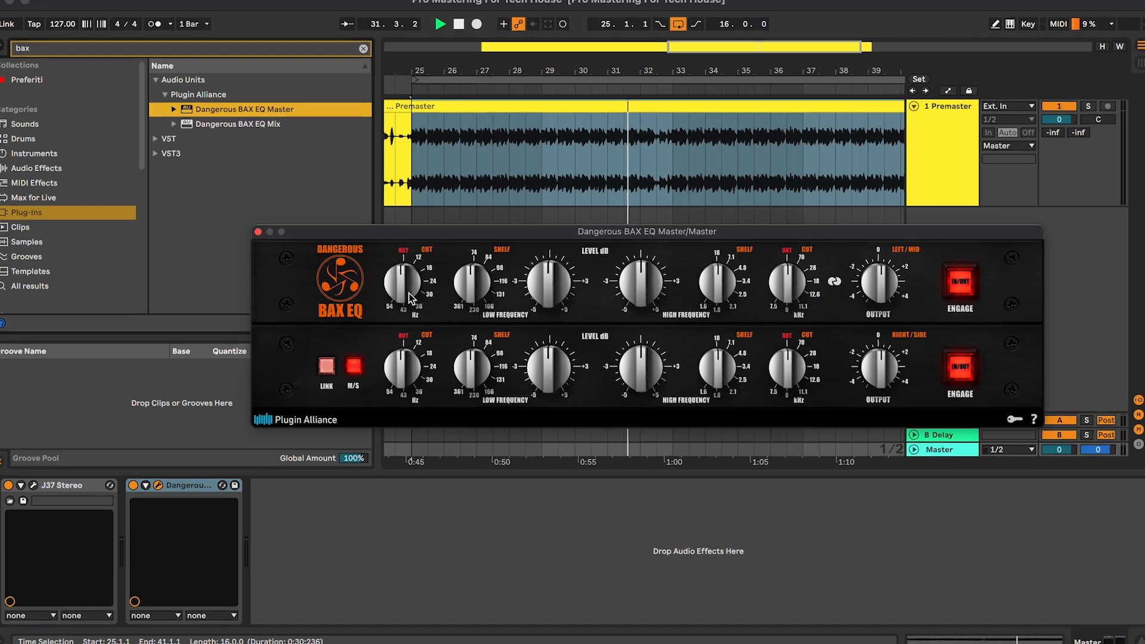
{"action": "left_click_drag", "start_coordinate": [410, 299], "coordinate": [370, 222]}
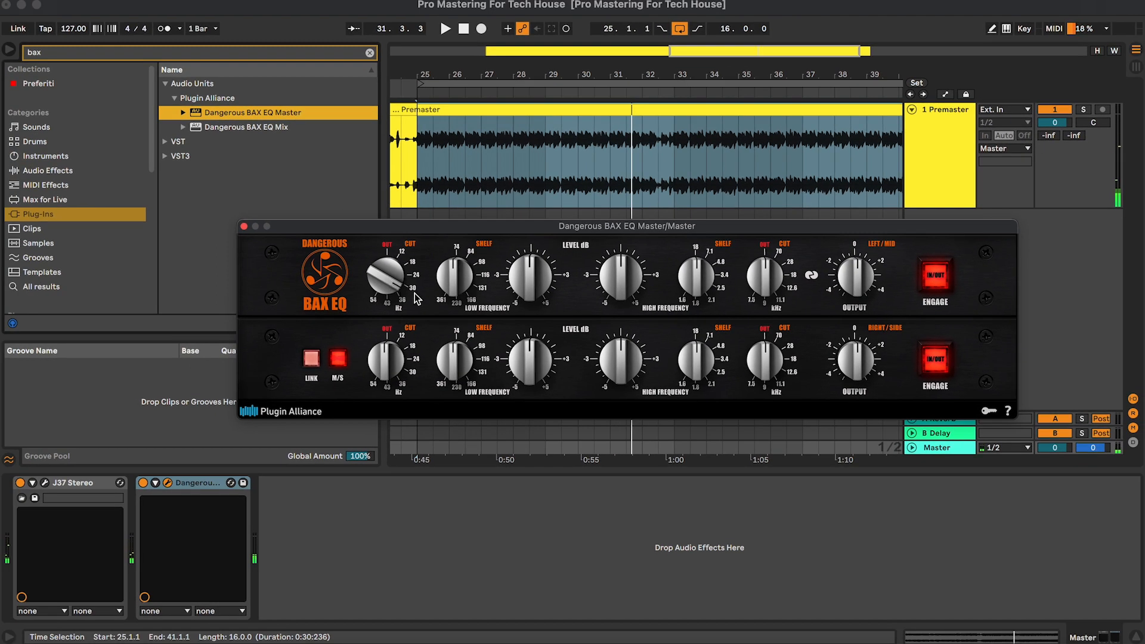
{"action": "left_click_drag", "start_coordinate": [476, 224], "coordinate": [505, 194]}
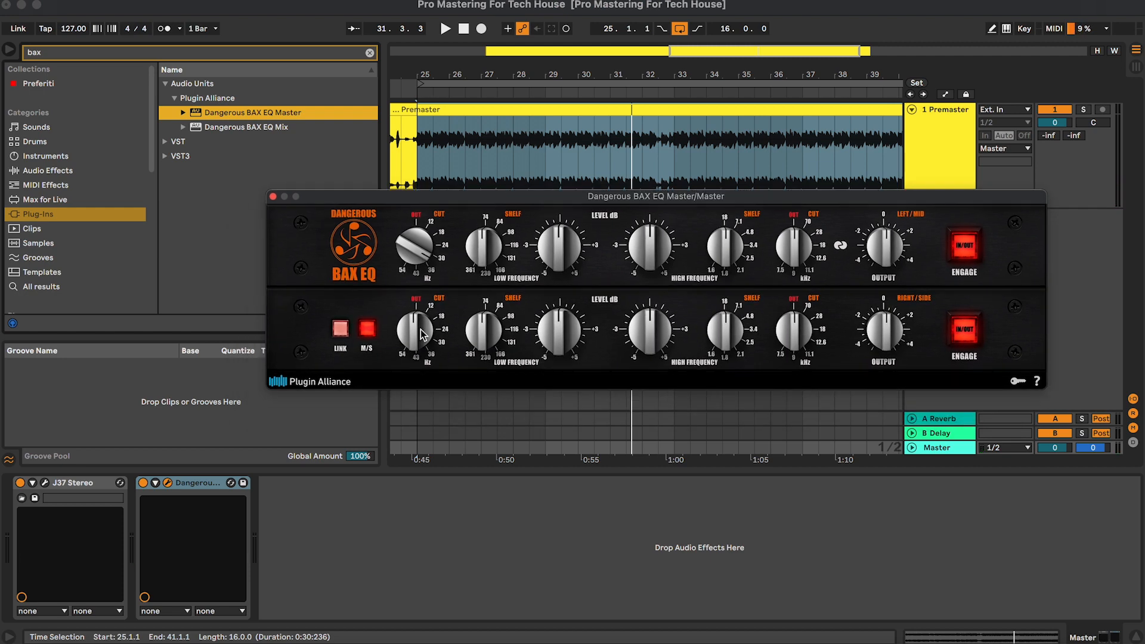
{"action": "left_click_drag", "start_coordinate": [420, 329], "coordinate": [449, 212]}
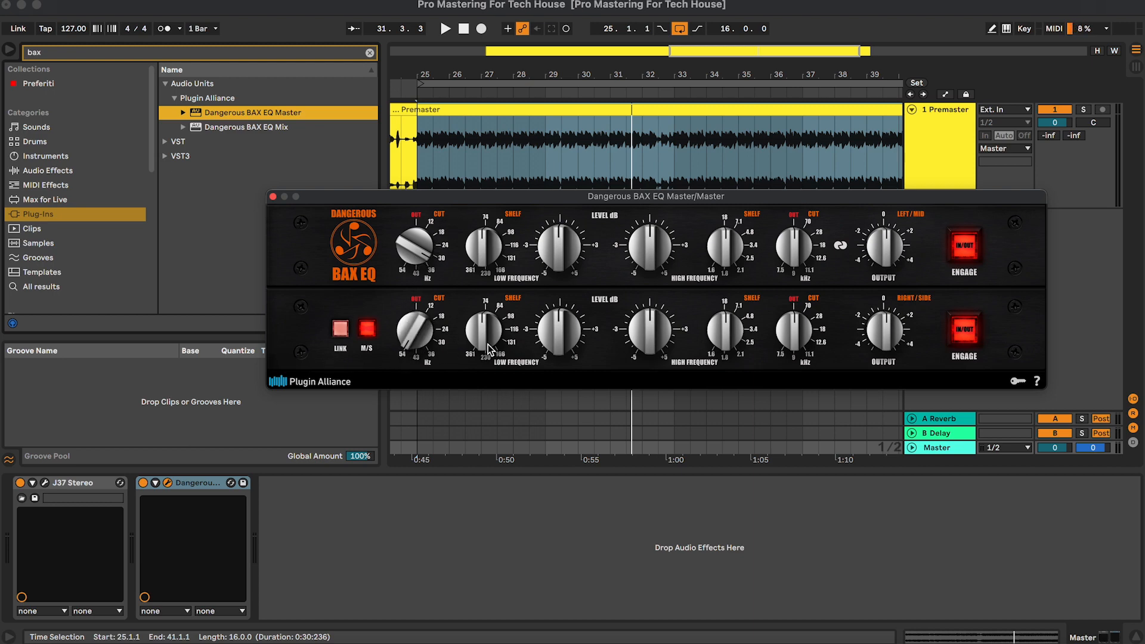
While the loop plays, set the side channel's low shelf to 230 Hz and cut its level by about 4 dB.
{"action": "left_click_drag", "start_coordinate": [482, 343], "coordinate": [486, 327]}
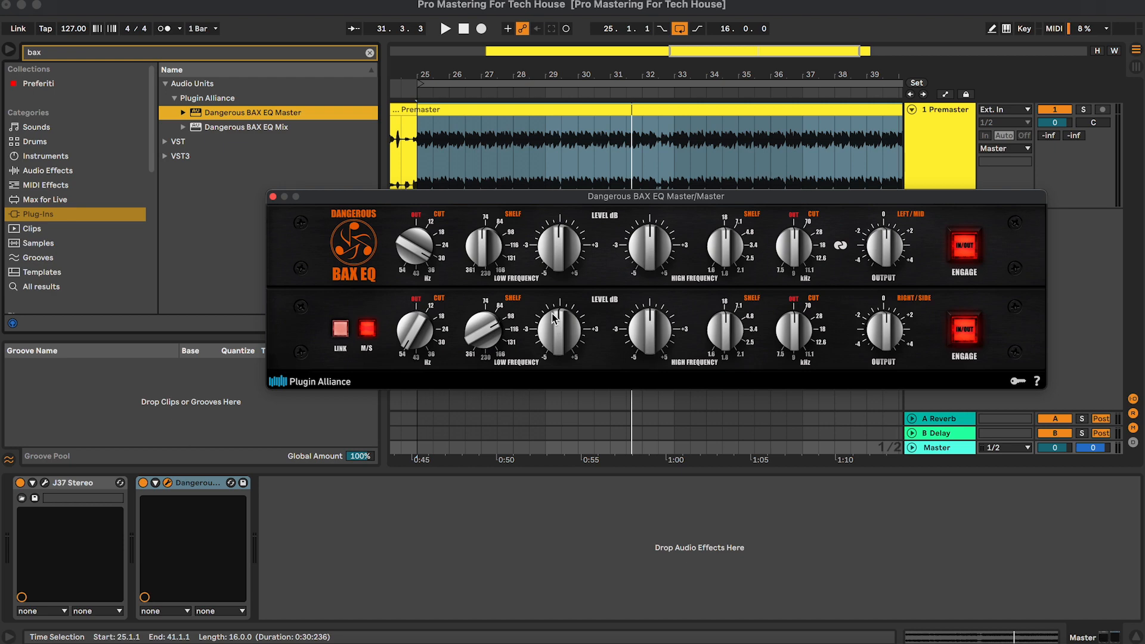
{"action": "key", "text": "space"}
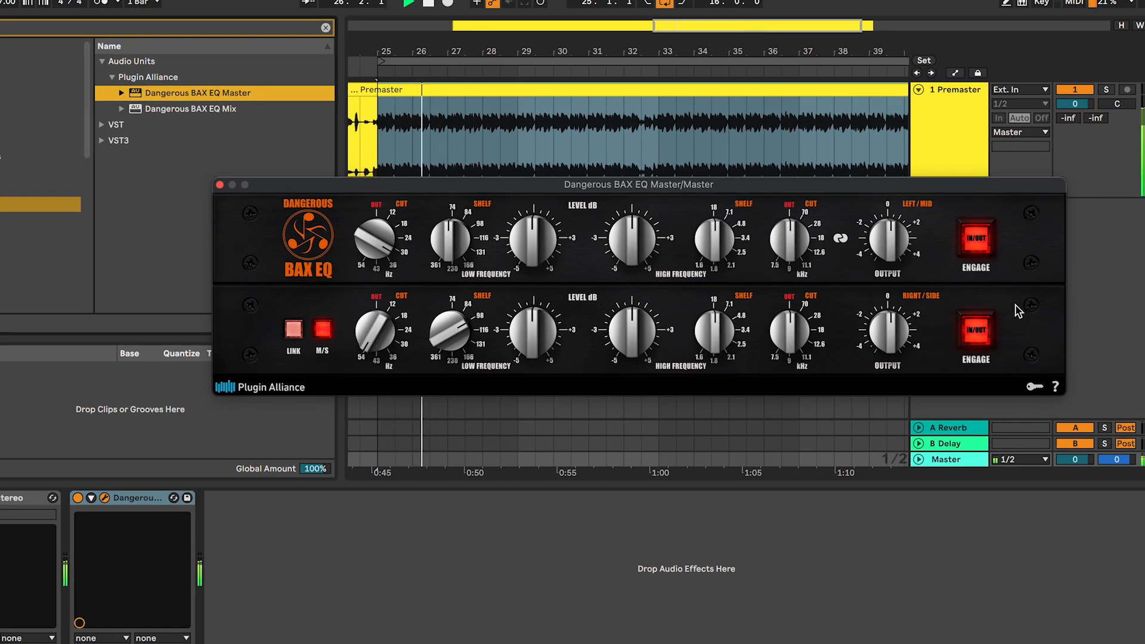
{"action": "left_click_drag", "start_coordinate": [453, 325], "coordinate": [453, 297]}
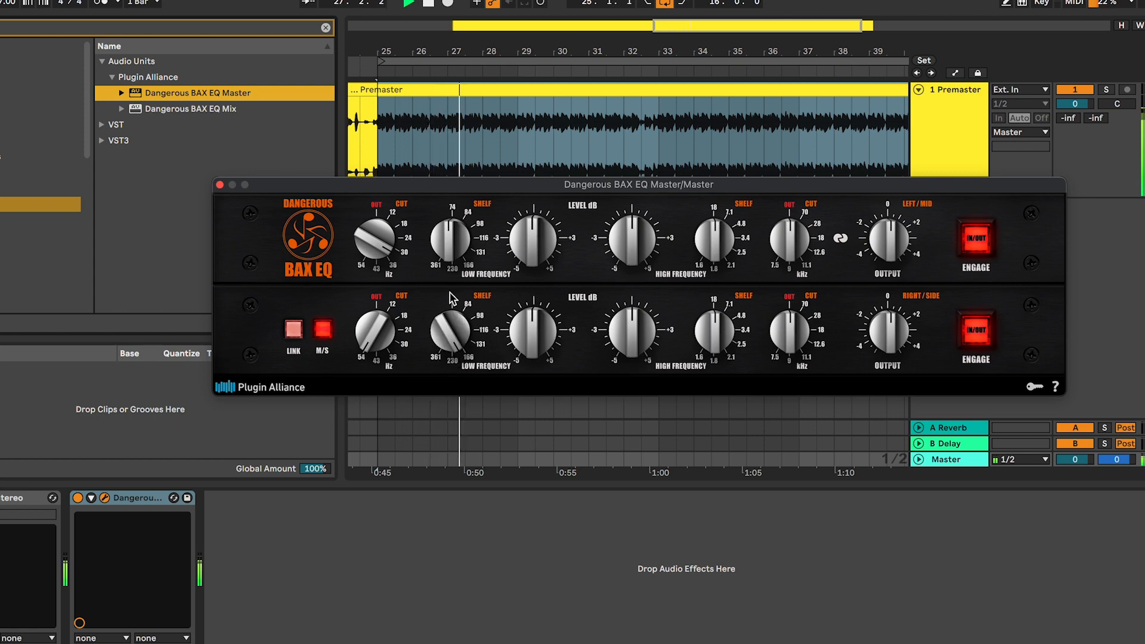
{"action": "left_click_drag", "start_coordinate": [542, 351], "coordinate": [517, 369]}
{"action": "left_click_drag", "start_coordinate": [460, 339], "coordinate": [459, 328]}
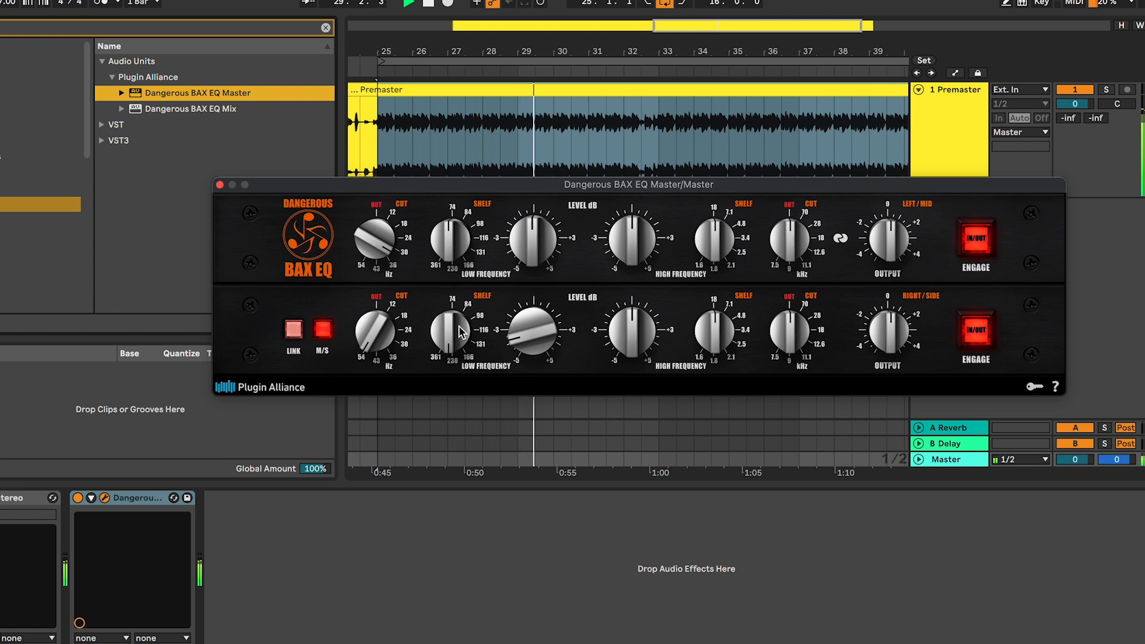
{"action": "left_click_drag", "start_coordinate": [539, 349], "coordinate": [520, 335]}
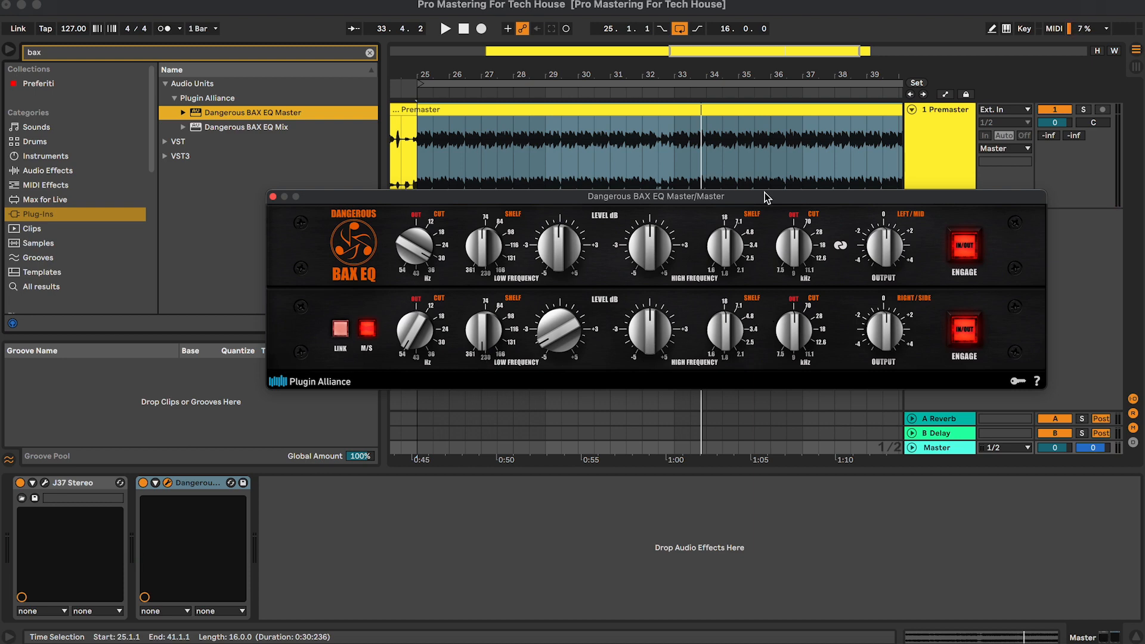
While listening to the loop, boost the side channel's high-frequency level by about 1.5 dB with its shelf at 7.1 kHz.
{"action": "left_click_drag", "start_coordinate": [766, 197], "coordinate": [758, 252]}
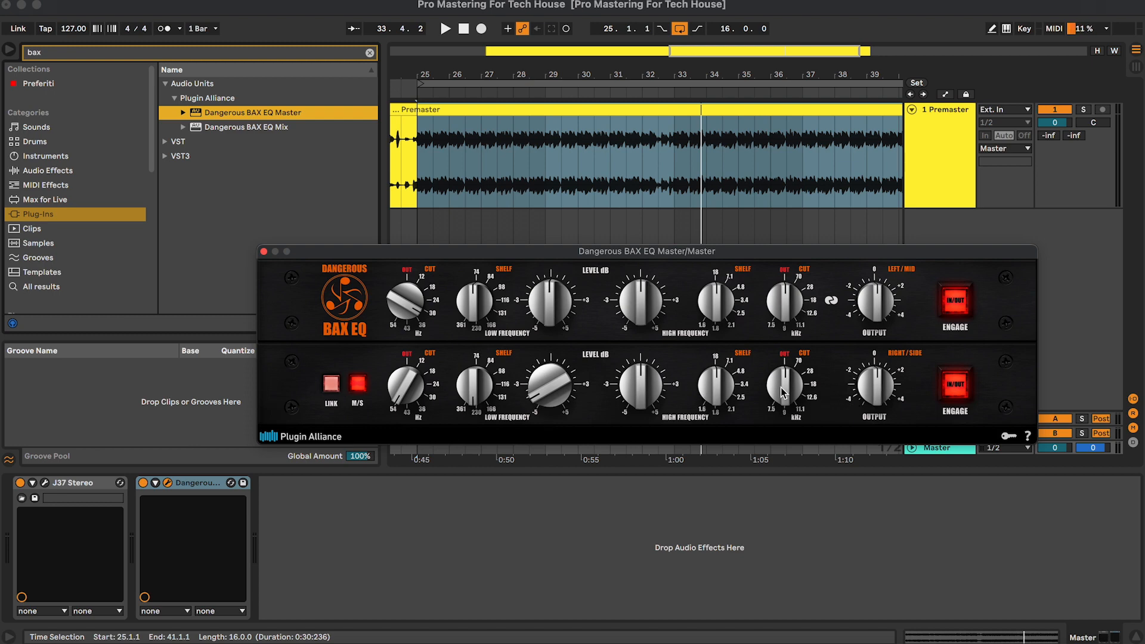
{"action": "key", "text": "space"}
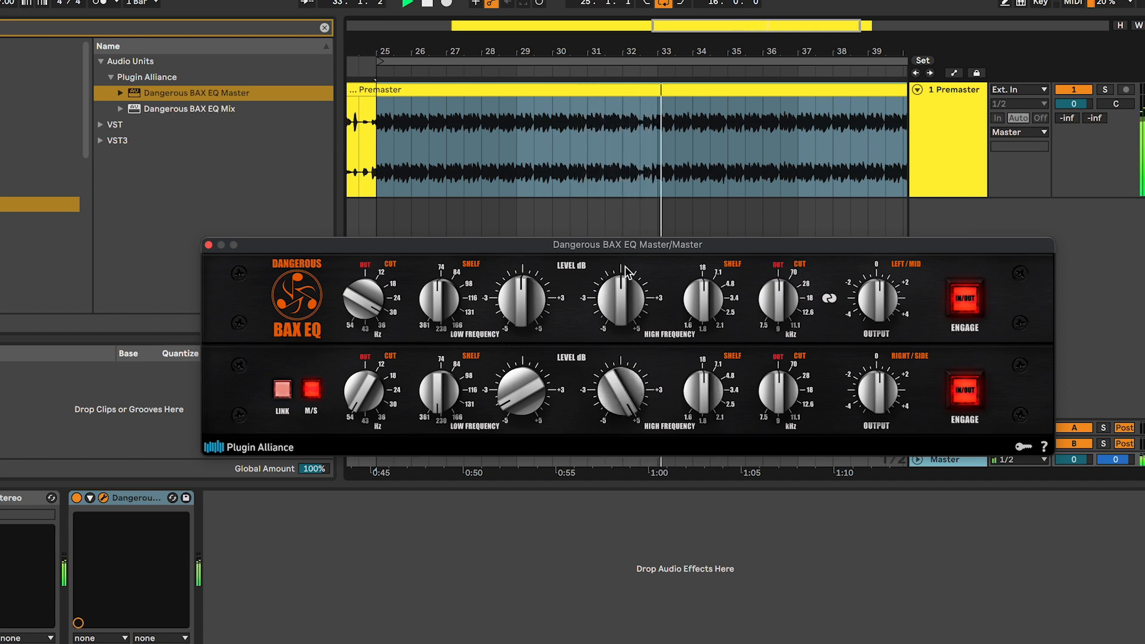
{"action": "mouse_move", "coordinate": [702, 374]}
{"action": "left_mouse_down"}
{"action": "mouse_move", "coordinate": [705, 283]}
{"action": "mouse_move", "coordinate": [691, 370]}
{"action": "left_mouse_up"}
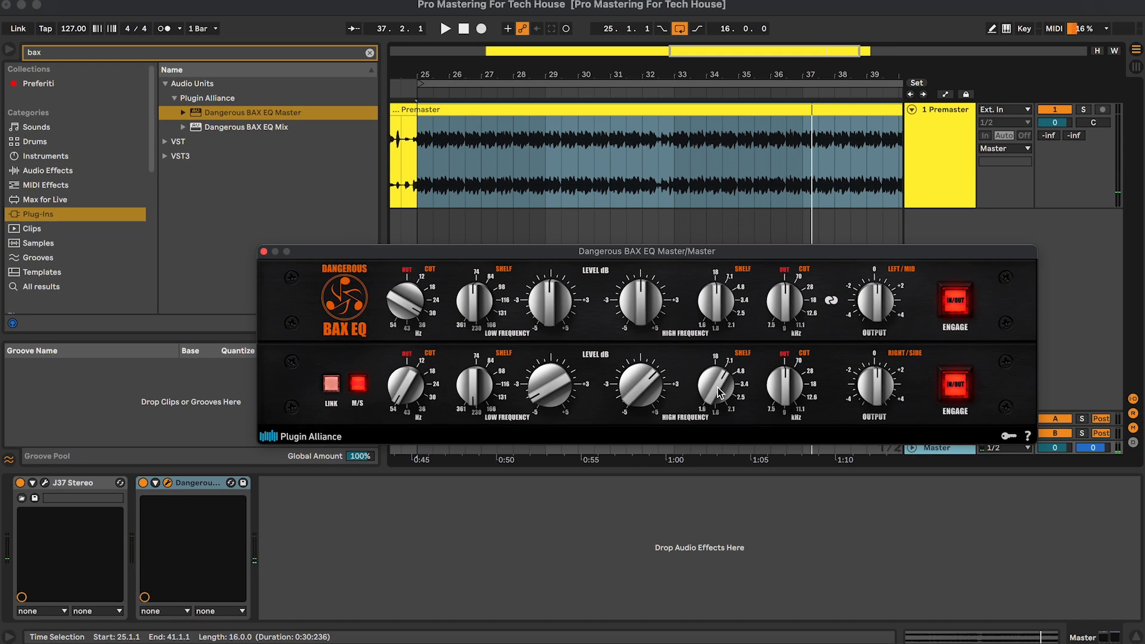
Set the high cut to 28 kHz on both the mid and side channels, auditioning it with the loop.
{"action": "left_click_drag", "start_coordinate": [786, 398], "coordinate": [790, 358]}
{"action": "left_click_drag", "start_coordinate": [787, 300], "coordinate": [792, 263]}
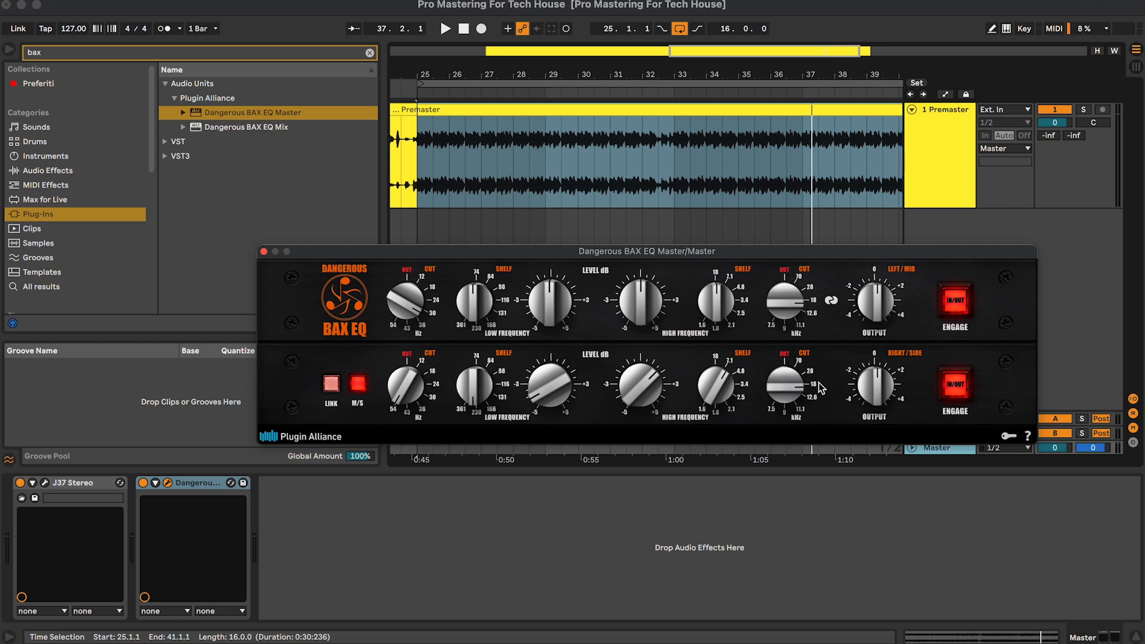
{"action": "key", "text": "space"}
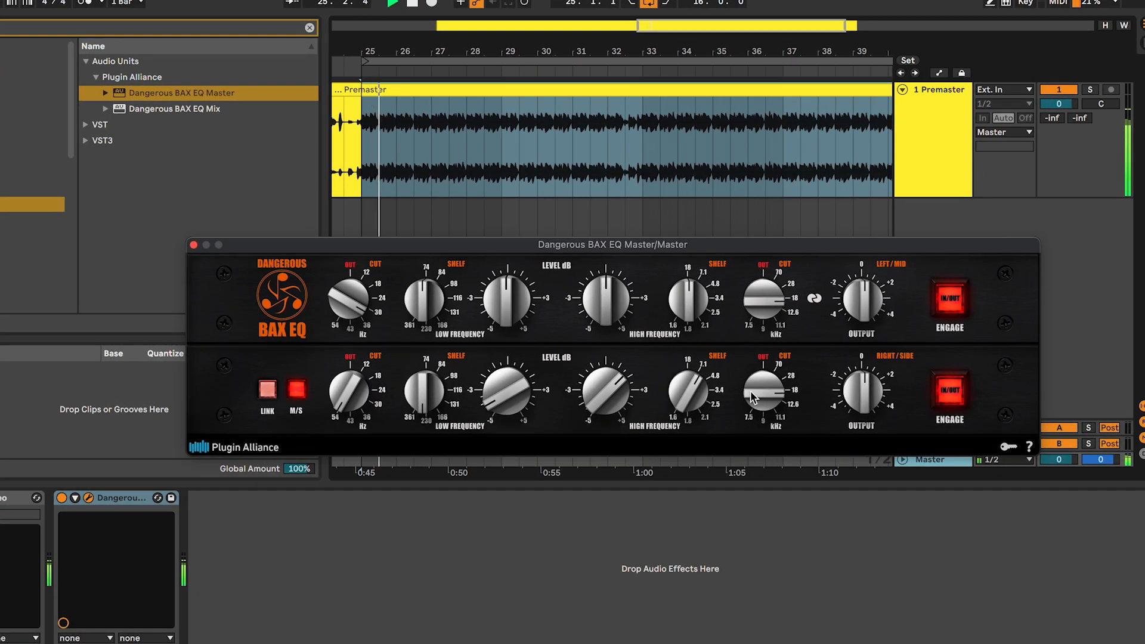
{"action": "left_click_drag", "start_coordinate": [775, 385], "coordinate": [750, 390]}
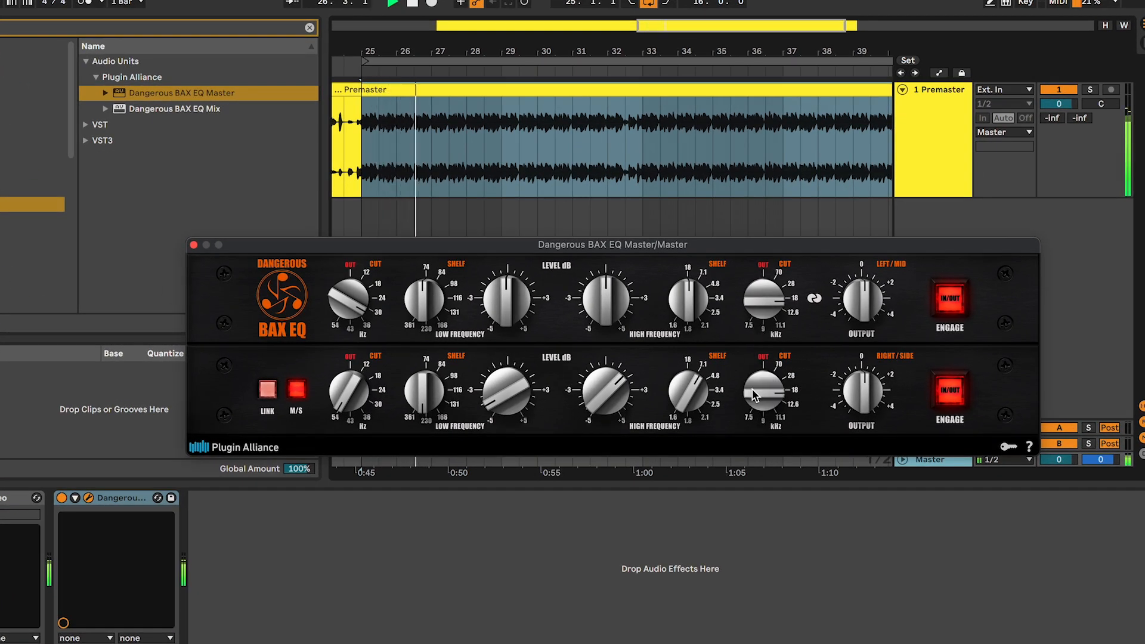
{"action": "mouse_move", "coordinate": [751, 298]}
{"action": "left_mouse_down"}
{"action": "mouse_move", "coordinate": [751, 189]}
{"action": "mouse_move", "coordinate": [742, 307]}
{"action": "left_mouse_up"}
{"action": "left_click_drag", "start_coordinate": [768, 387], "coordinate": [769, 402]}
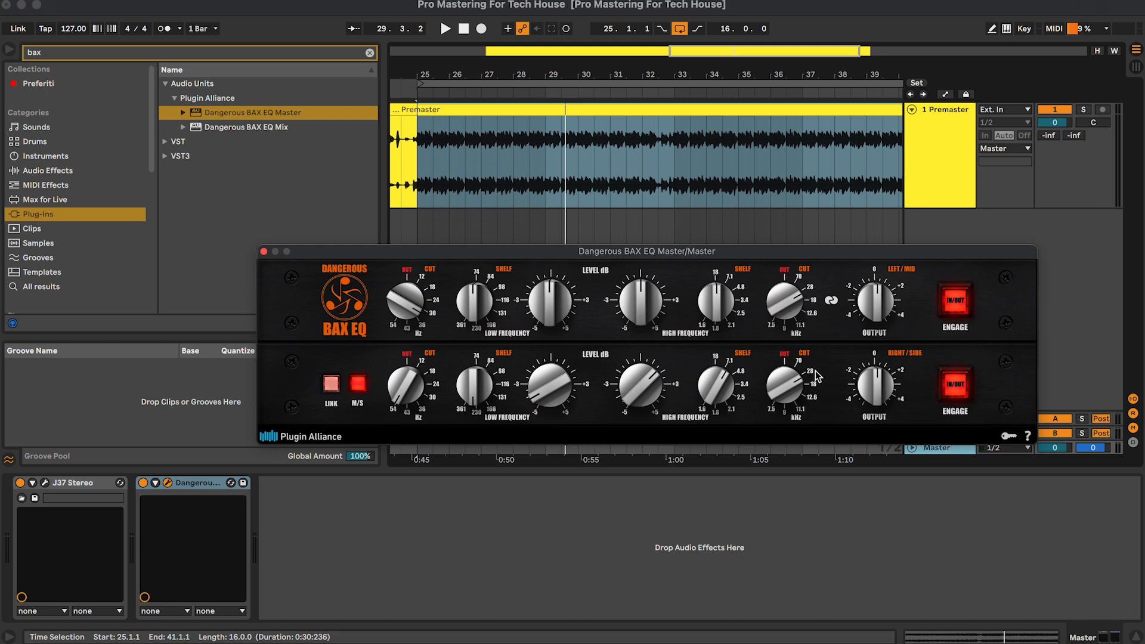
Close the BAX EQ window and add FabFilter's Pro-Q 3 after it on the Master track.
{"action": "left_click", "coordinate": [264, 251]}
{"action": "left_click", "coordinate": [211, 55]}
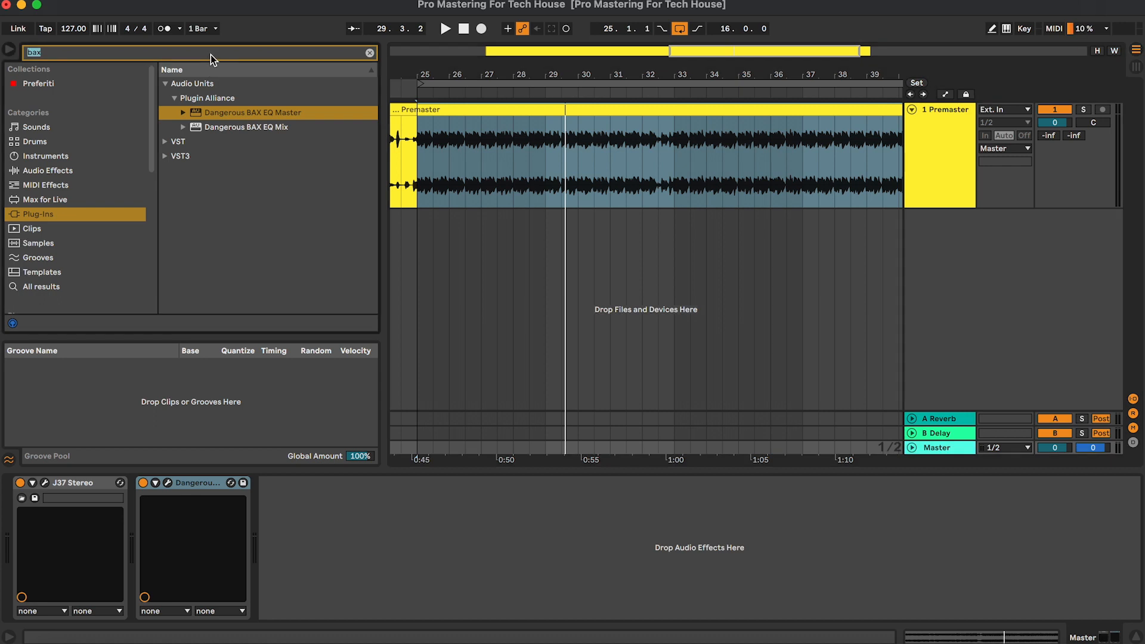
{"action": "type", "text": "fa"}
{"action": "left_click", "coordinate": [218, 113]}
{"action": "key", "text": "Right"}
{"action": "key", "text": "Down"}
{"action": "key", "text": "Down"}
{"action": "key", "text": "Down"}
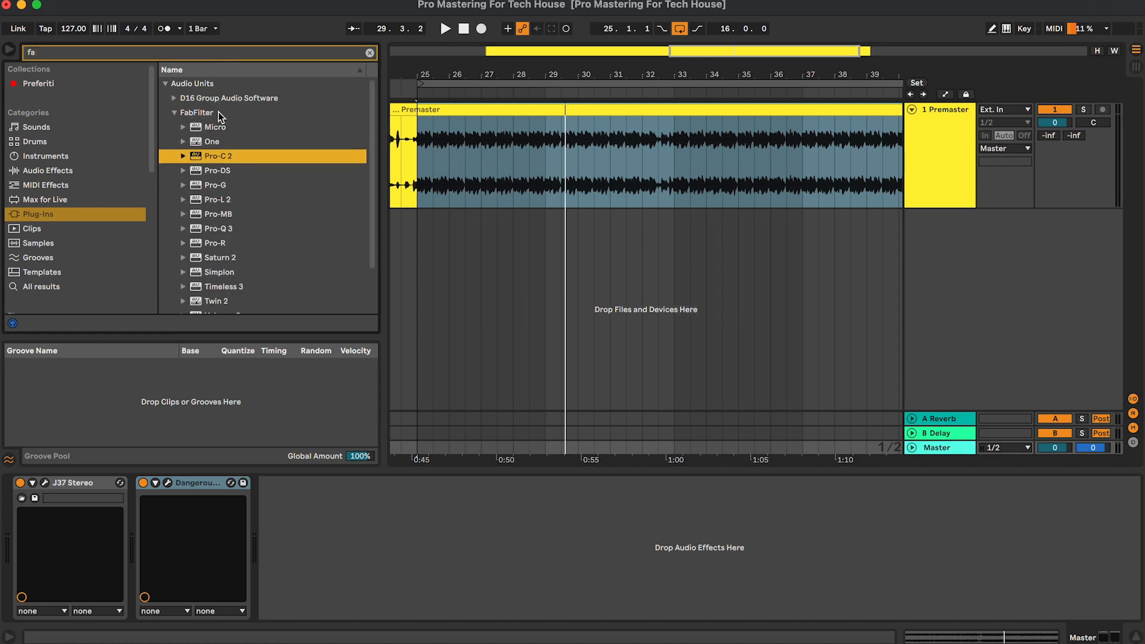
{"action": "key", "text": "Down"}
{"action": "key", "text": "Down"}
{"action": "key", "text": "Down"}
{"action": "key", "text": "Down"}
{"action": "key", "text": "Down"}
{"action": "key", "text": "Return"}
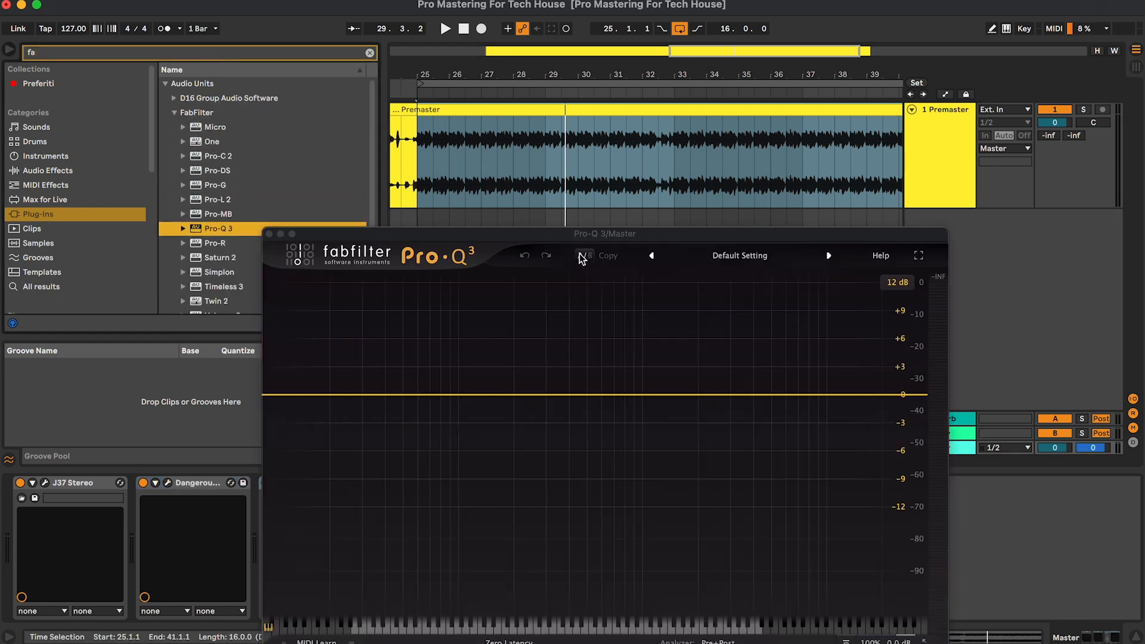
Move the Pro-Q 3 window up until its whole interface fits on screen and switch its processing to Linear Phase.
{"action": "left_click_drag", "start_coordinate": [577, 241], "coordinate": [578, 135]}
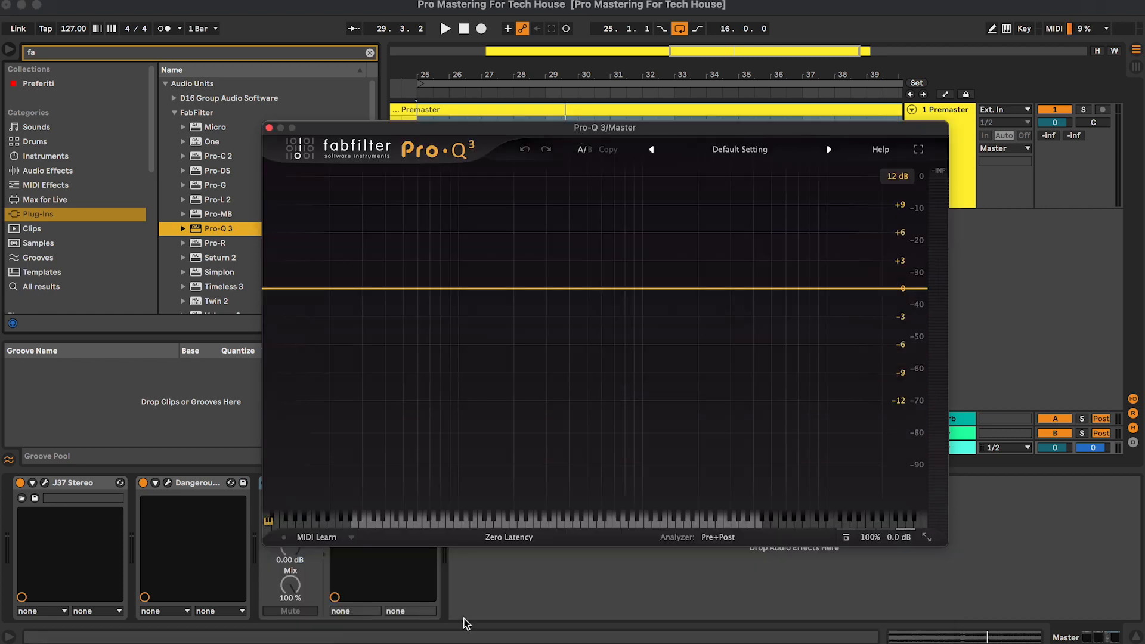
{"action": "left_click", "coordinate": [509, 535]}
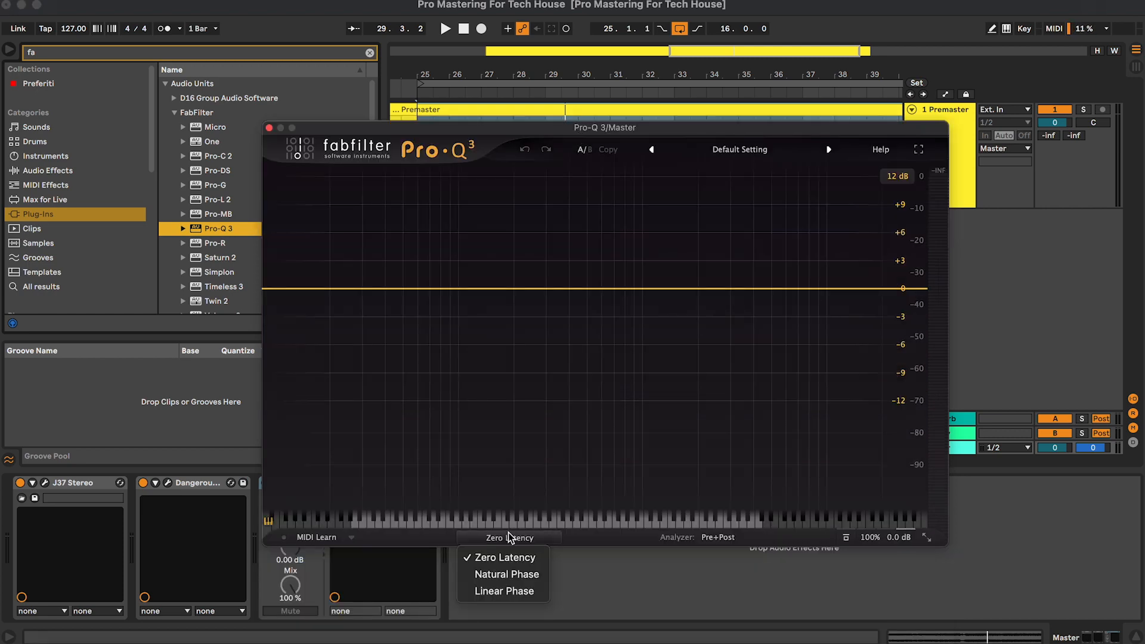
{"action": "left_click", "coordinate": [510, 590]}
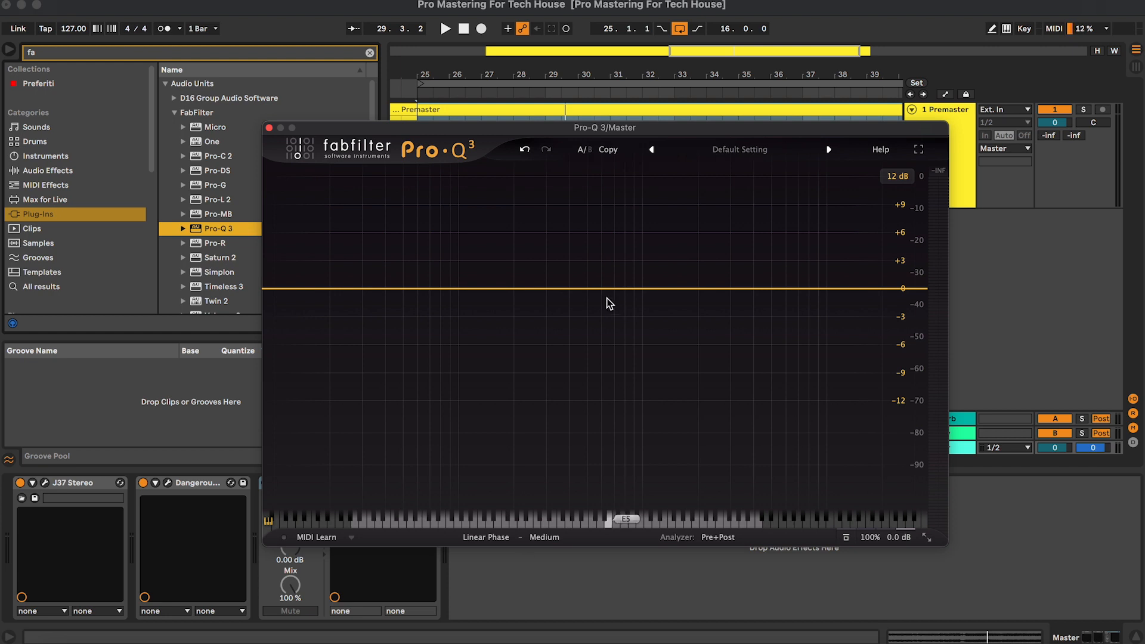
{"action": "left_click_drag", "start_coordinate": [582, 134], "coordinate": [577, 133]}
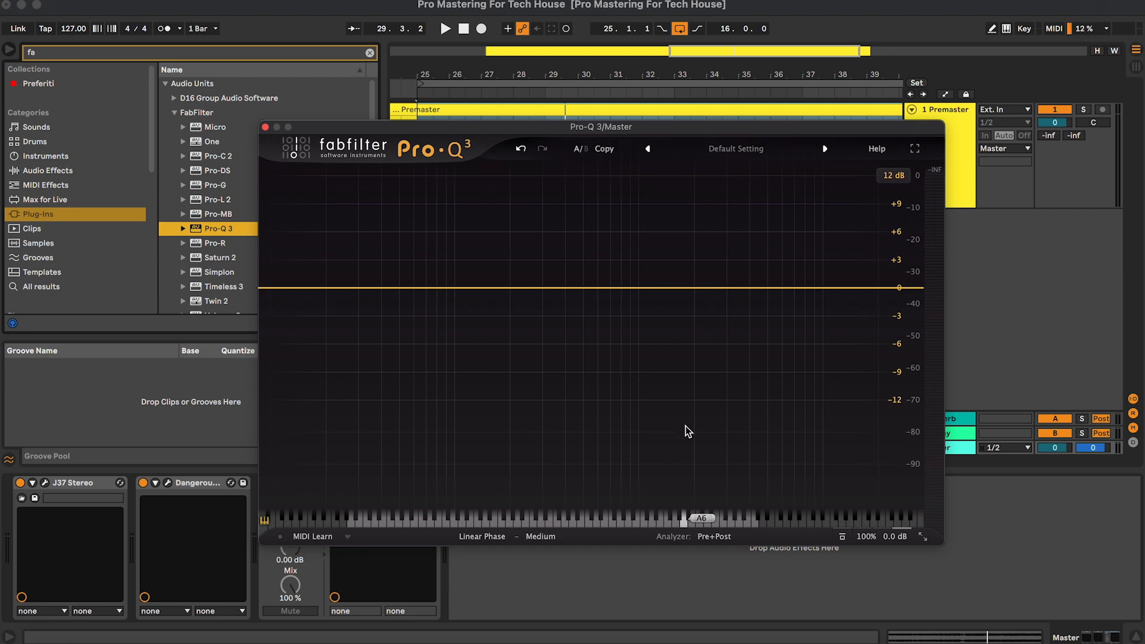
Grab the spectrum peak near 733 Hz during playback, make its bell band dynamic, audition it in solo, and stop playback.
{"action": "key", "text": "space"}
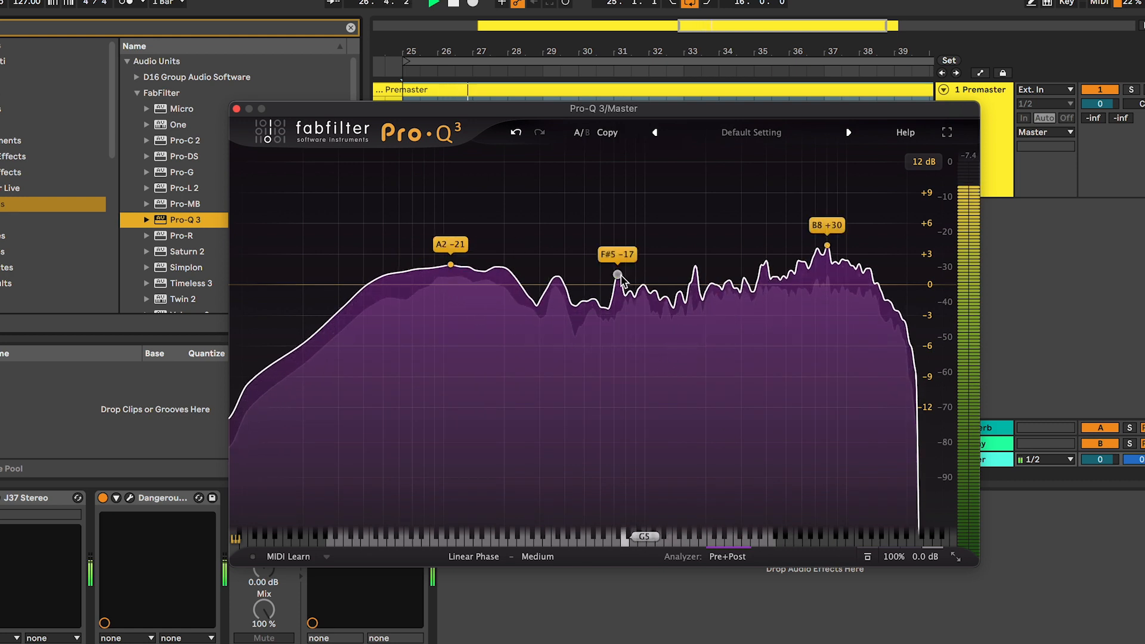
{"action": "mouse_move", "coordinate": [618, 275]}
{"action": "left_mouse_down"}
{"action": "mouse_move", "coordinate": [611, 148]}
{"action": "mouse_move", "coordinate": [621, 280]}
{"action": "left_mouse_up"}
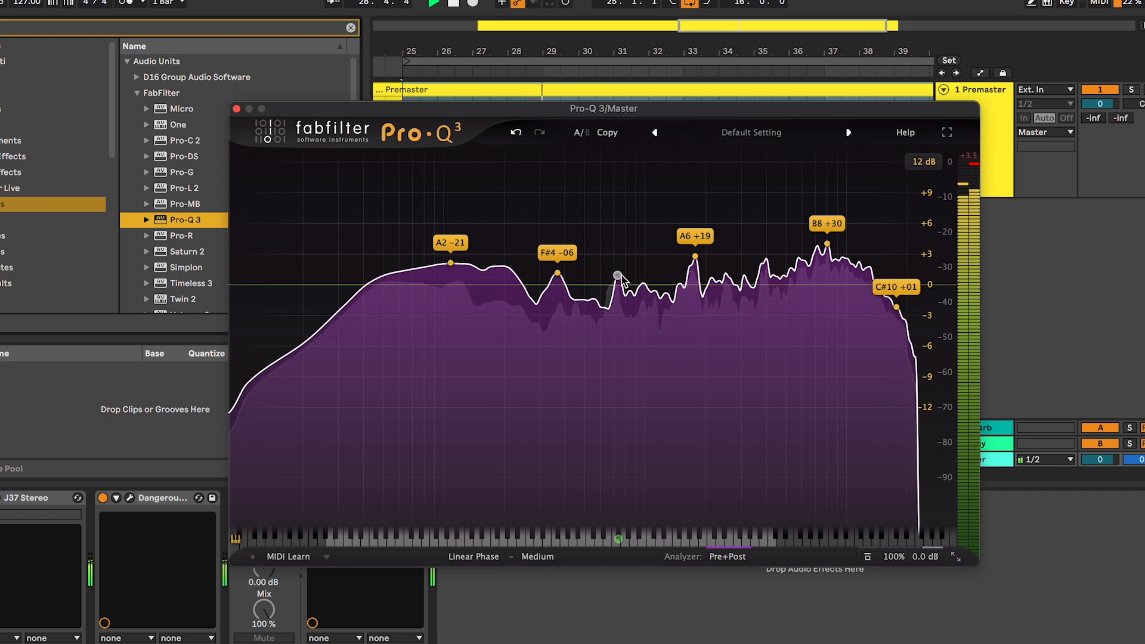
{"action": "left_click", "coordinate": [618, 284]}
{"action": "right_click", "coordinate": [618, 285]}
{"action": "left_click", "coordinate": [665, 334]}
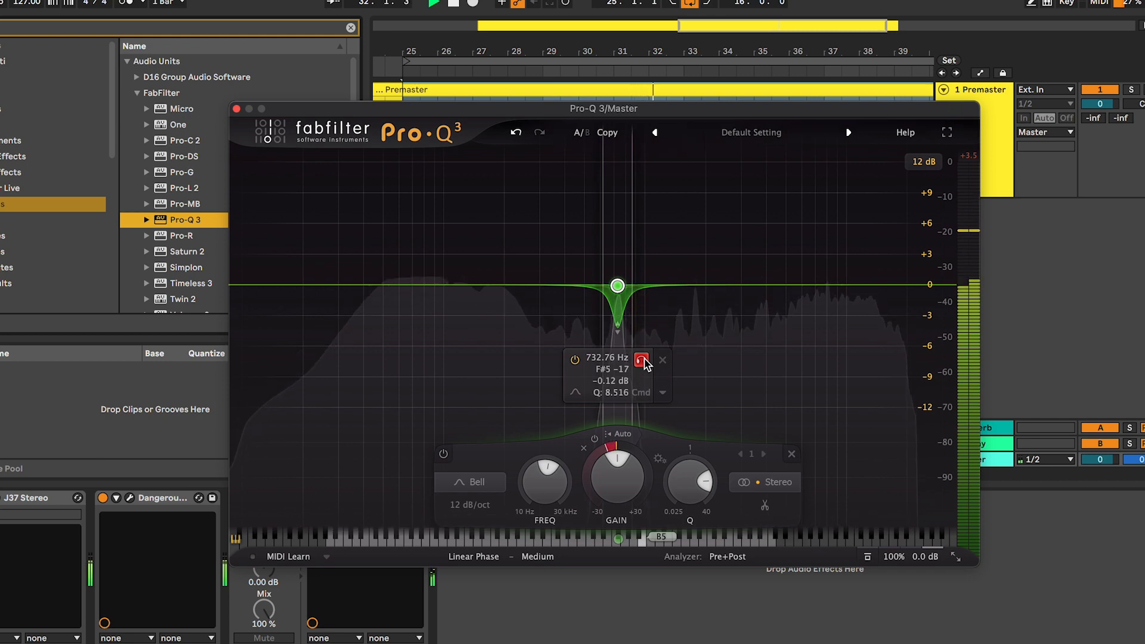
{"action": "left_click", "coordinate": [642, 361]}
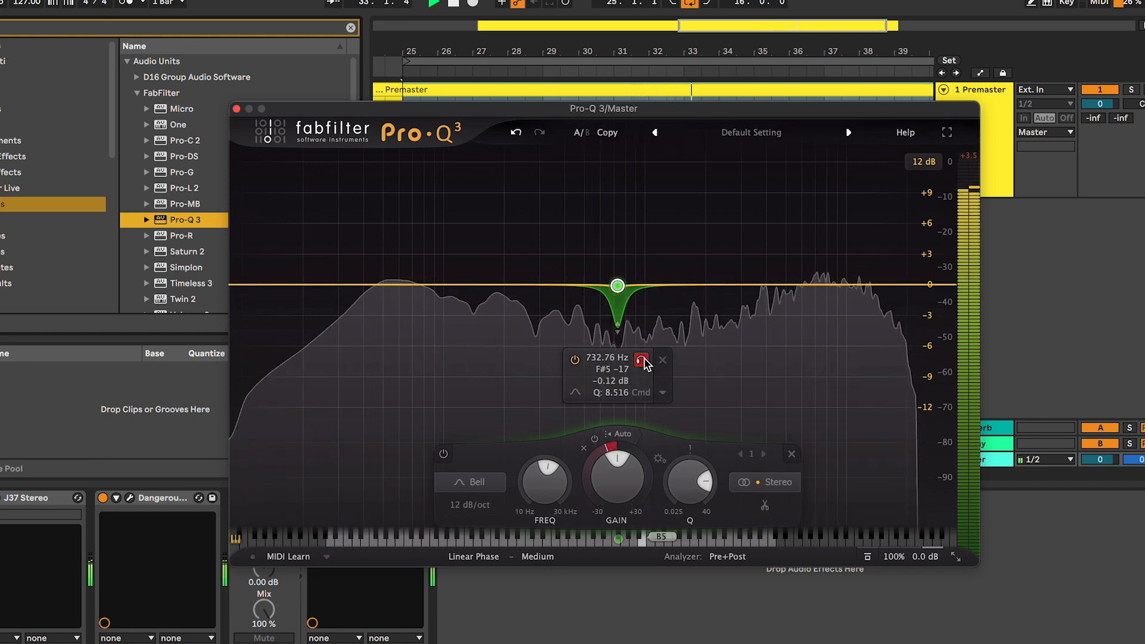
{"action": "key", "text": "space"}
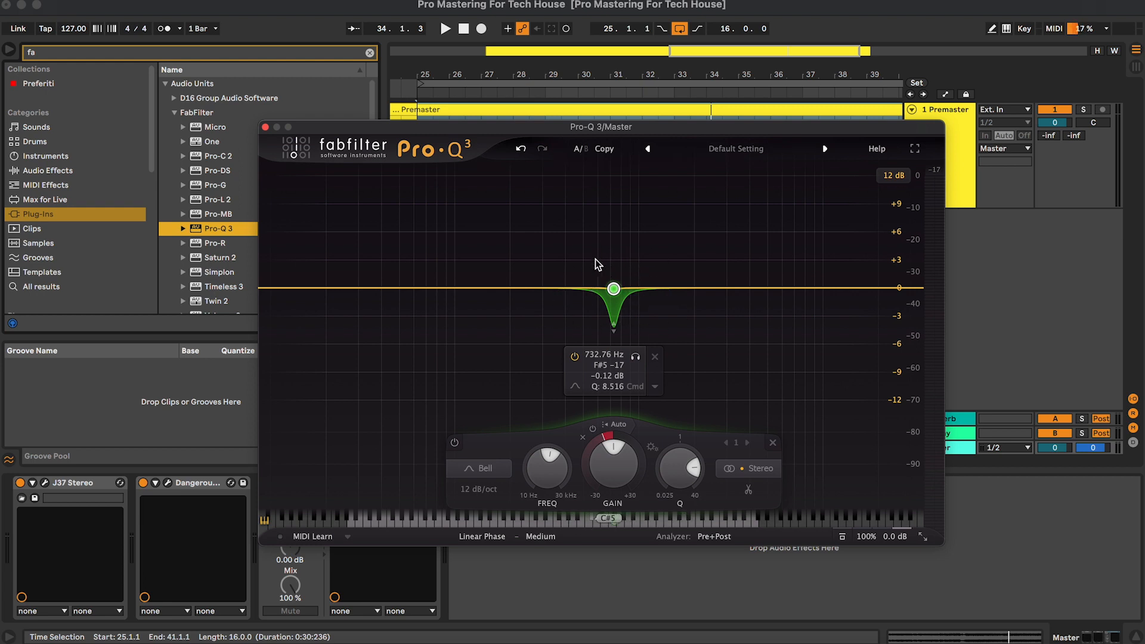
{"action": "left_click", "coordinate": [645, 308]}
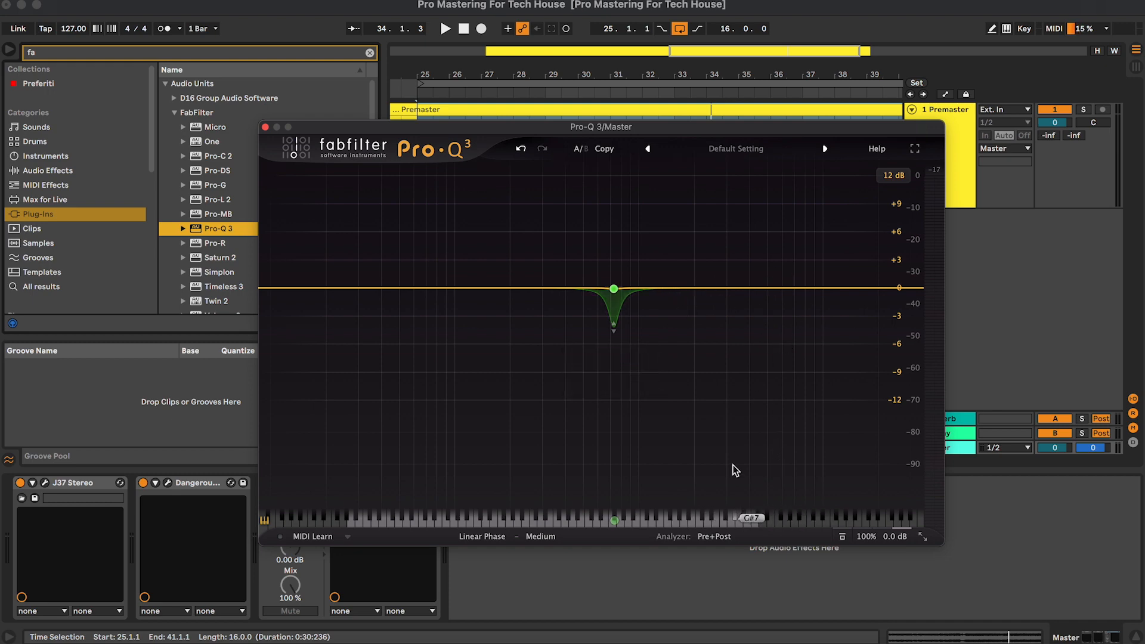
Resume playback, grab the spectrum peak near 1780 Hz, make its bell band dynamic and audition it in solo.
{"action": "key", "text": "space"}
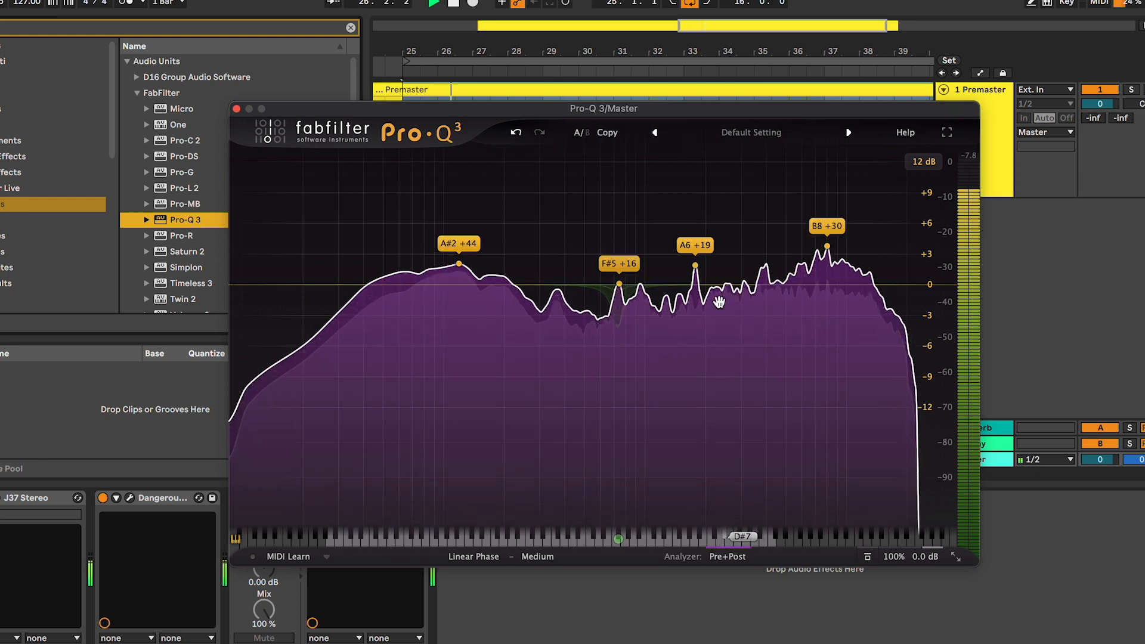
{"action": "mouse_move", "coordinate": [695, 267]}
{"action": "left_mouse_down"}
{"action": "mouse_move", "coordinate": [695, 160]}
{"action": "mouse_move", "coordinate": [701, 273]}
{"action": "left_mouse_up"}
{"action": "right_click", "coordinate": [695, 287]}
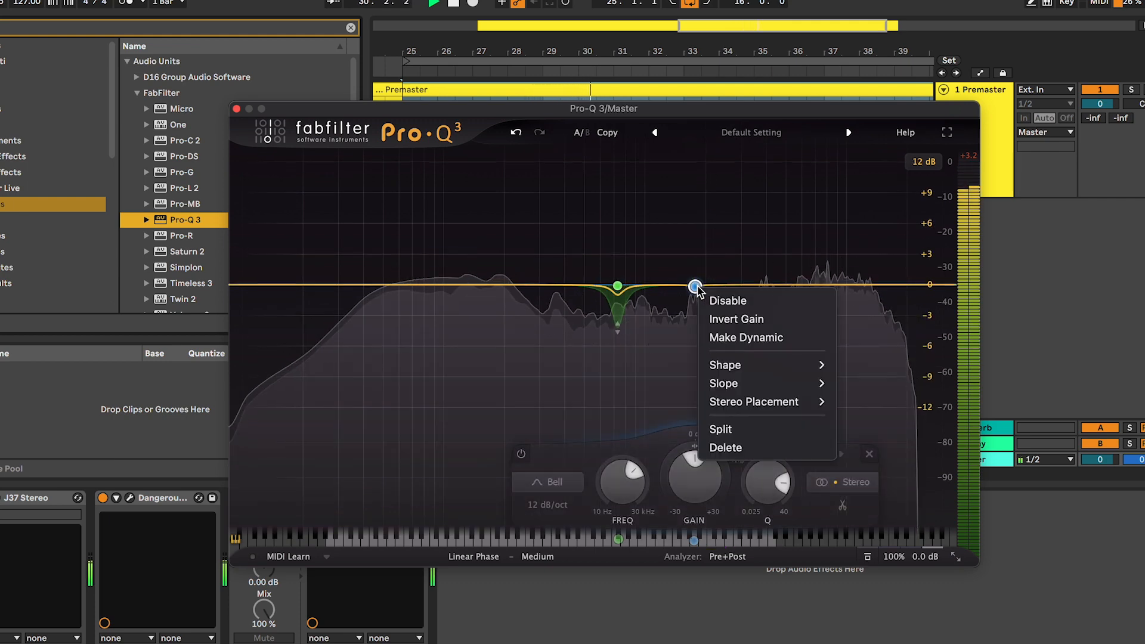
{"action": "left_click", "coordinate": [723, 335]}
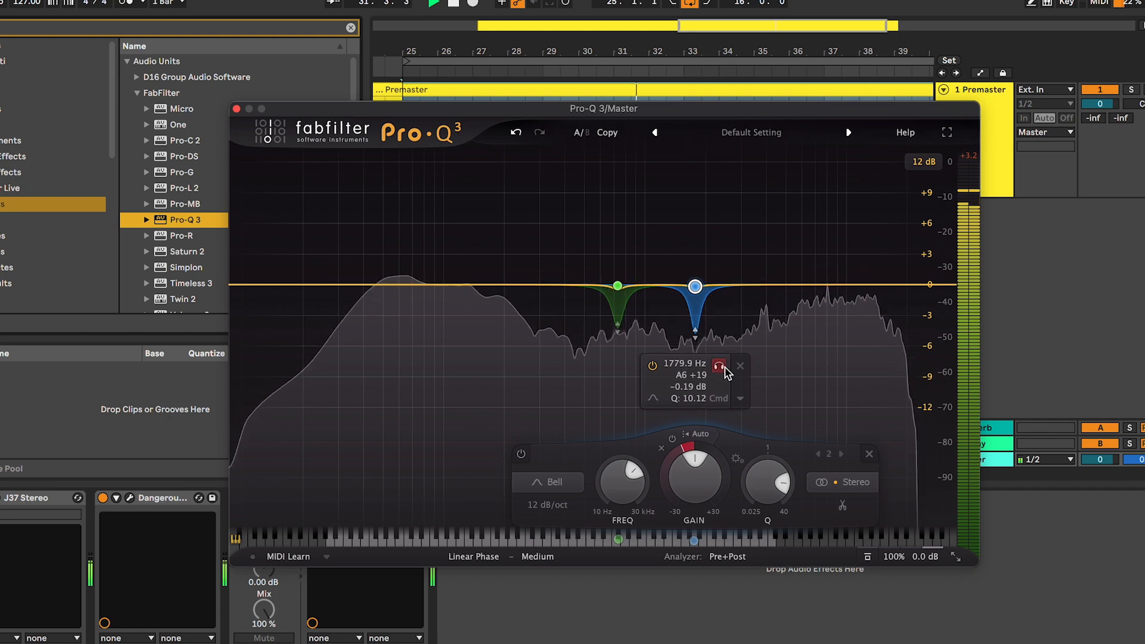
{"action": "left_click", "coordinate": [720, 366]}
{"action": "left_click", "coordinate": [724, 367]}
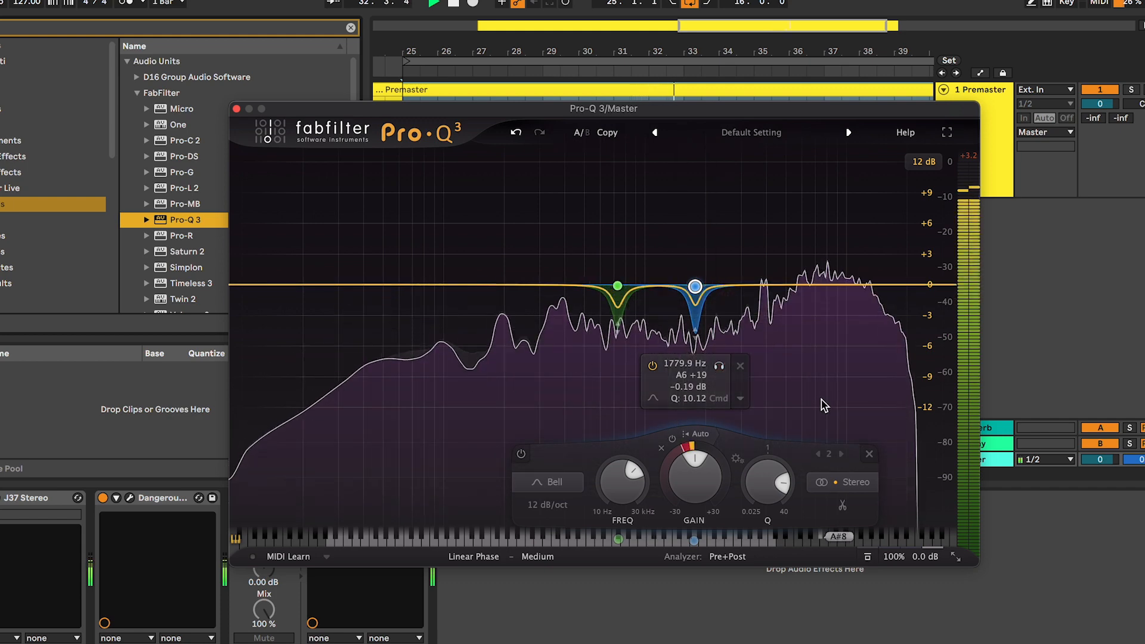
Grab the spectrum peak near 3857 Hz, make its bell band dynamic, and audition it in solo.
{"action": "mouse_move", "coordinate": [764, 270]}
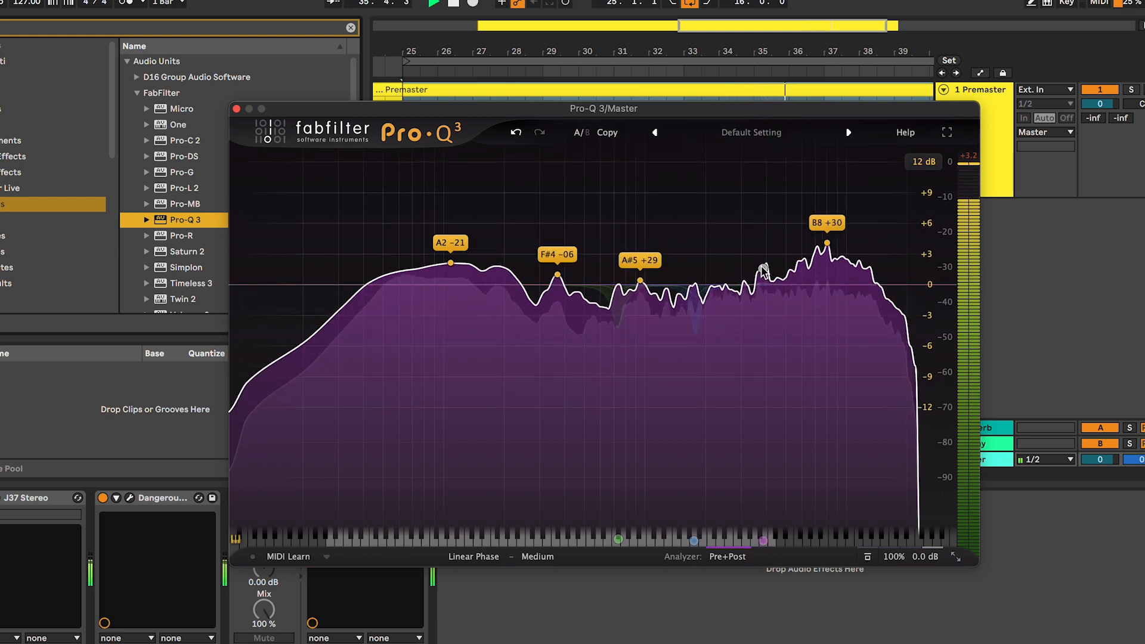
{"action": "right_click", "coordinate": [763, 291]}
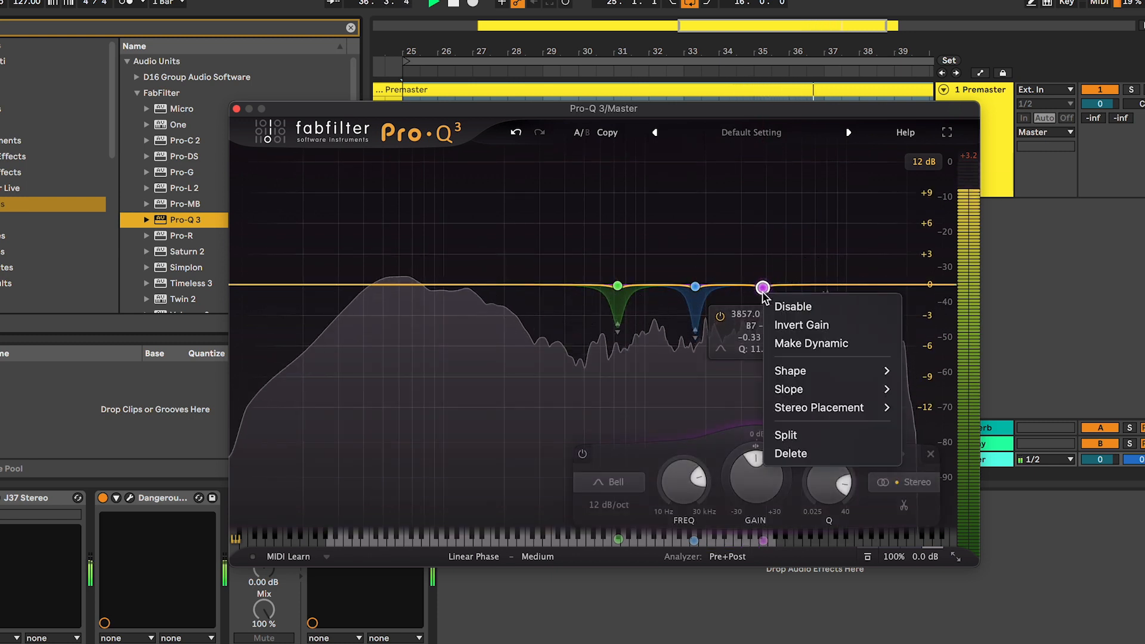
{"action": "left_click", "coordinate": [793, 341]}
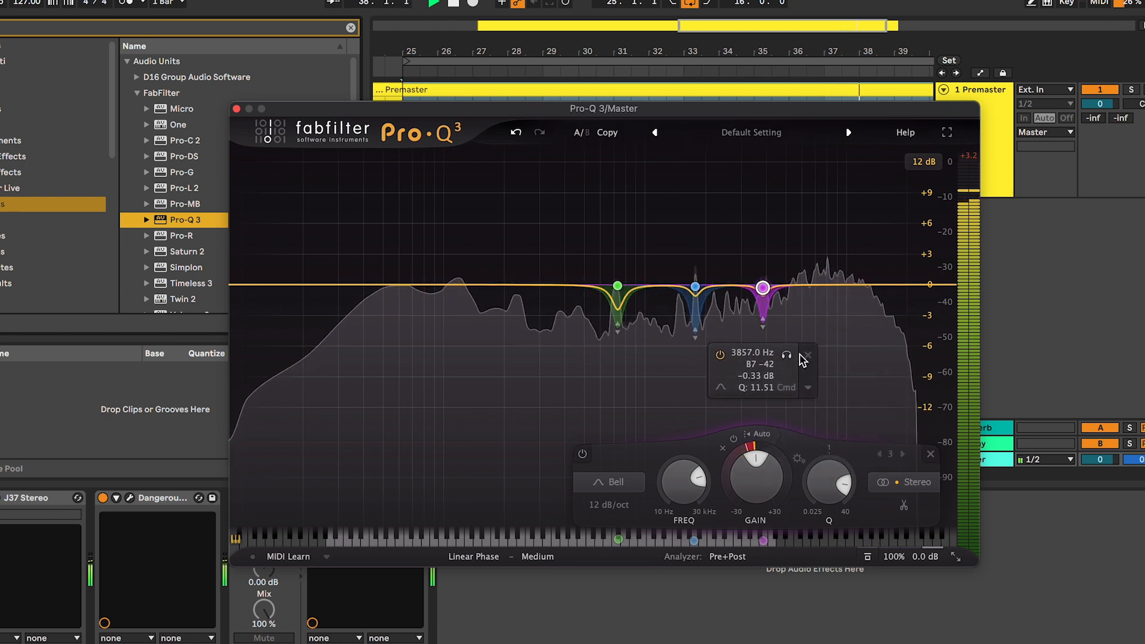
{"action": "left_click", "coordinate": [787, 356]}
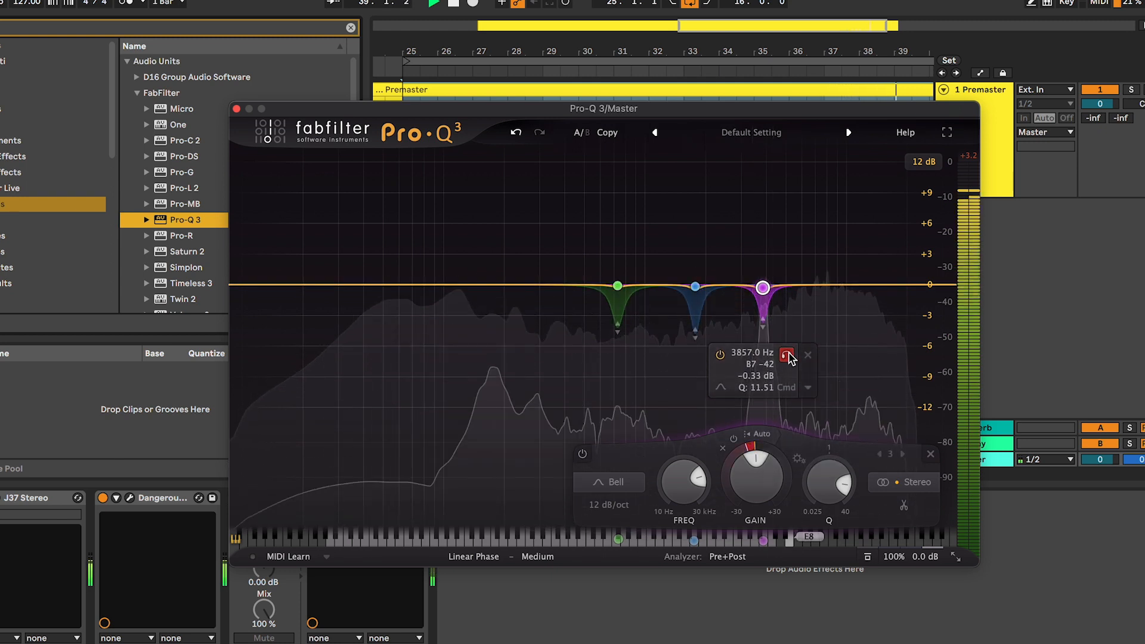
{"action": "left_click", "coordinate": [787, 356]}
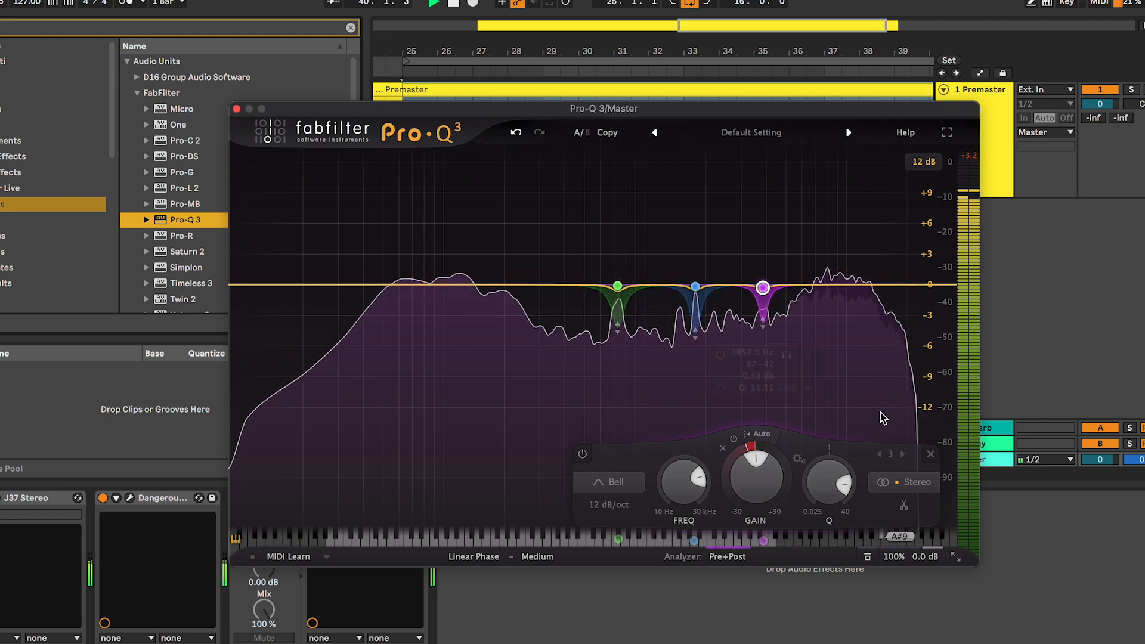
Pull down the spectrum peak near 8039 Hz, make its bell band dynamic, and audition it in solo.
{"action": "left_click_drag", "start_coordinate": [824, 258], "coordinate": [826, 287]}
{"action": "right_click", "coordinate": [827, 286]}
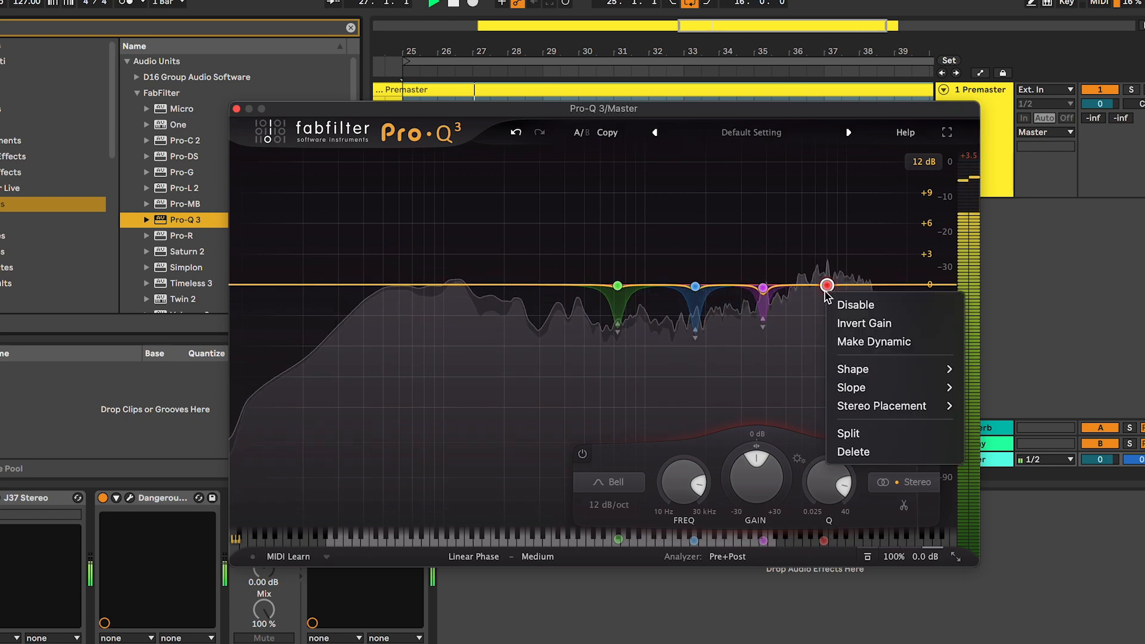
{"action": "left_click", "coordinate": [859, 338]}
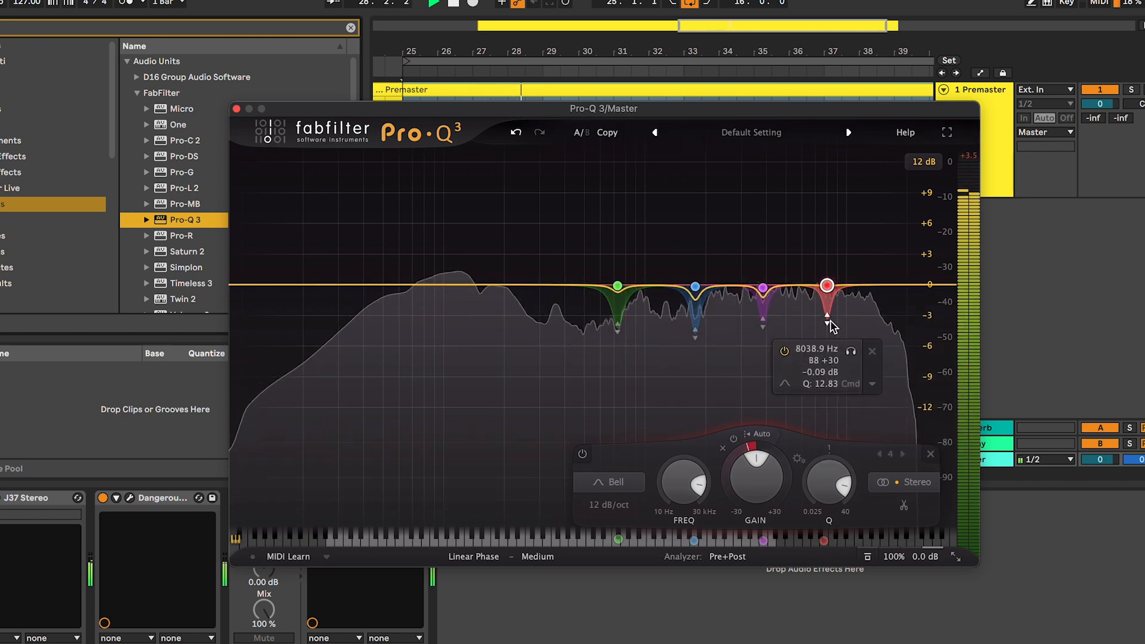
{"action": "left_click", "coordinate": [851, 353]}
{"action": "left_click", "coordinate": [851, 352]}
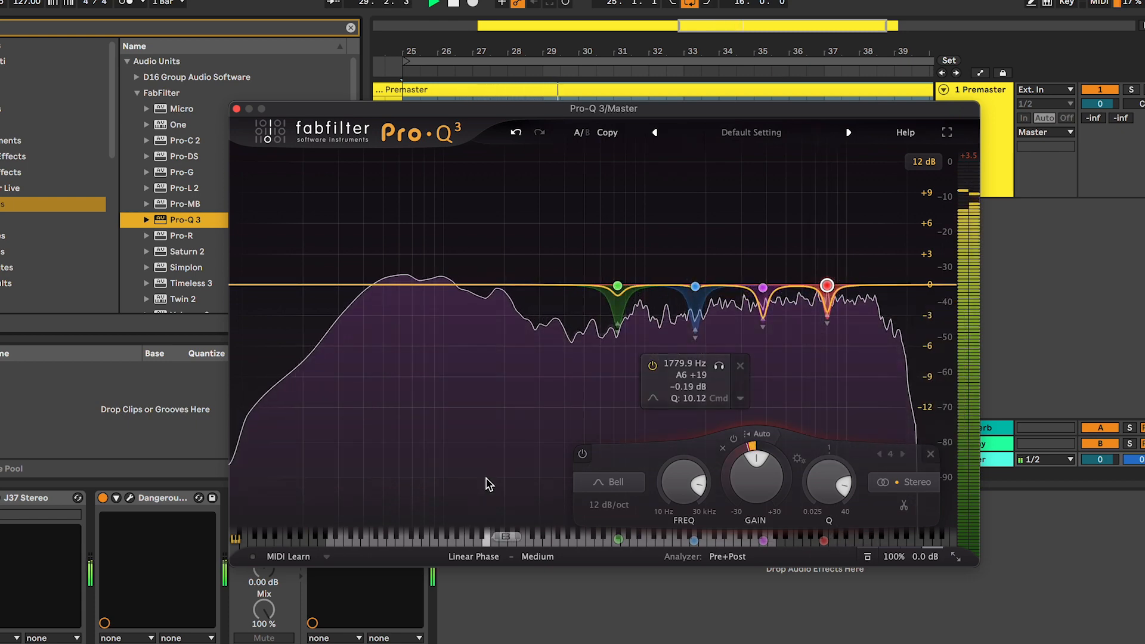
Grab the low peak near 199 Hz, make its bell band dynamic, audition it in solo, and stop playback.
{"action": "mouse_move", "coordinate": [486, 477]}
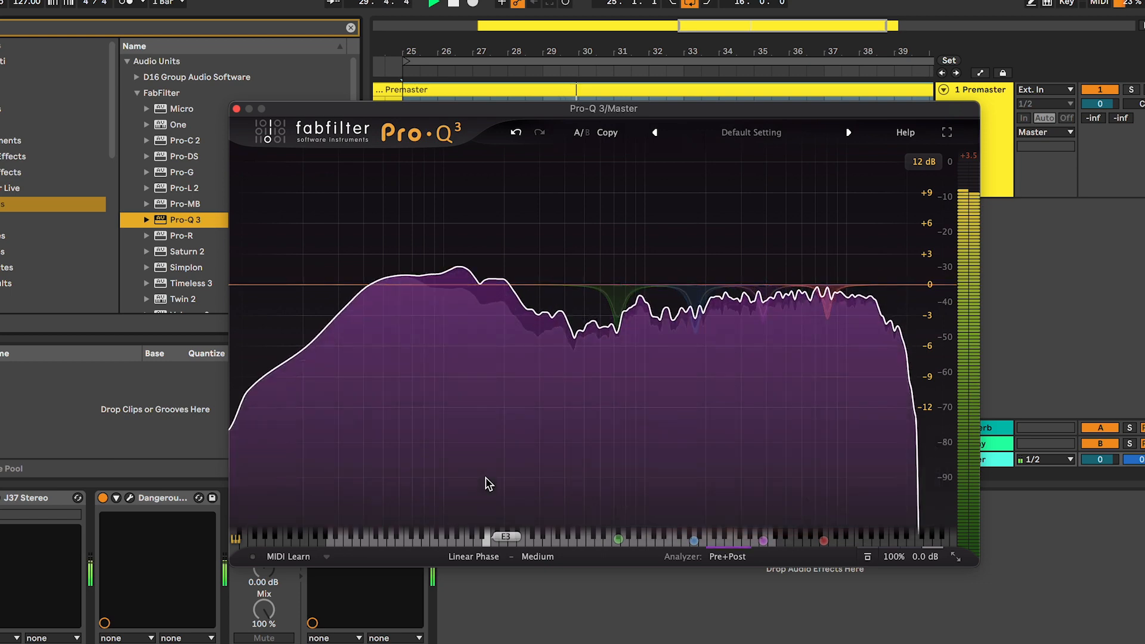
{"action": "left_click_drag", "start_coordinate": [504, 263], "coordinate": [503, 286]}
{"action": "right_click", "coordinate": [503, 286]}
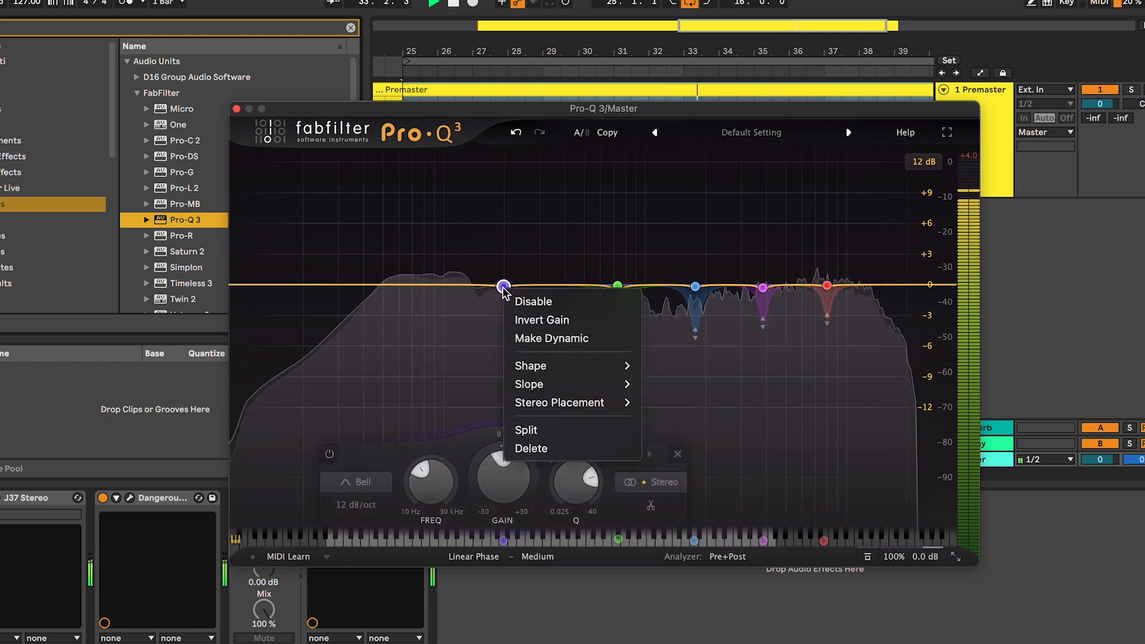
{"action": "left_click", "coordinate": [556, 339]}
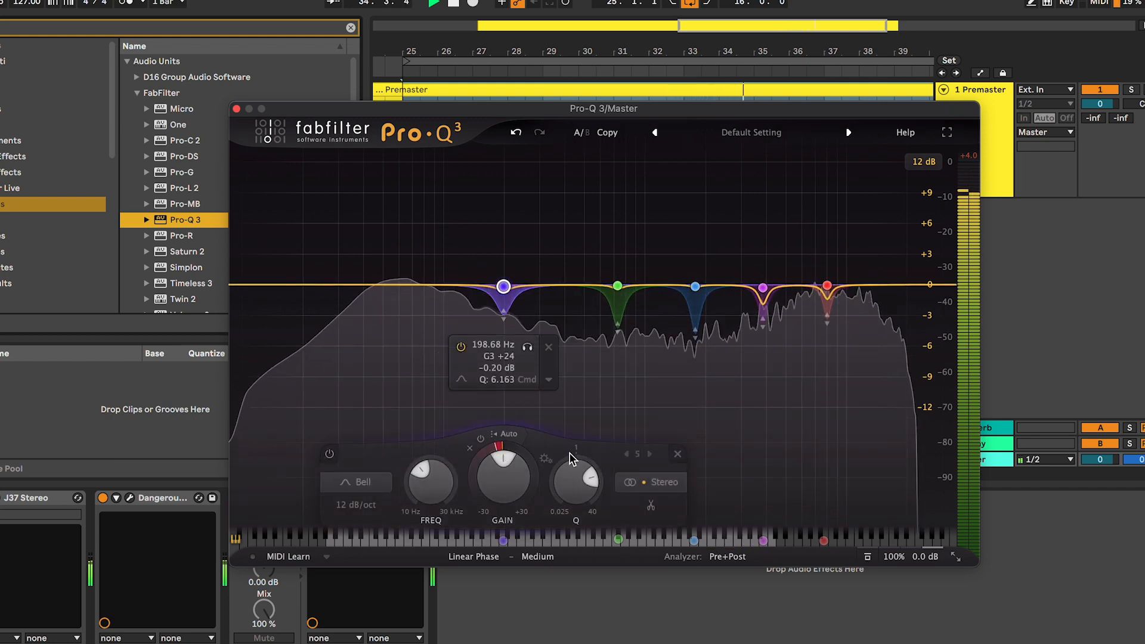
{"action": "left_click", "coordinate": [528, 347]}
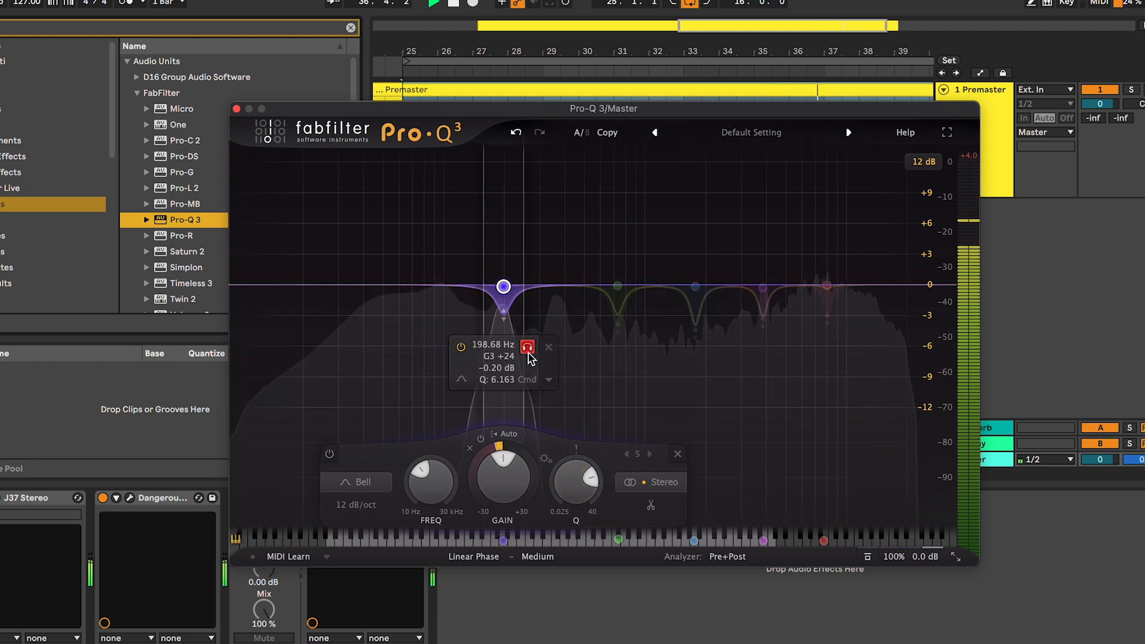
{"action": "left_click", "coordinate": [528, 348]}
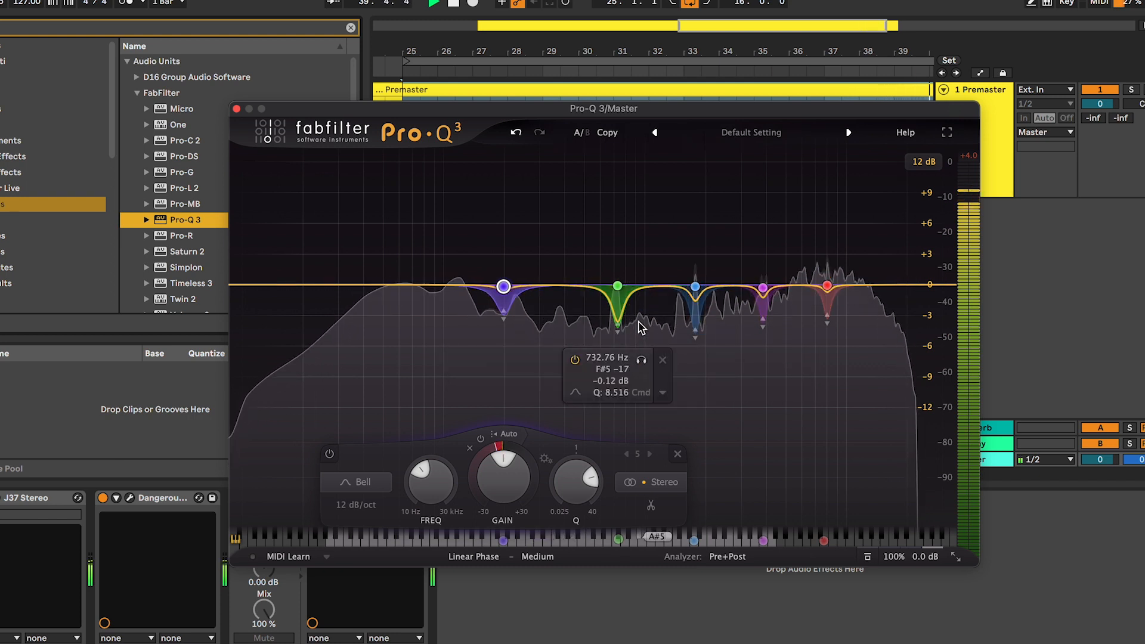
{"action": "key", "text": "space"}
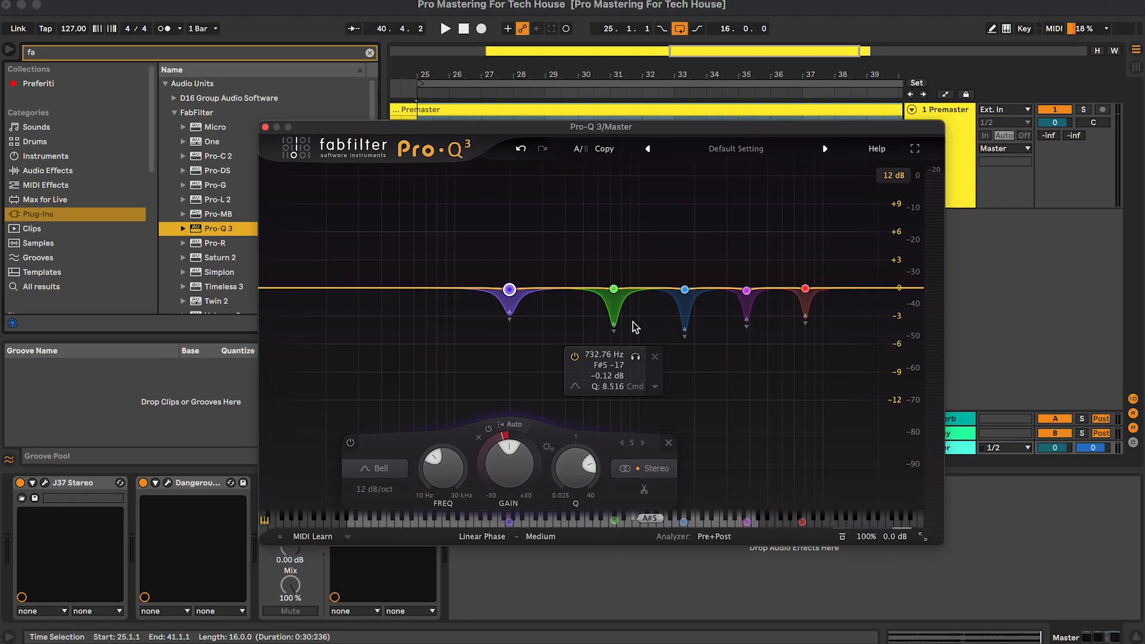
Close the Pro-Q 3 window, search the plug-ins for "imag" and add iZotope's Ozone 9 Imager after it on the Master track.
{"action": "left_click", "coordinate": [266, 127]}
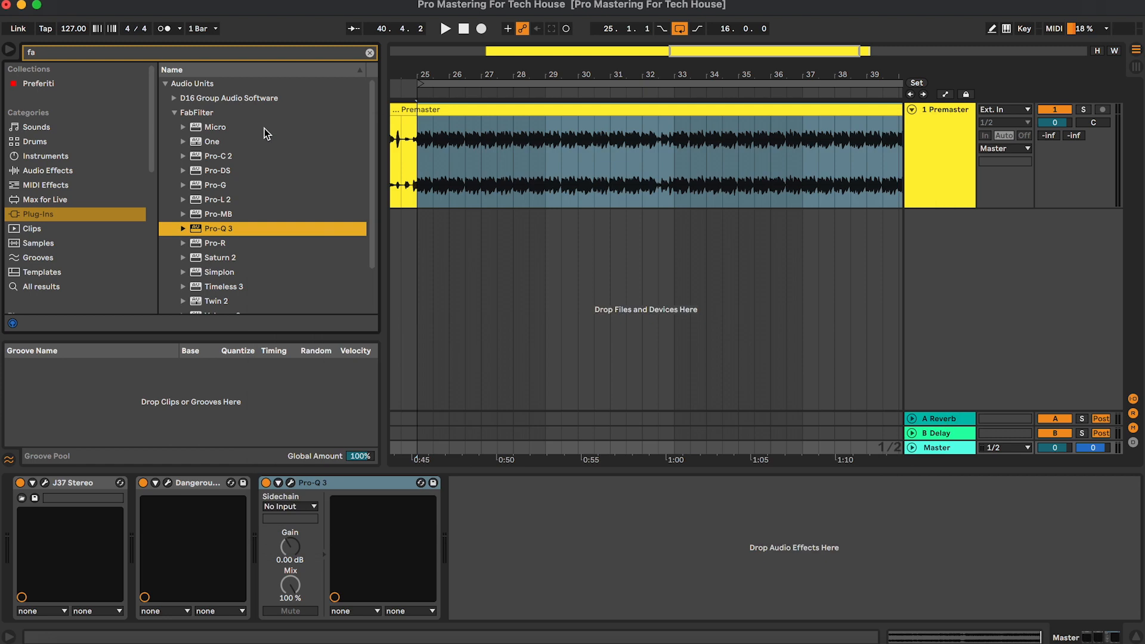
{"action": "left_click", "coordinate": [175, 113]}
{"action": "type", "text": "imag"}
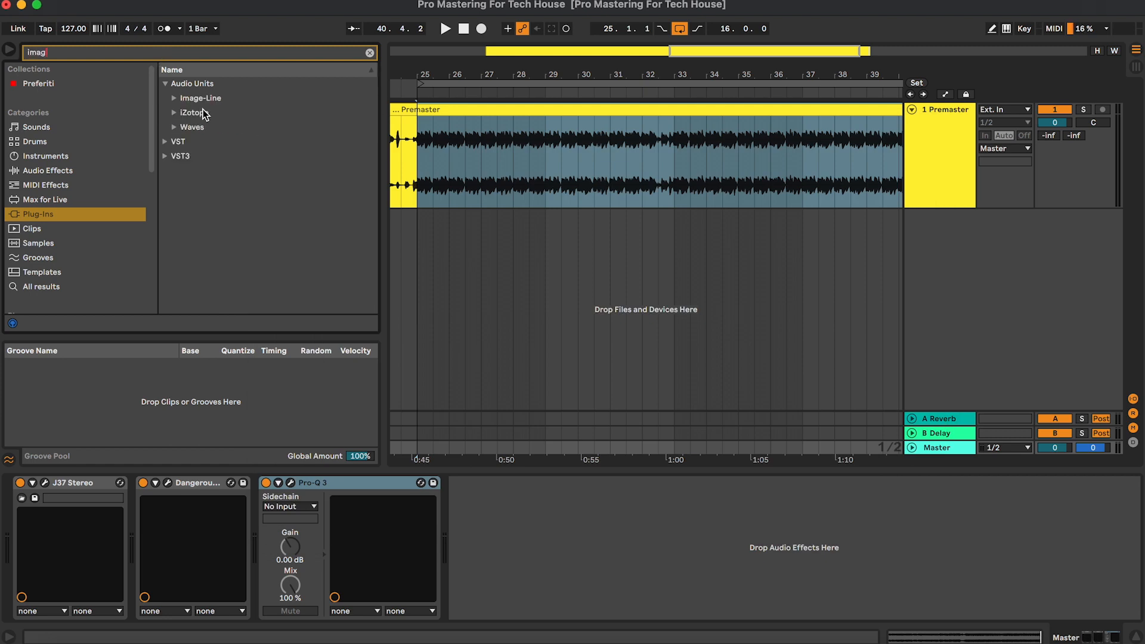
{"action": "left_click", "coordinate": [210, 128]}
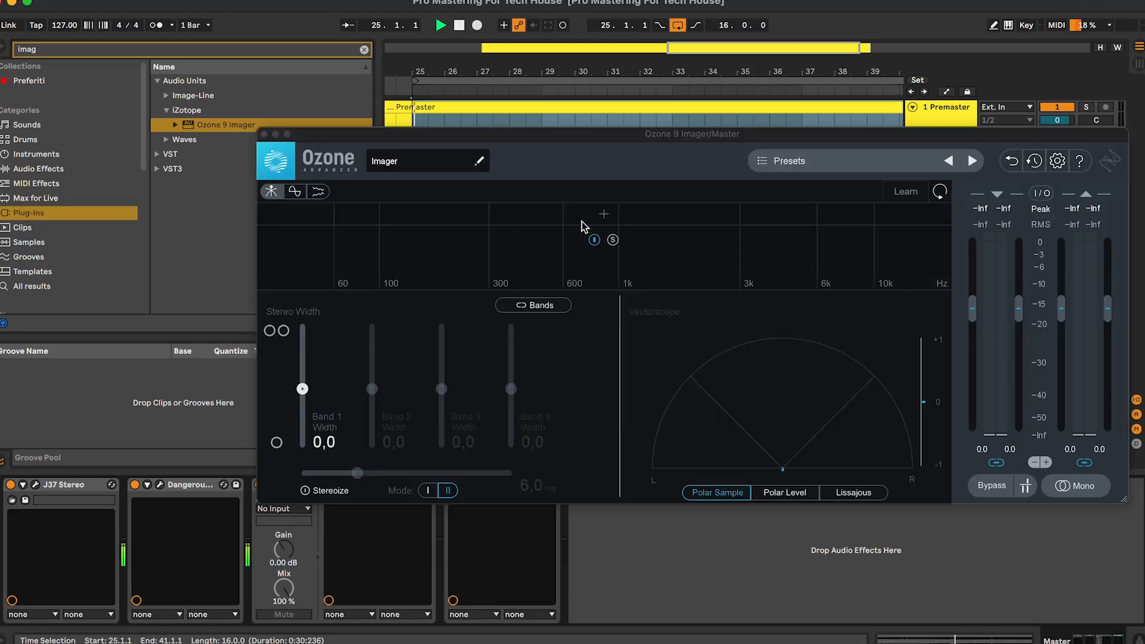
During playback, split the Imager into four bands with crossovers between 100 and 300 Hz, at about 1 kHz, and below 6 kHz.
{"action": "key", "text": "space"}
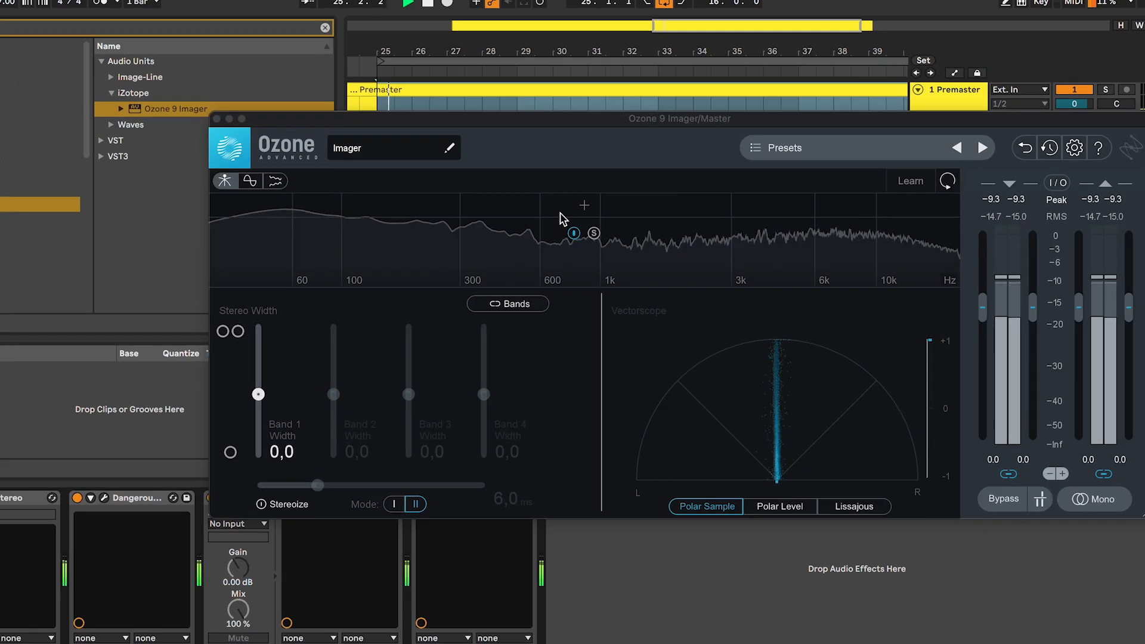
{"action": "left_click", "coordinate": [791, 207]}
{"action": "left_click", "coordinate": [602, 206]}
{"action": "left_click", "coordinate": [444, 207]}
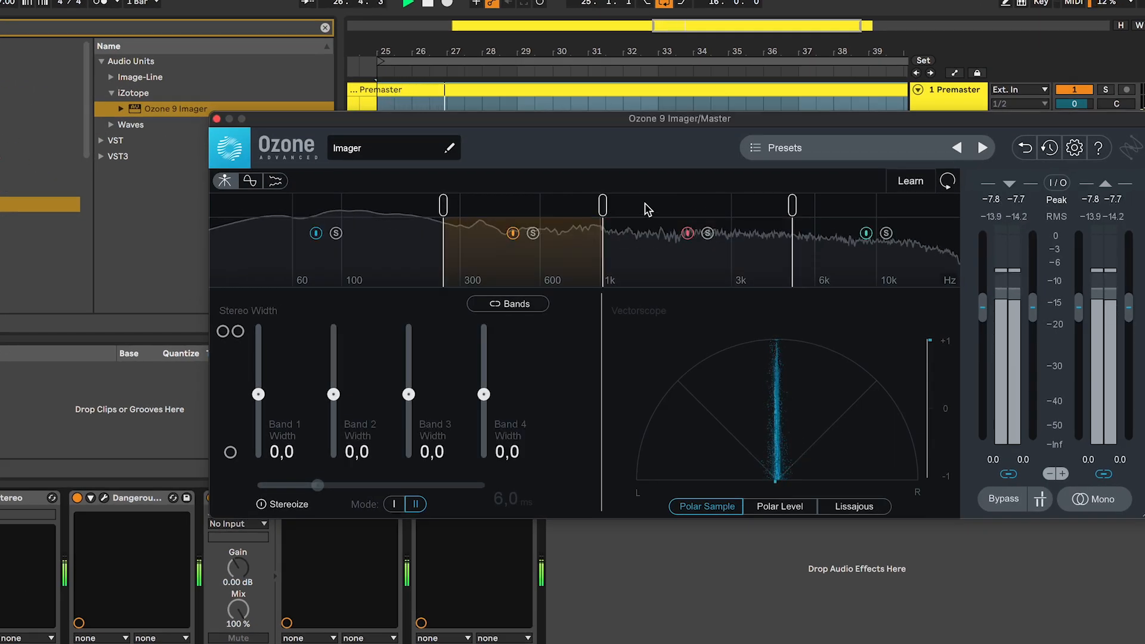
{"action": "left_click_drag", "start_coordinate": [443, 205], "coordinate": [420, 206]}
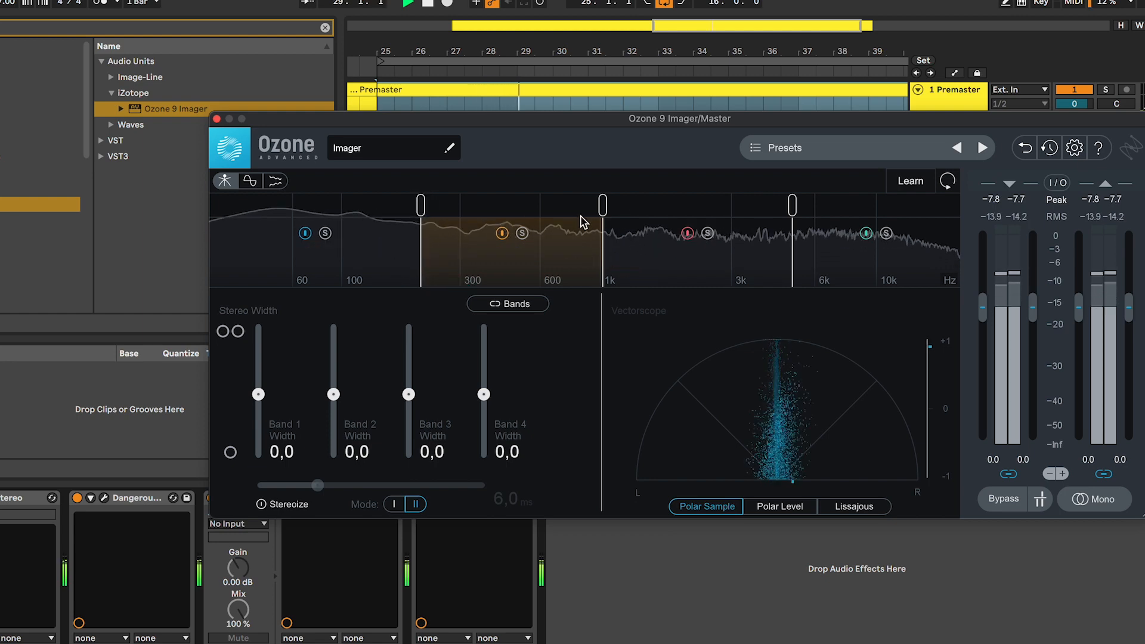
Move the Imager window below the waveform, solo Band 4, and restart playback from bar 28.3.1.
{"action": "key", "text": "space"}
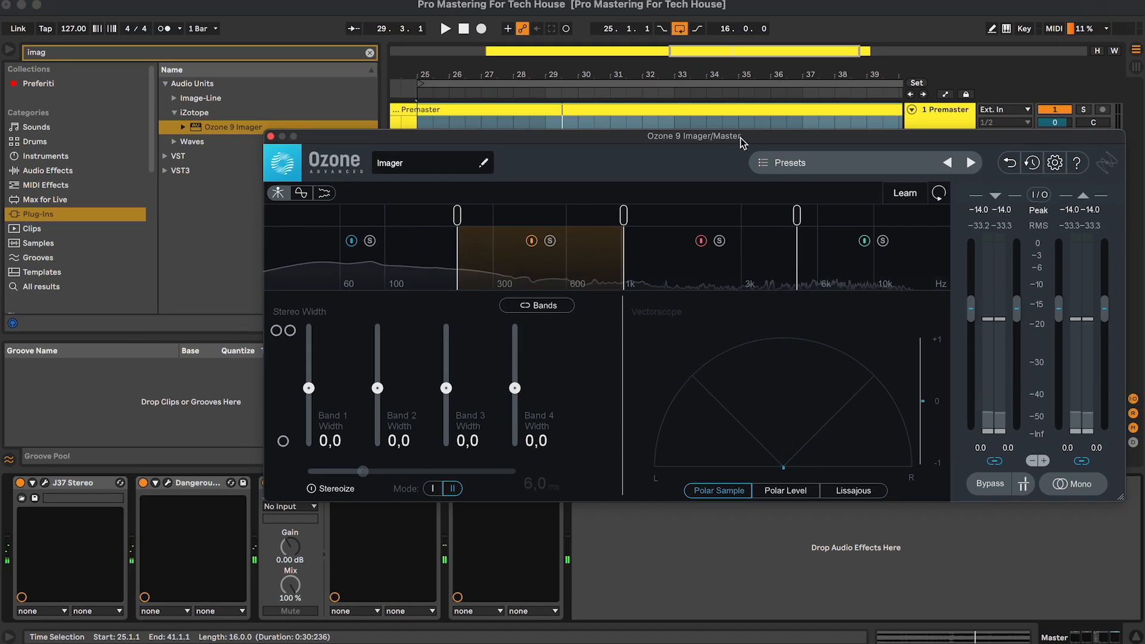
{"action": "left_click_drag", "start_coordinate": [740, 137], "coordinate": [746, 207]}
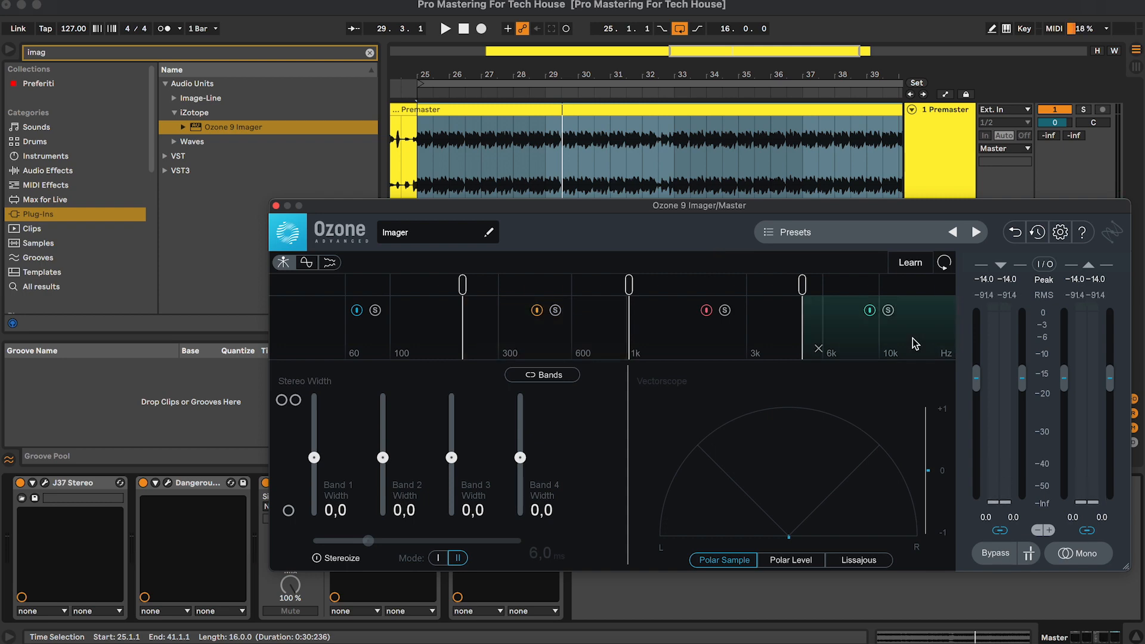
{"action": "left_click", "coordinate": [889, 310]}
{"action": "left_click", "coordinate": [530, 156]}
{"action": "key", "text": "space"}
{"action": "left_click", "coordinate": [939, 456]}
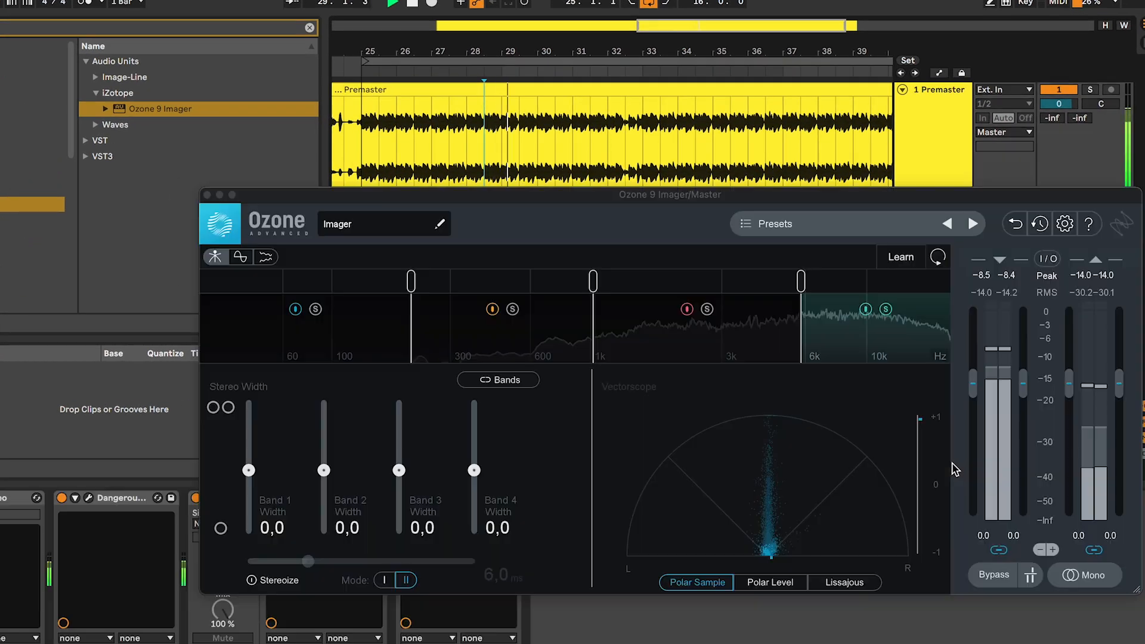
Enable Stereoize at 6.3 ms, set Band 4's stereo width to 48.1, and end the band's solo.
{"action": "left_click_drag", "start_coordinate": [308, 561], "coordinate": [312, 563]}
{"action": "left_click_drag", "start_coordinate": [474, 471], "coordinate": [479, 415]}
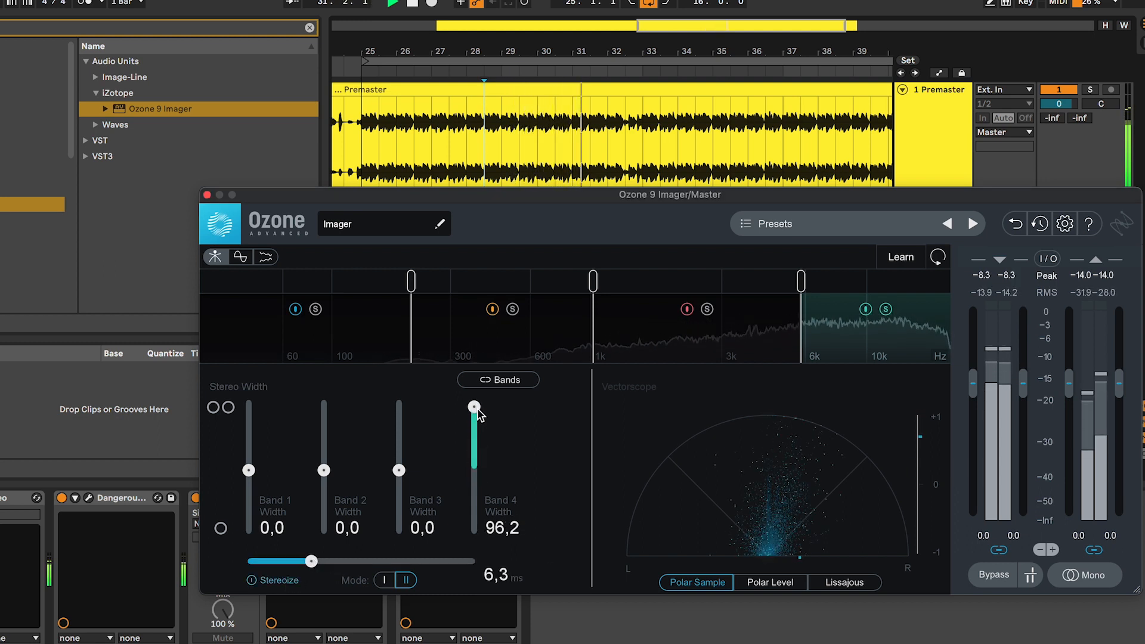
{"action": "left_click_drag", "start_coordinate": [480, 455], "coordinate": [486, 446]}
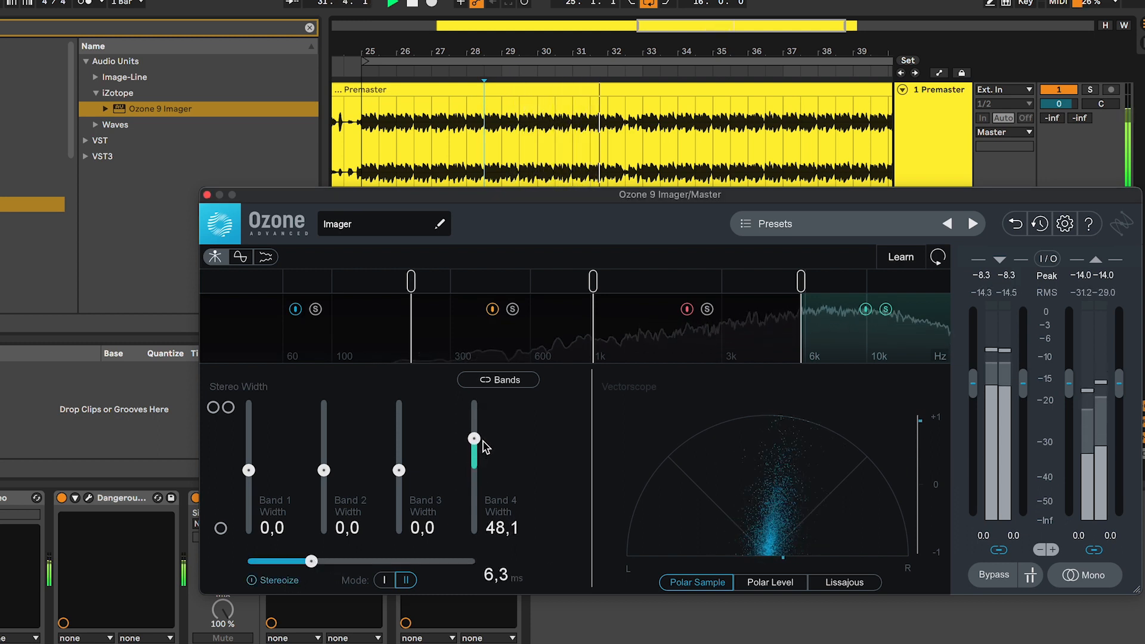
{"action": "left_click", "coordinate": [886, 309]}
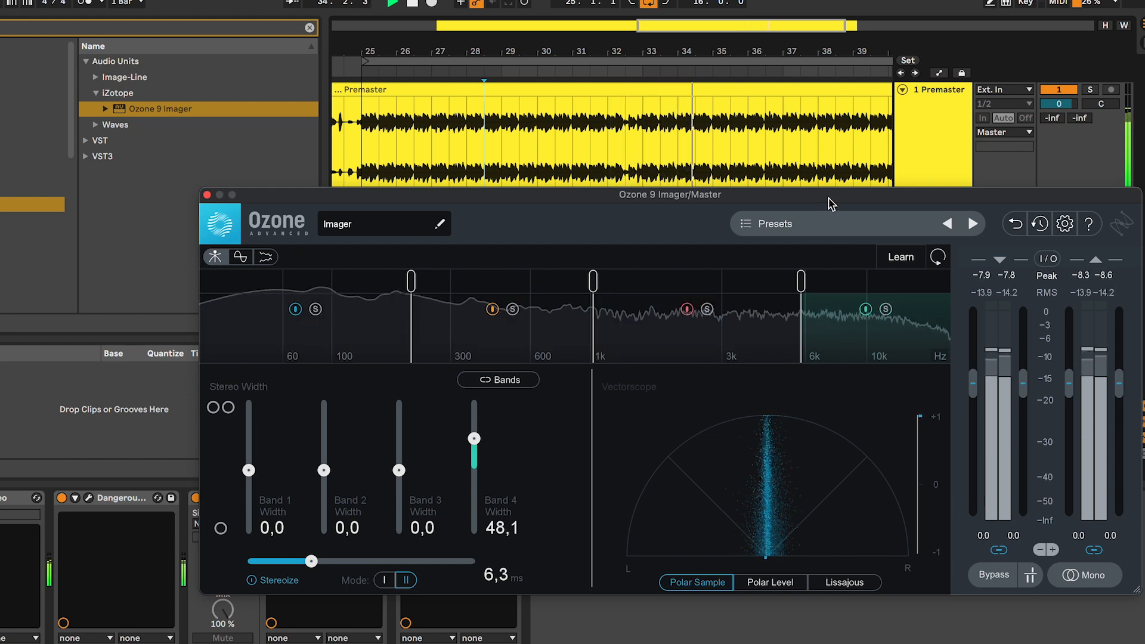
With playback stopped, fine-tune the crossover between Bands 3 and 4 just below 6 kHz, then resume playback and set Band 4's width to 54.4.
{"action": "key", "text": "space"}
{"action": "left_click_drag", "start_coordinate": [803, 278], "coordinate": [798, 276]}
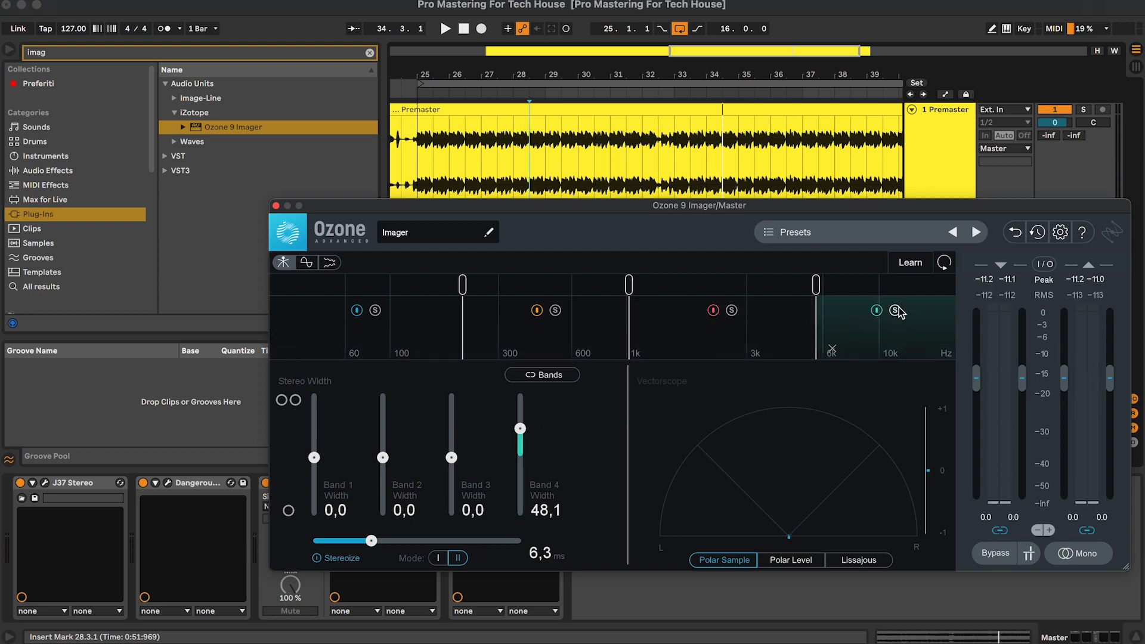
{"action": "key", "text": "space"}
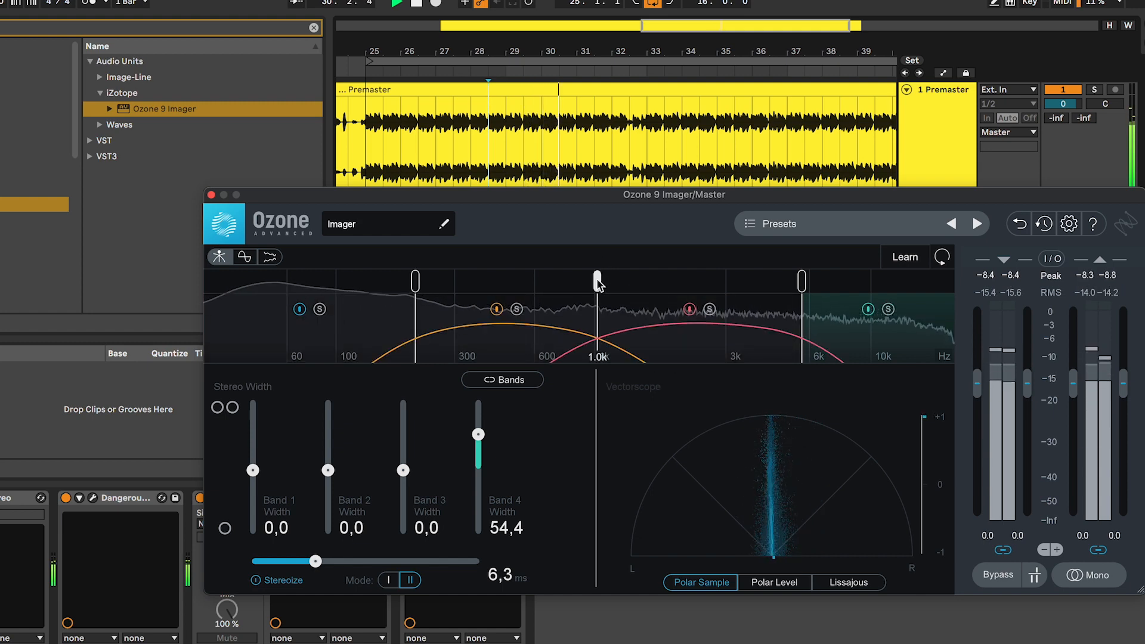
Lower the crossover between Bands 2 and 3 slightly below 1 kHz and set Band 3's stereo width to 38.0 while soloing it.
{"action": "left_click_drag", "start_coordinate": [597, 282], "coordinate": [588, 281]}
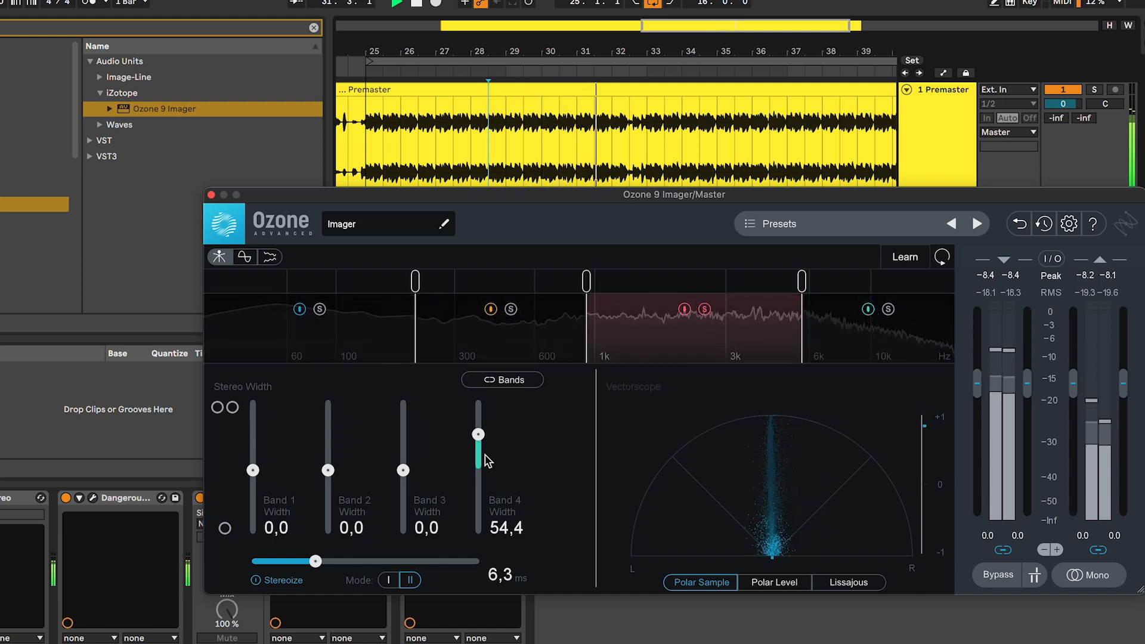
{"action": "left_click_drag", "start_coordinate": [403, 470], "coordinate": [435, 450]}
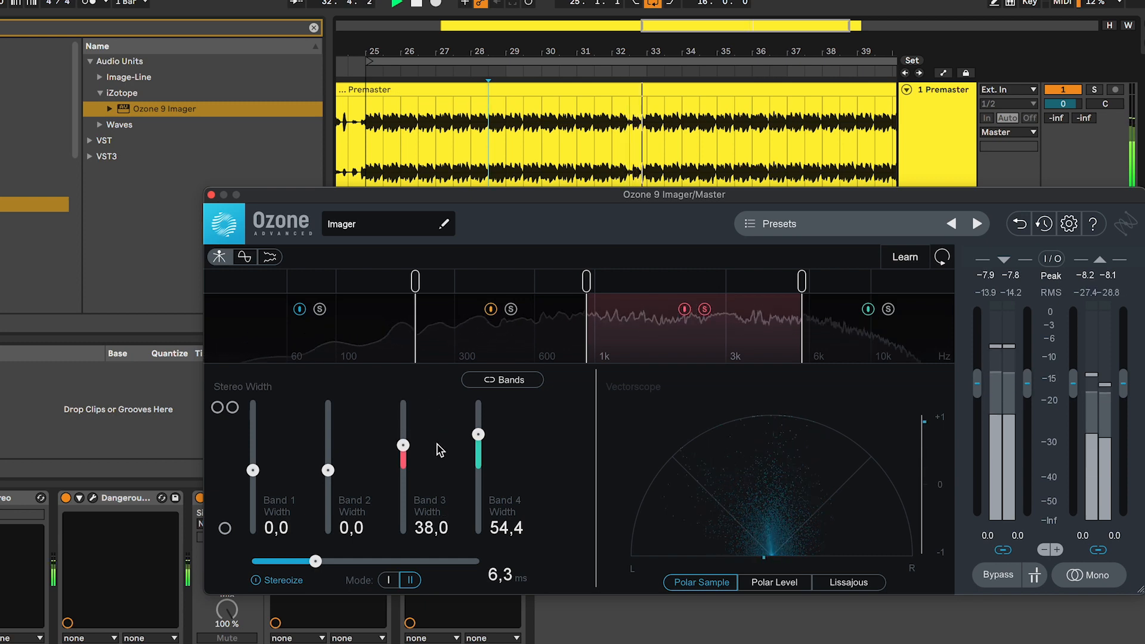
{"action": "left_click", "coordinate": [705, 310]}
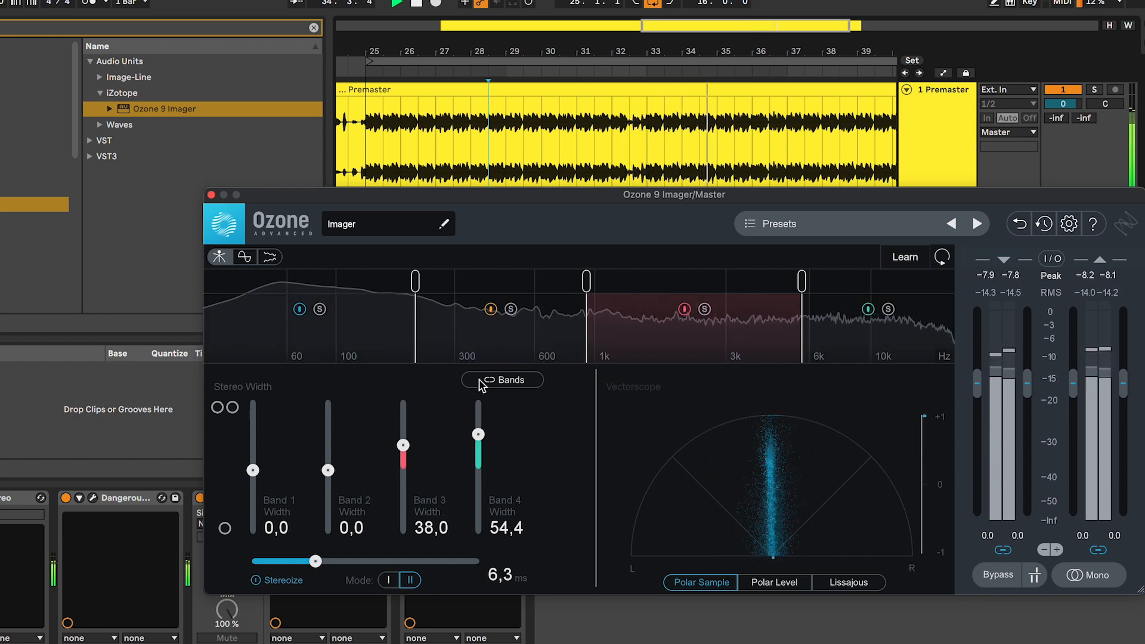
{"action": "left_click_drag", "start_coordinate": [586, 281], "coordinate": [590, 283]}
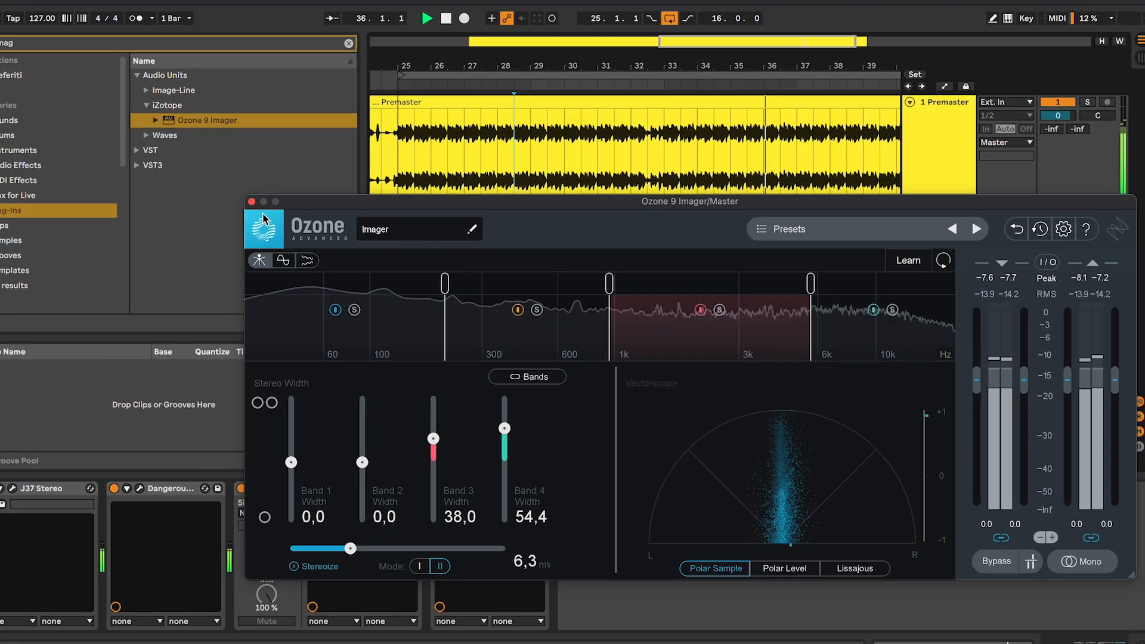
Stop playback, close the Imager window, and move Ozone 9 Imager between J37 and the BAX EQ in the Master chain.
{"action": "key", "text": "space"}
{"action": "left_click", "coordinate": [211, 195]}
{"action": "left_click", "coordinate": [509, 480]}
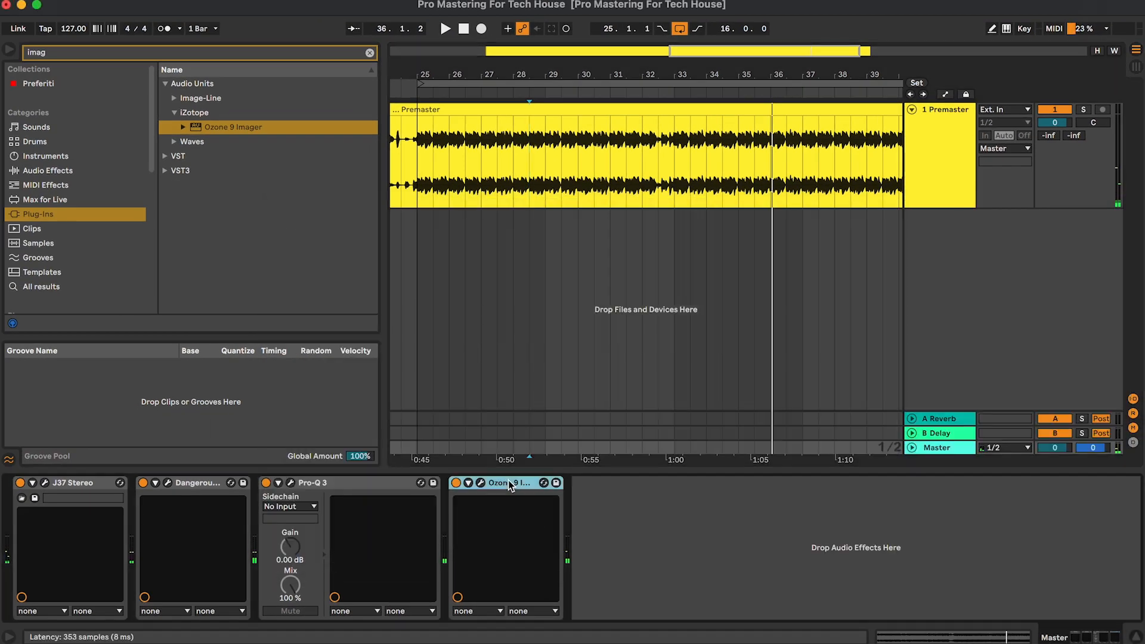
{"action": "left_click_drag", "start_coordinate": [507, 482], "coordinate": [174, 517]}
Open the Dangerous BAX EQ and Ozone 9 Imager windows, arrange them one above the other, and start playback.
{"action": "left_click", "coordinate": [292, 484]}
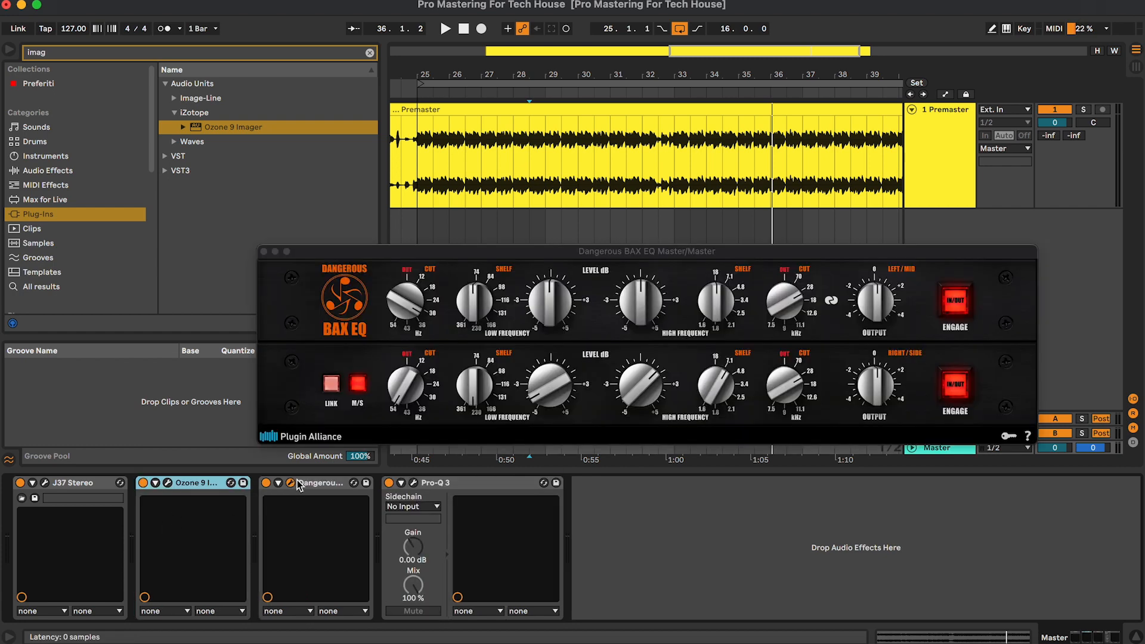
{"action": "left_click_drag", "start_coordinate": [777, 251], "coordinate": [777, 237]}
{"action": "left_click", "coordinate": [168, 483]}
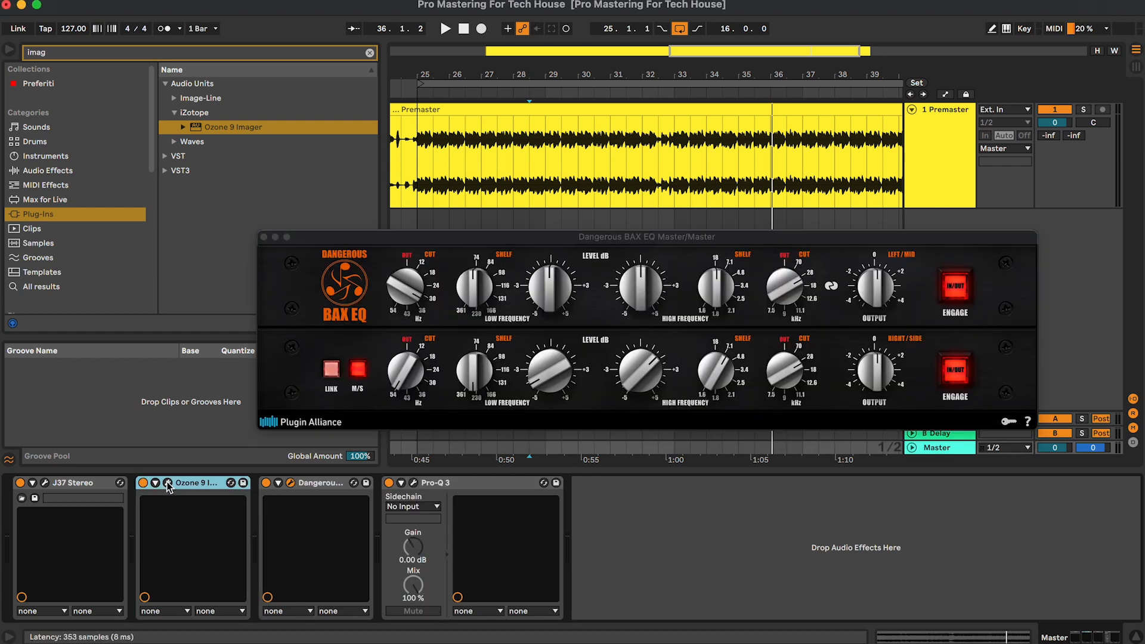
{"action": "left_click", "coordinate": [896, 351]}
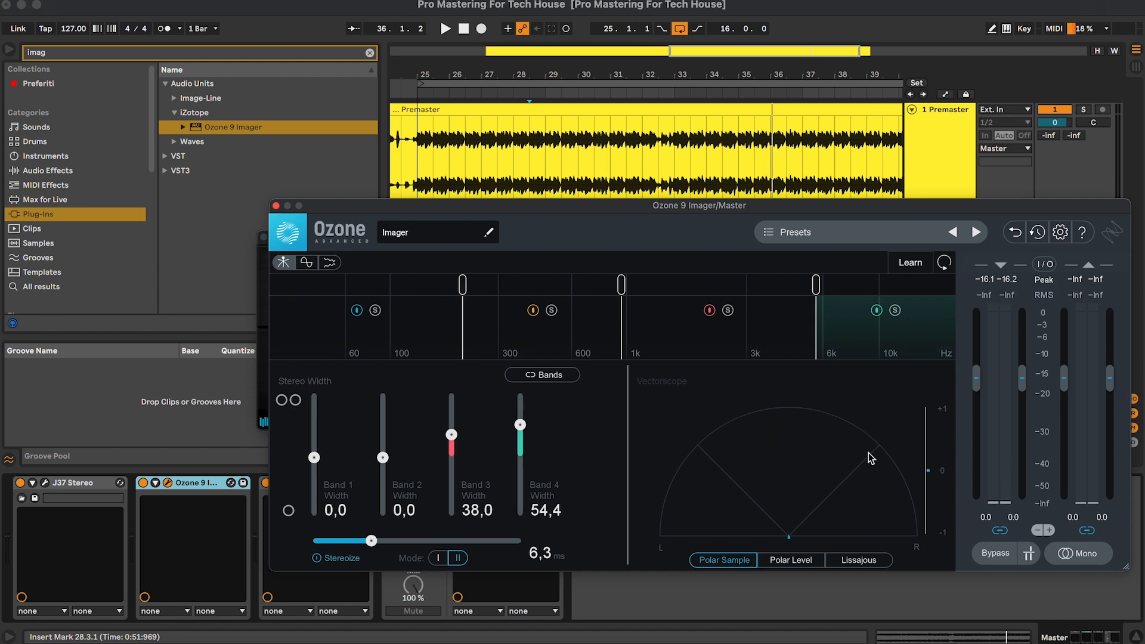
{"action": "left_click_drag", "start_coordinate": [585, 207], "coordinate": [586, 315]}
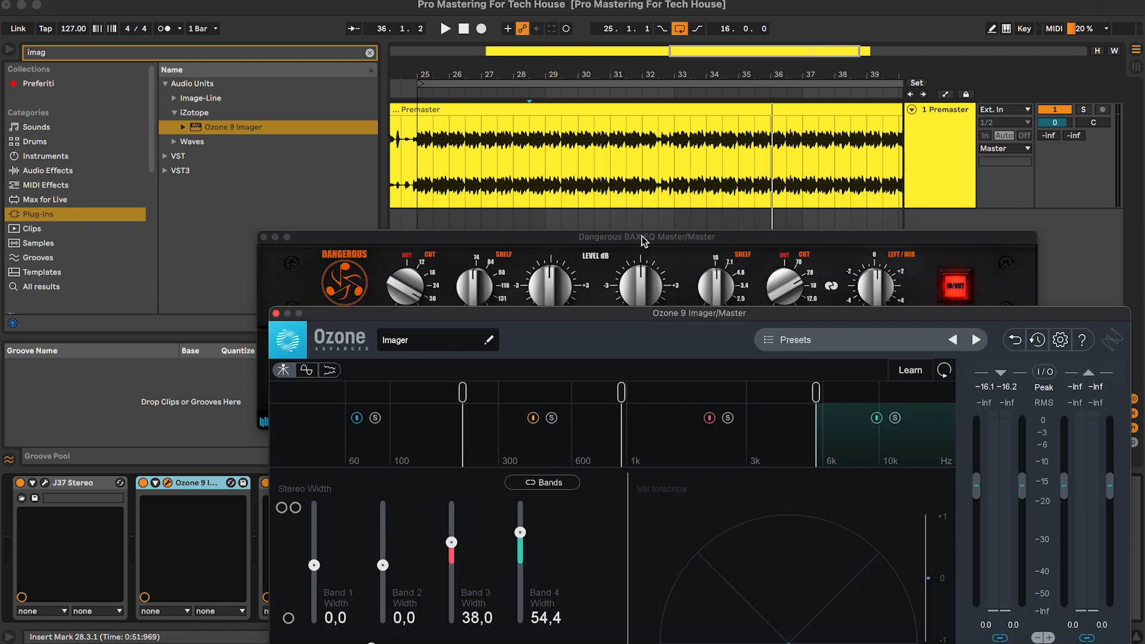
{"action": "left_click_drag", "start_coordinate": [642, 237], "coordinate": [643, 112]}
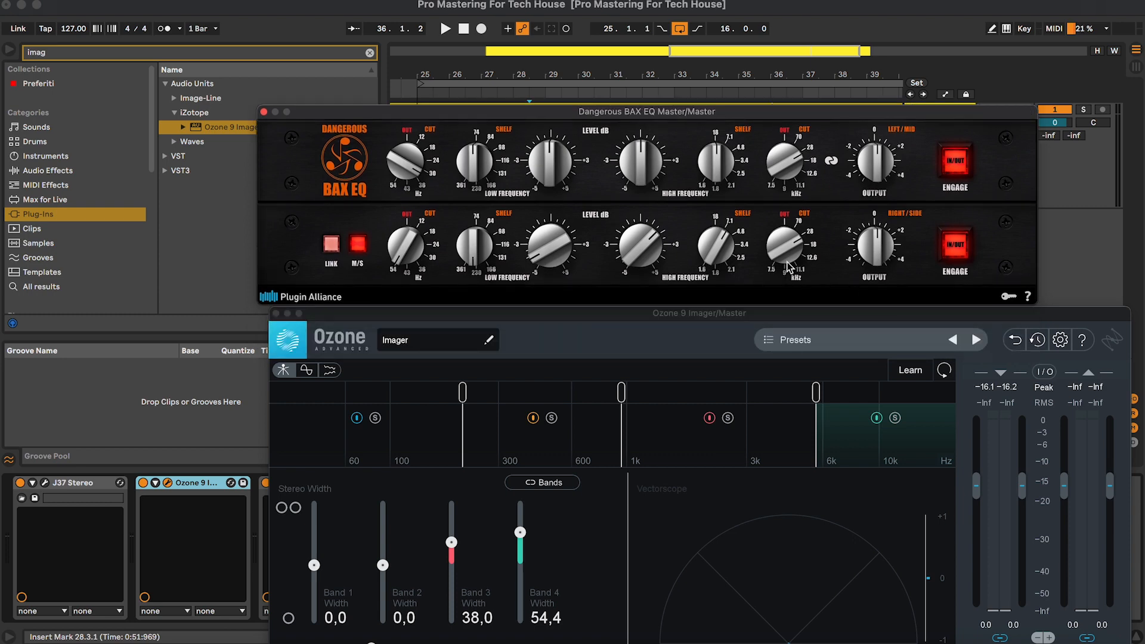
{"action": "key", "text": "space"}
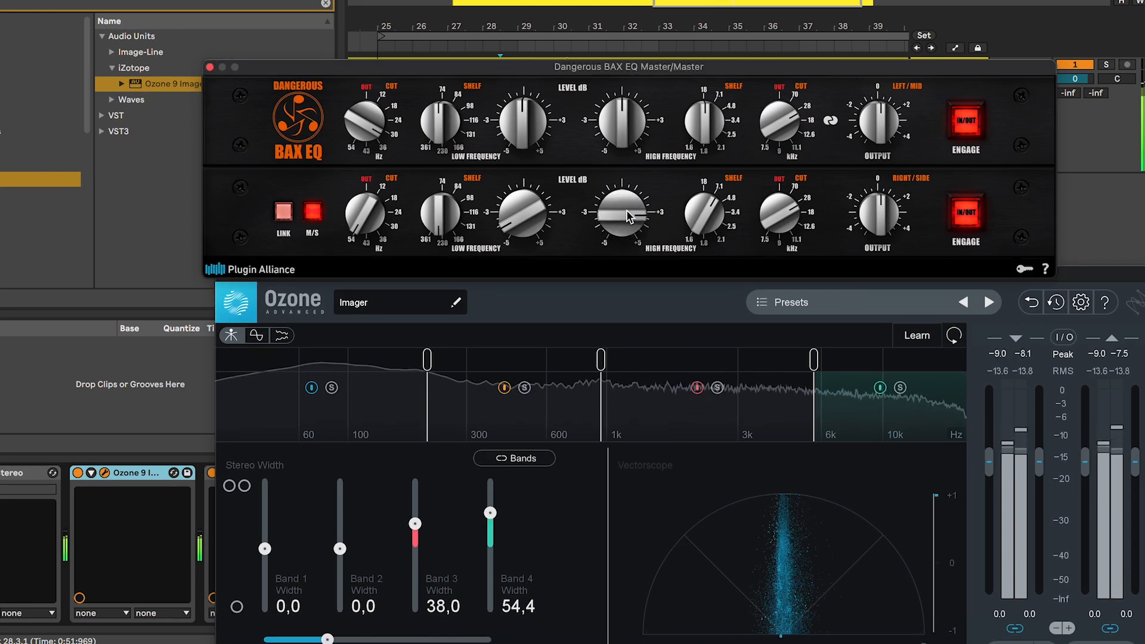
Close the BAX EQ window and compare the mix with Ozone 9 Imager switched off and on during playback.
{"action": "left_click", "coordinate": [209, 67]}
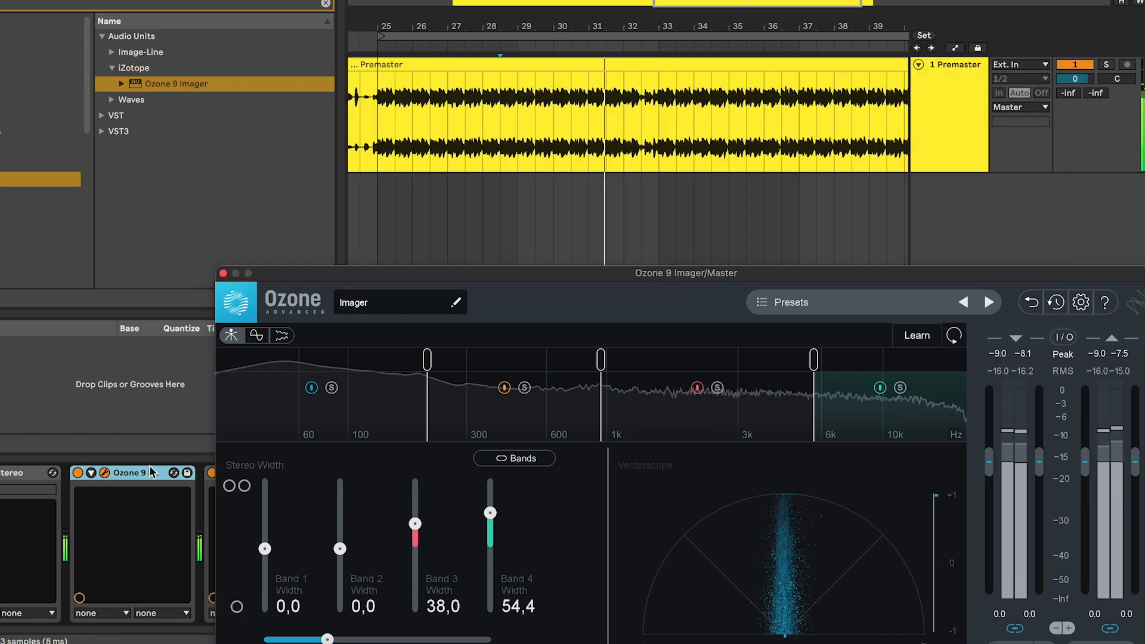
{"action": "left_click", "coordinate": [78, 474]}
{"action": "left_click", "coordinate": [78, 474]}
{"action": "left_click", "coordinate": [78, 474]}
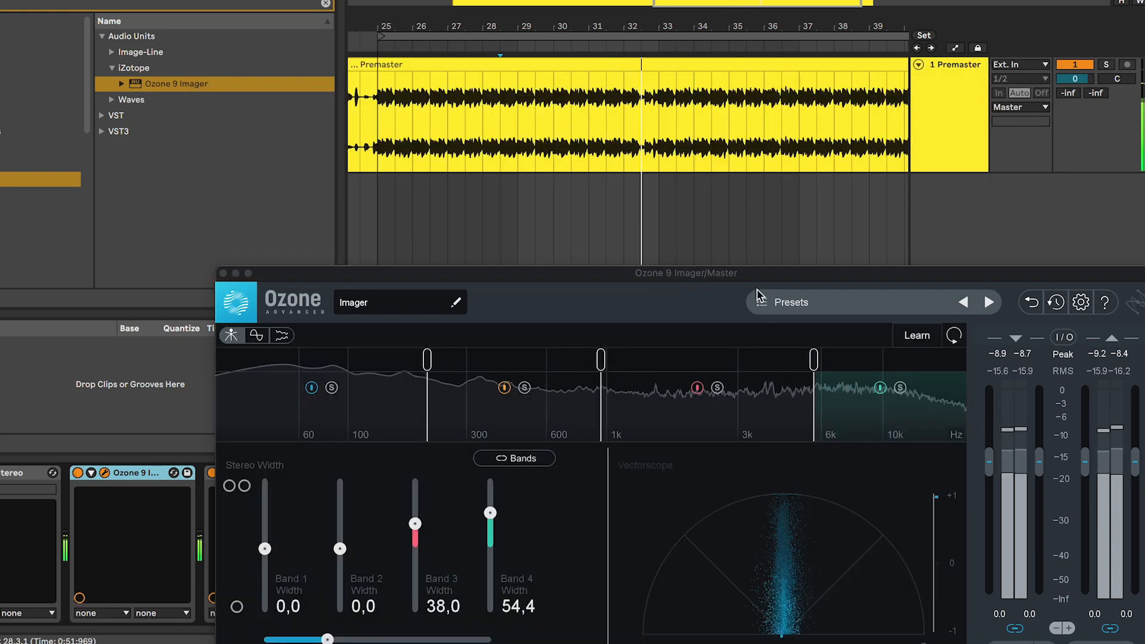
Try Ozone 9 Imager after the BAX EQ in the Master chain, return it in front, and briefly check the BAX EQ window.
{"action": "left_click_drag", "start_coordinate": [729, 271], "coordinate": [707, 92]}
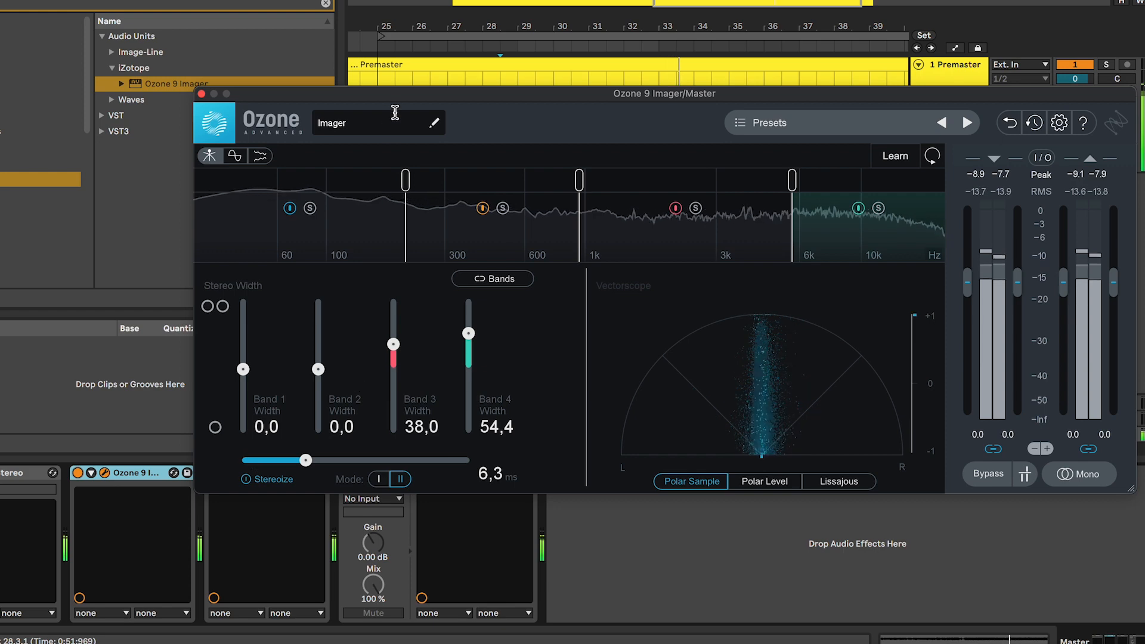
{"action": "left_click_drag", "start_coordinate": [415, 93], "coordinate": [338, 0]}
{"action": "left_click_drag", "start_coordinate": [148, 482], "coordinate": [349, 501]}
{"action": "left_click_drag", "start_coordinate": [281, 475], "coordinate": [149, 477]}
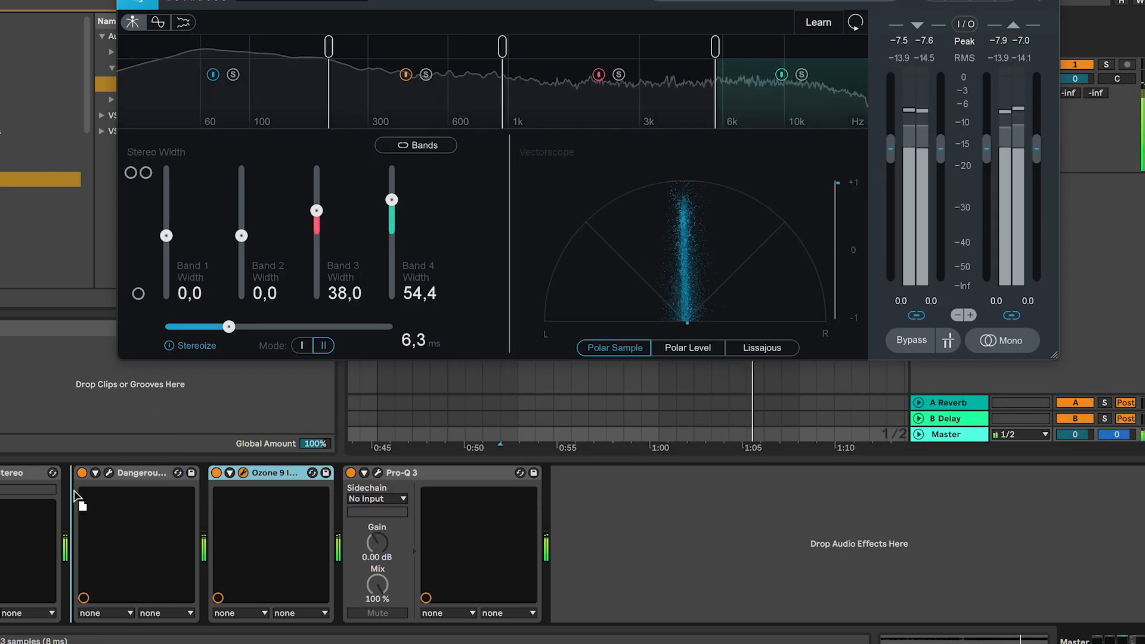
{"action": "left_click", "coordinate": [239, 474]}
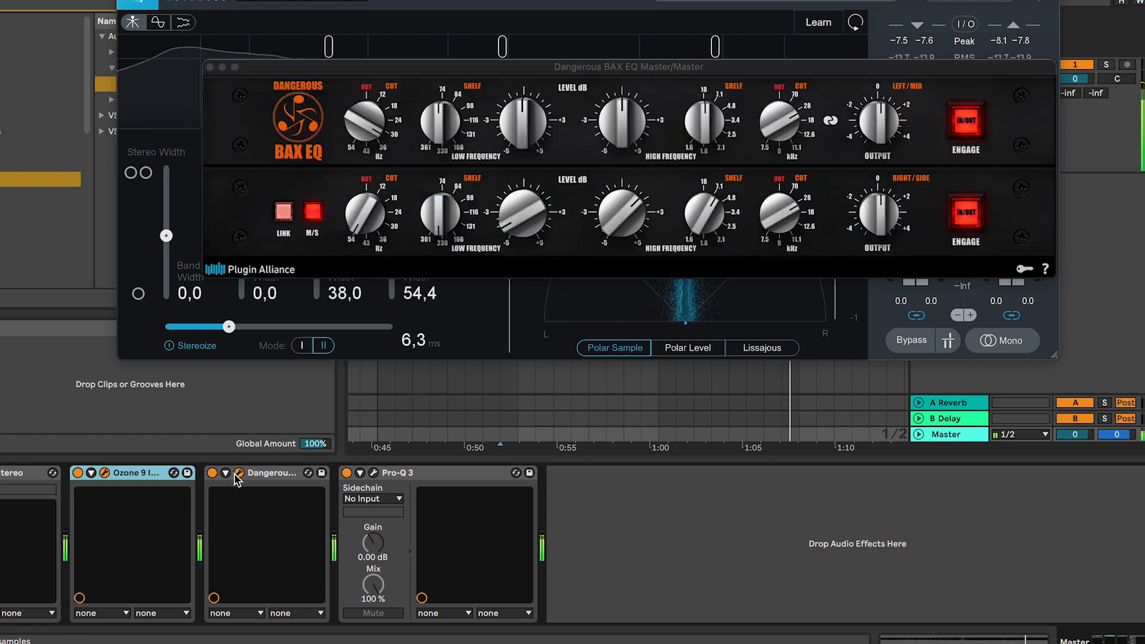
{"action": "left_click", "coordinate": [238, 473]}
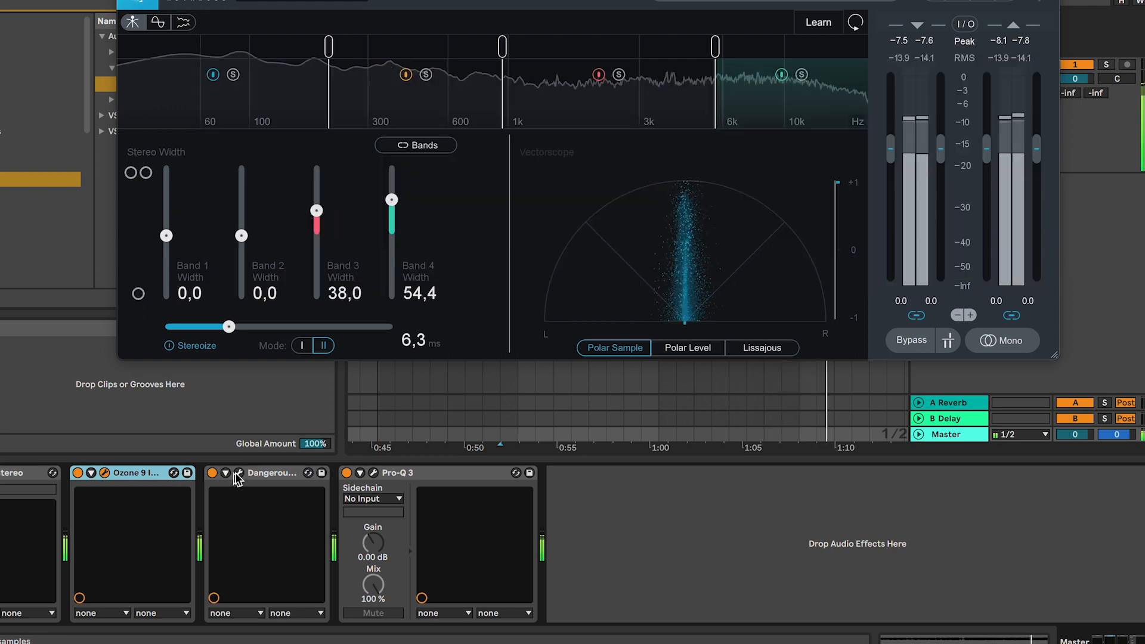
Set Band 1's stereo width to -100 while soloing it, solo Band 2 instead, and slightly raise the crossover between Bands 1 and 2.
{"action": "left_click", "coordinate": [233, 74]}
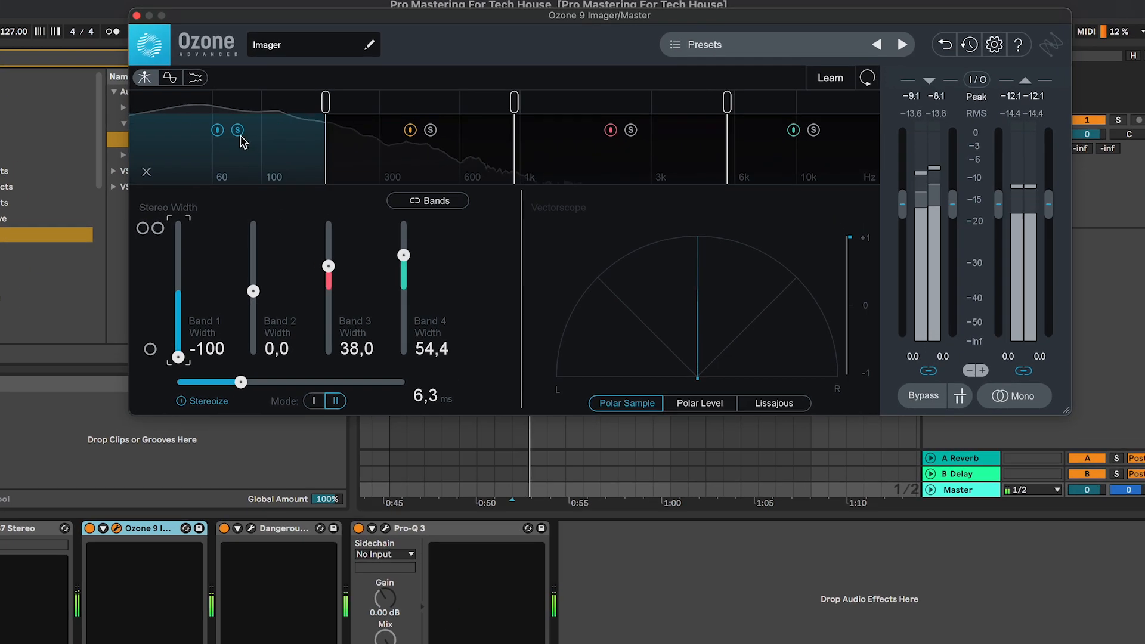
{"action": "left_click", "coordinate": [238, 130]}
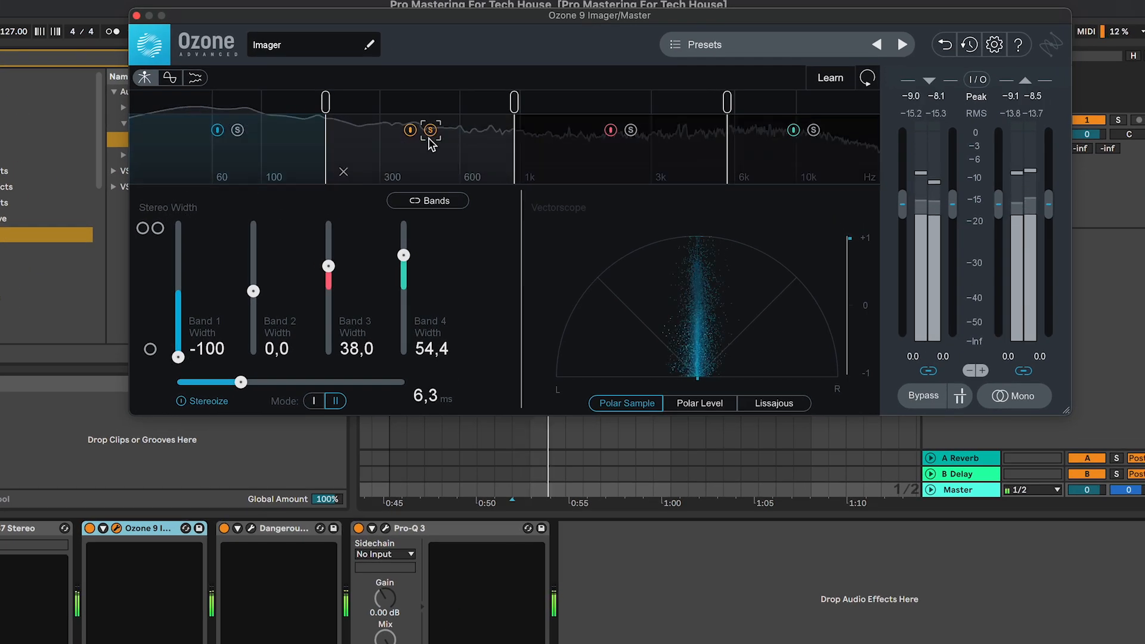
{"action": "left_click_drag", "start_coordinate": [327, 107], "coordinate": [336, 106]}
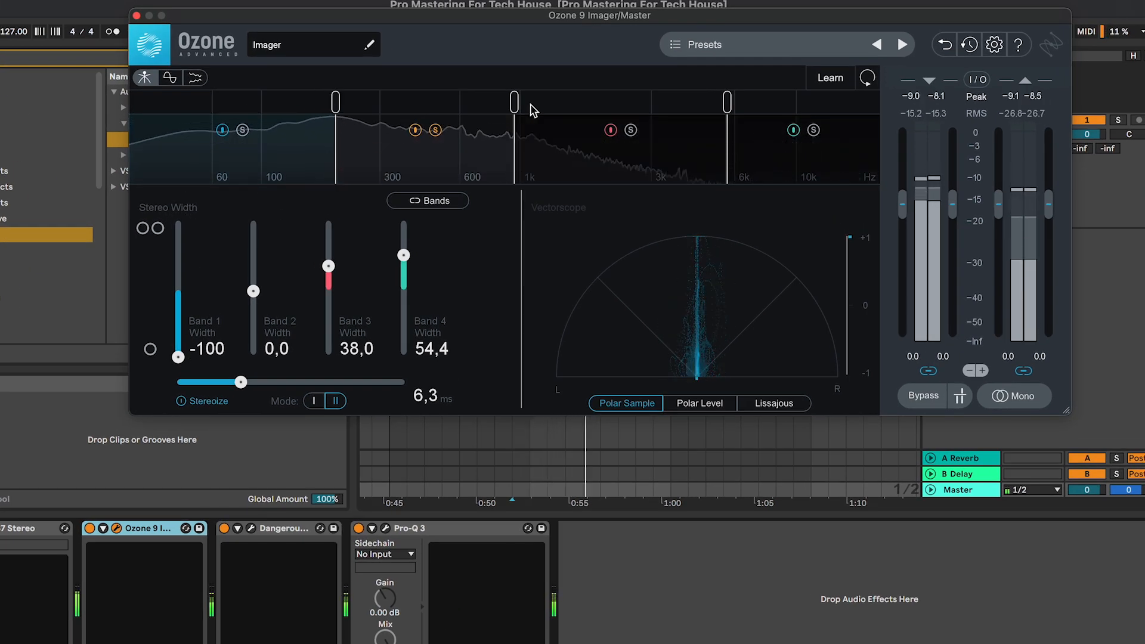
Raise the crossover between Bands 2 and 3 slightly, to about 1 kHz, and set Band 2's stereo width to 43.0.
{"action": "left_click_drag", "start_coordinate": [525, 106], "coordinate": [527, 104]}
{"action": "left_click", "coordinate": [483, 163]}
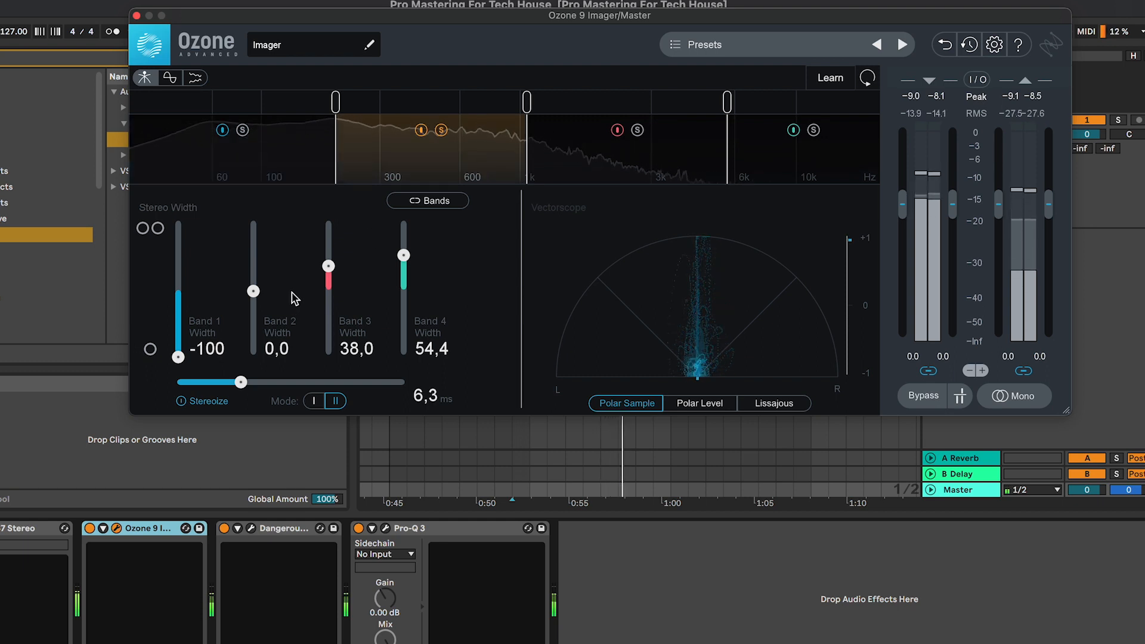
{"action": "left_click_drag", "start_coordinate": [254, 291], "coordinate": [262, 124]}
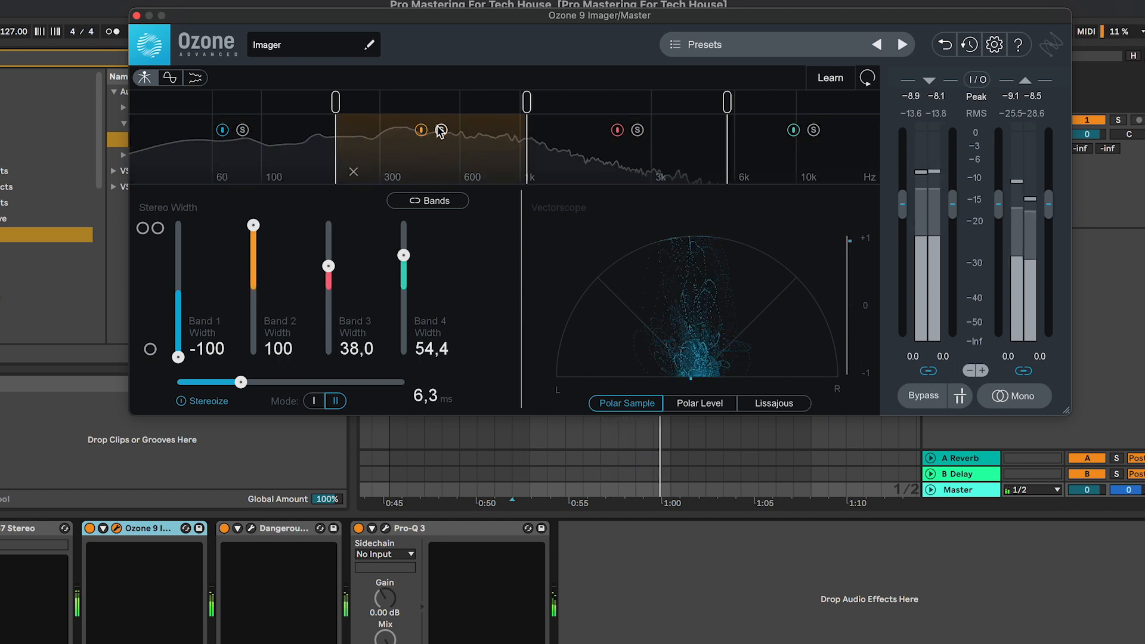
{"action": "left_click_drag", "start_coordinate": [254, 227], "coordinate": [253, 262]}
Set the crossover between Bands 1 and 2 to 209 Hz, stop playback, and fine-tune Band 2's width to 44.3 and Stereoize to 6.6 ms.
{"action": "left_click_drag", "start_coordinate": [335, 110], "coordinate": [338, 110]}
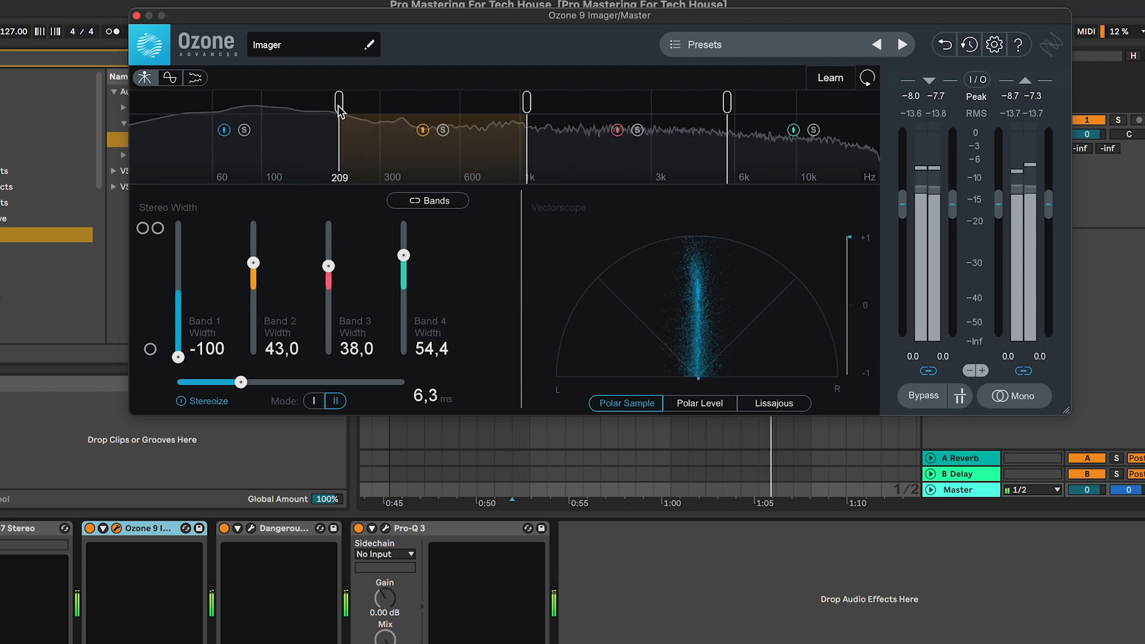
{"action": "key", "text": "space"}
{"action": "left_click_drag", "start_coordinate": [294, 248], "coordinate": [297, 248]}
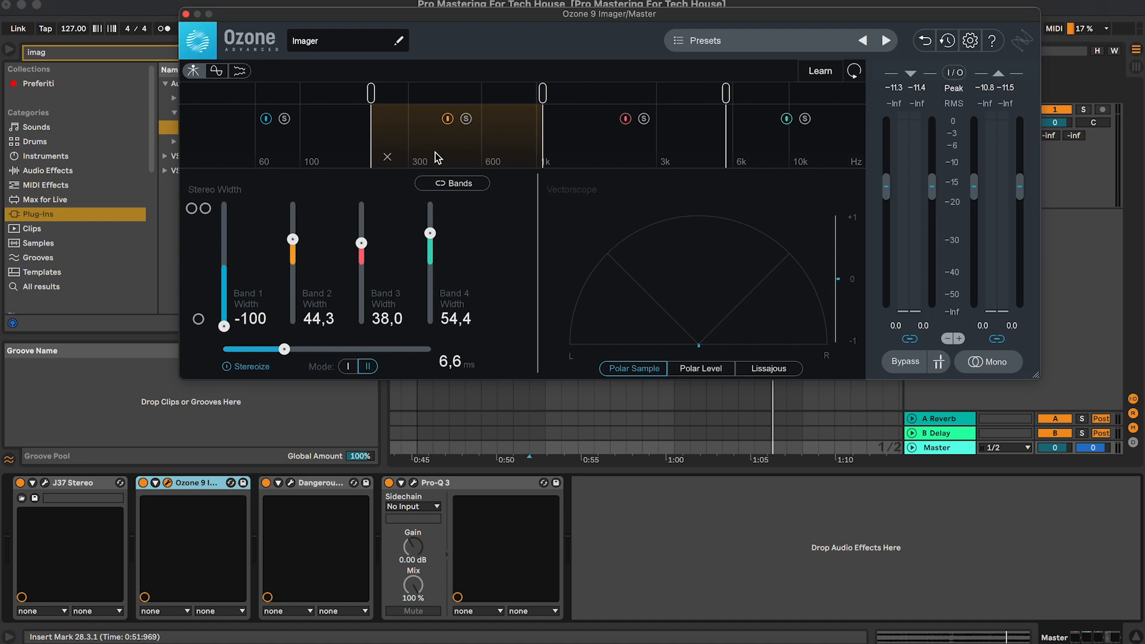
Resume playback and compare the widened mix with the Imager bypassed and active.
{"action": "left_click_drag", "start_coordinate": [581, 20], "coordinate": [587, 159]}
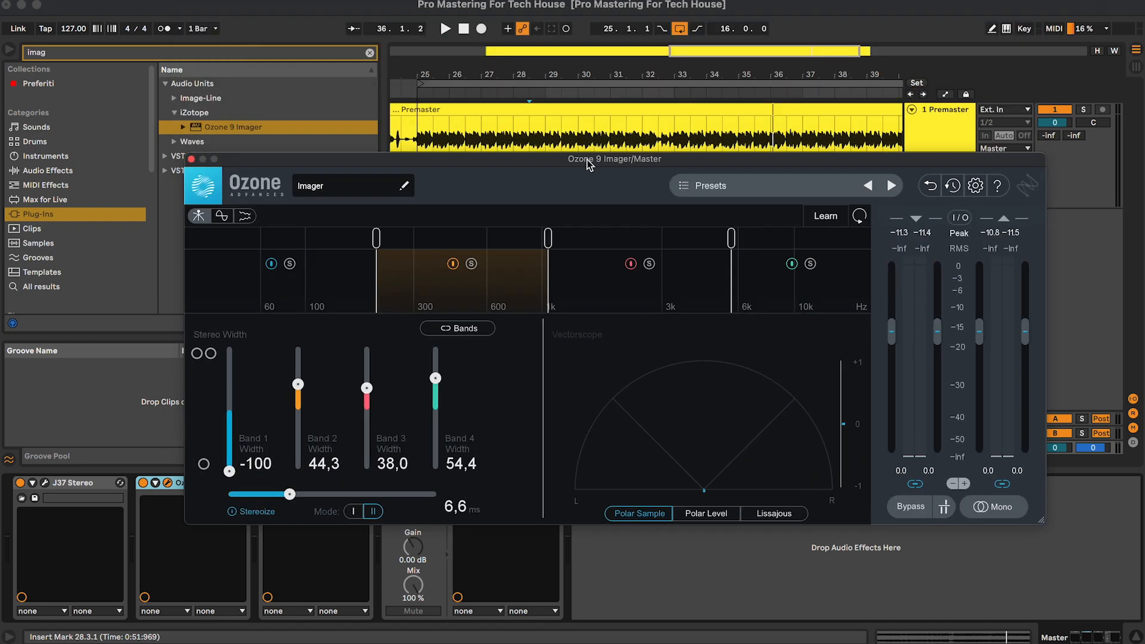
{"action": "key", "text": "space"}
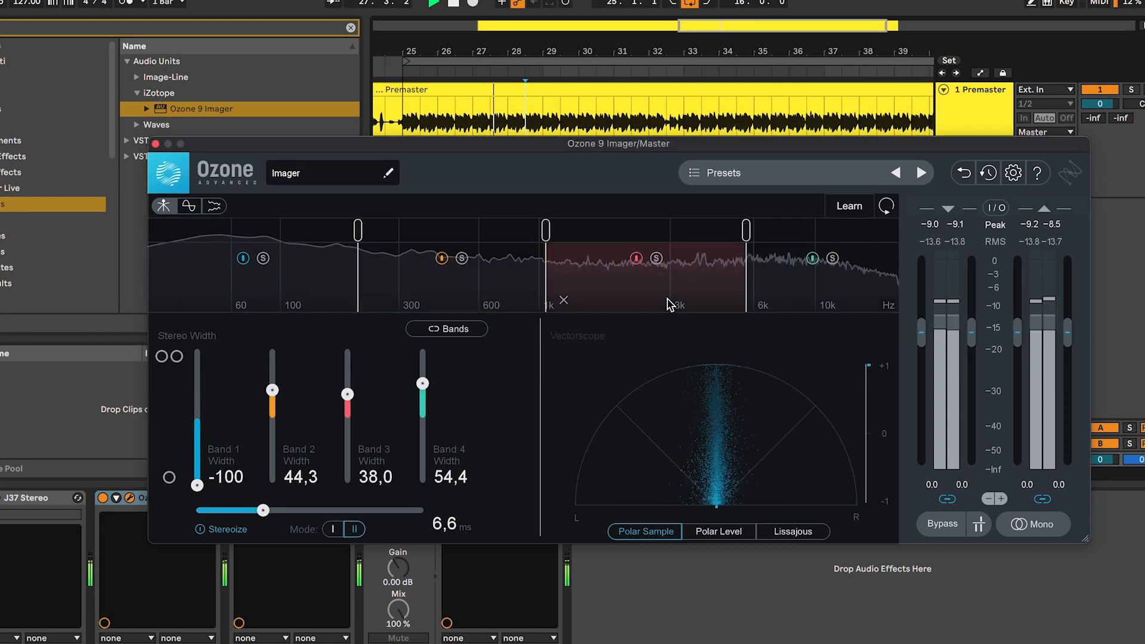
{"action": "left_click", "coordinate": [948, 524]}
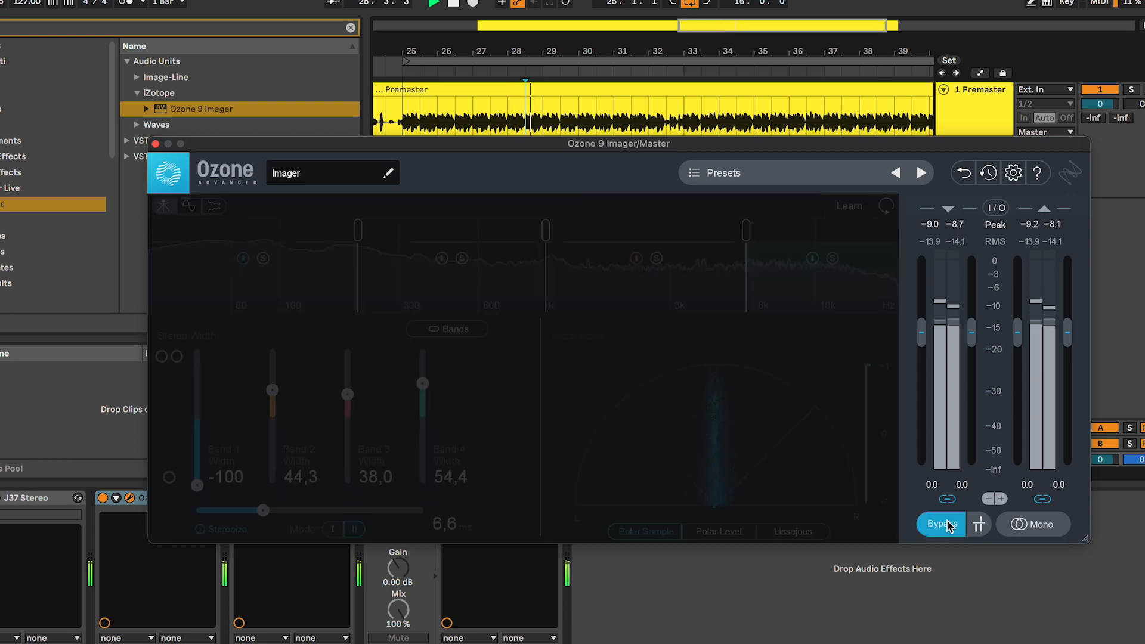
{"action": "left_click", "coordinate": [948, 525]}
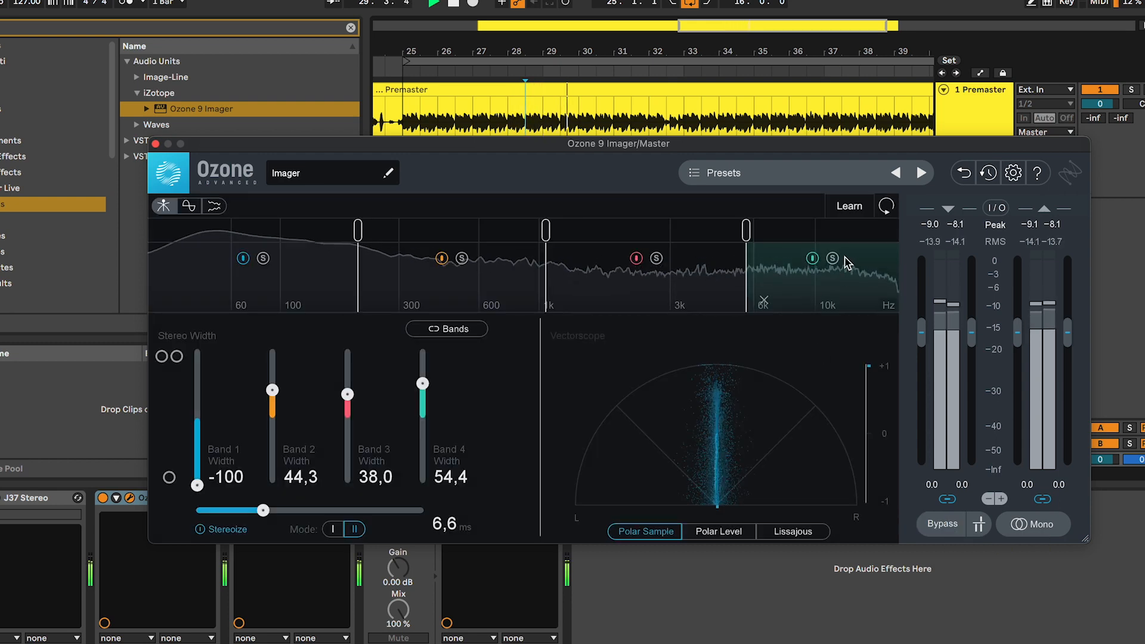
Slightly lower the two upper crossovers and set the stereo widths of Band 4 to 65.8 and Band 3 to 50.6, soloing each band.
{"action": "left_click_drag", "start_coordinate": [747, 233], "coordinate": [744, 233]}
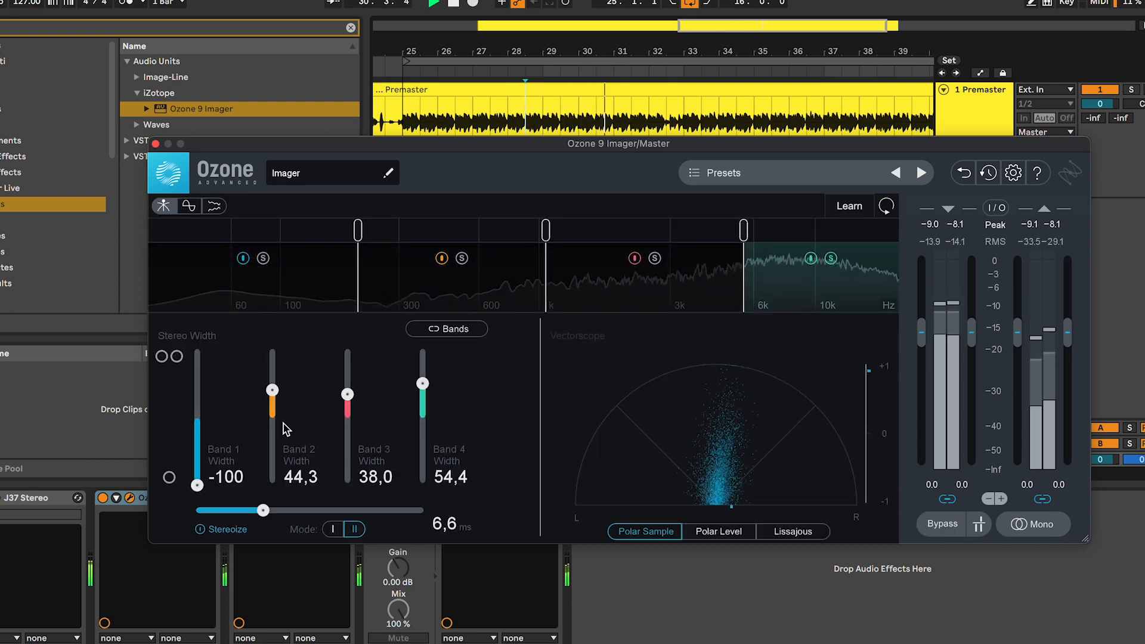
{"action": "left_click", "coordinate": [831, 259]}
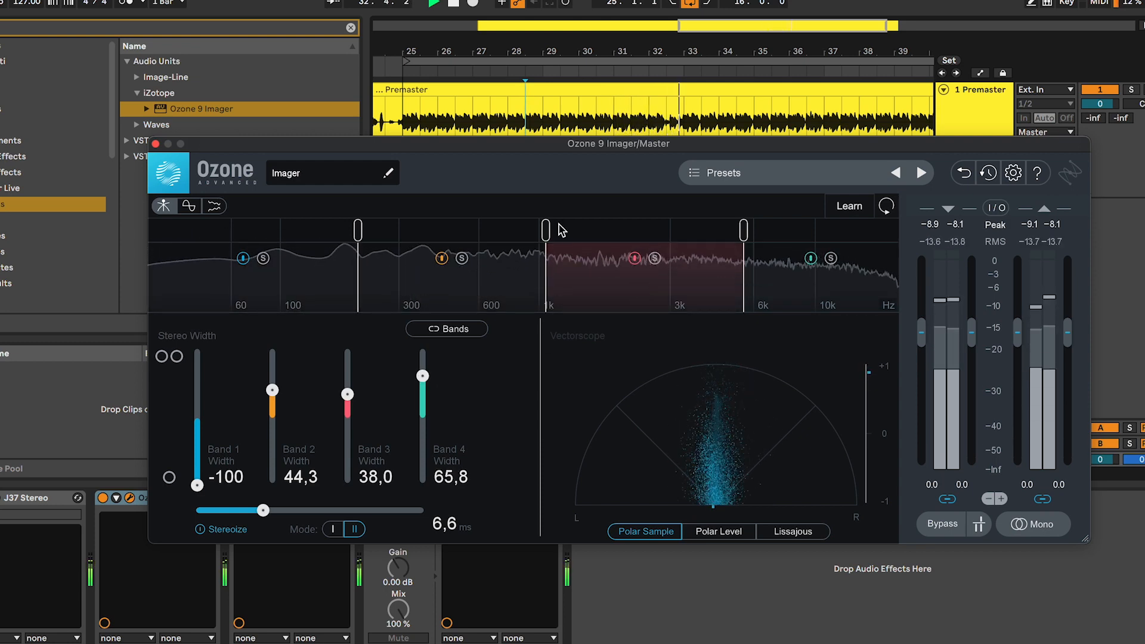
{"action": "left_click_drag", "start_coordinate": [546, 229], "coordinate": [538, 228]}
{"action": "left_click", "coordinate": [651, 258]}
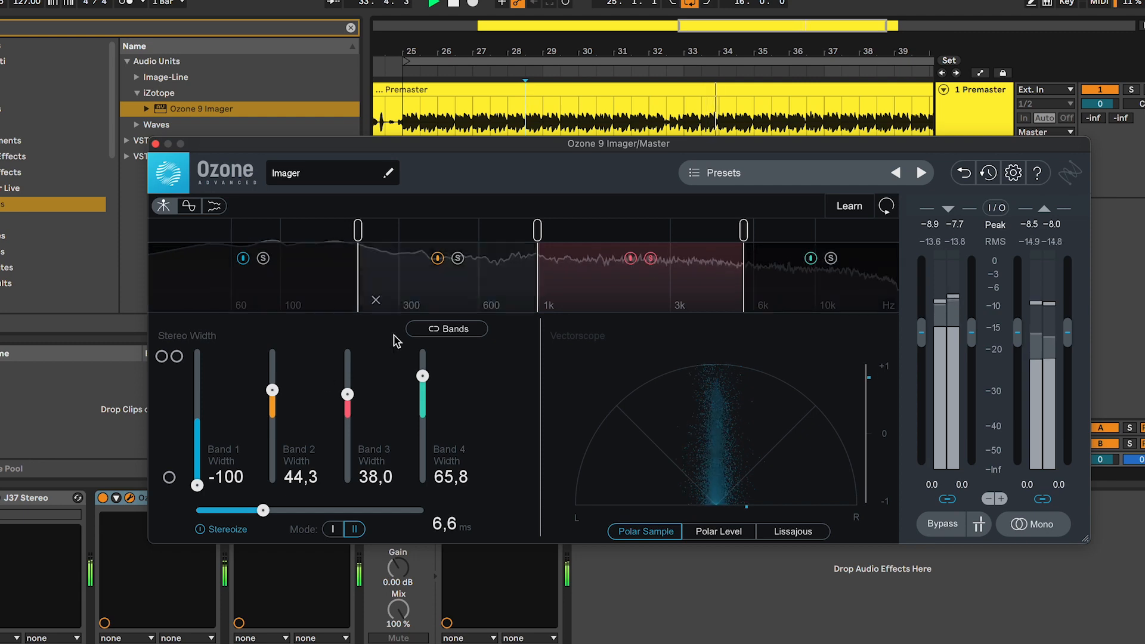
{"action": "left_click", "coordinate": [651, 258]}
Try Ozone 9 Imager at the end of the Master chain and return it between J37 and the BAX EQ.
{"action": "left_click_drag", "start_coordinate": [662, 144], "coordinate": [659, 0]}
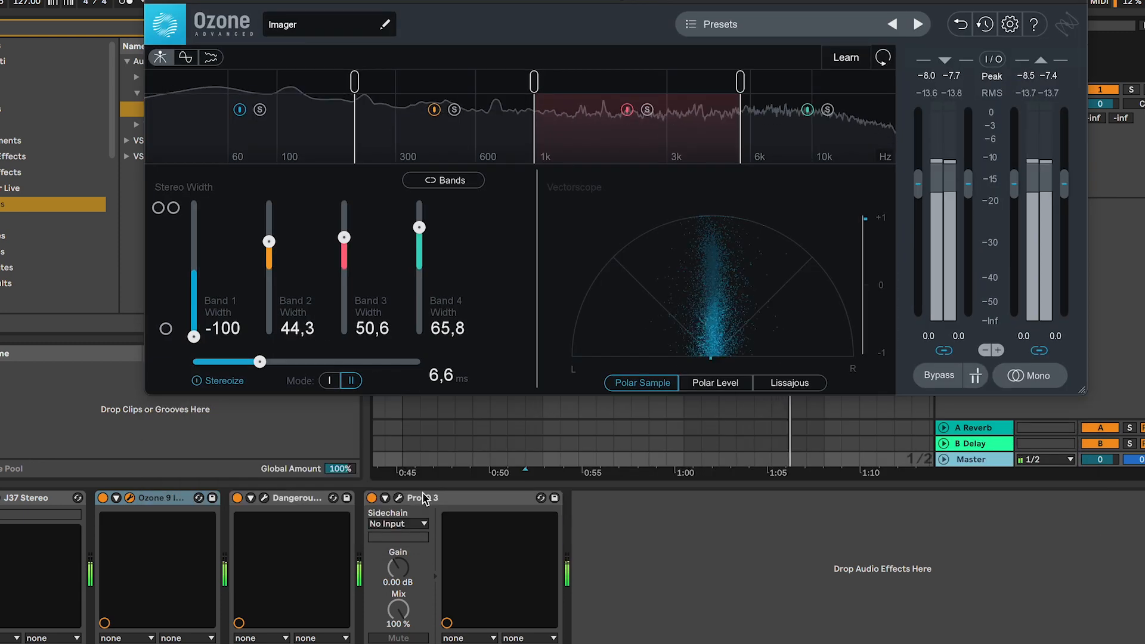
{"action": "left_click_drag", "start_coordinate": [176, 503], "coordinate": [578, 537]}
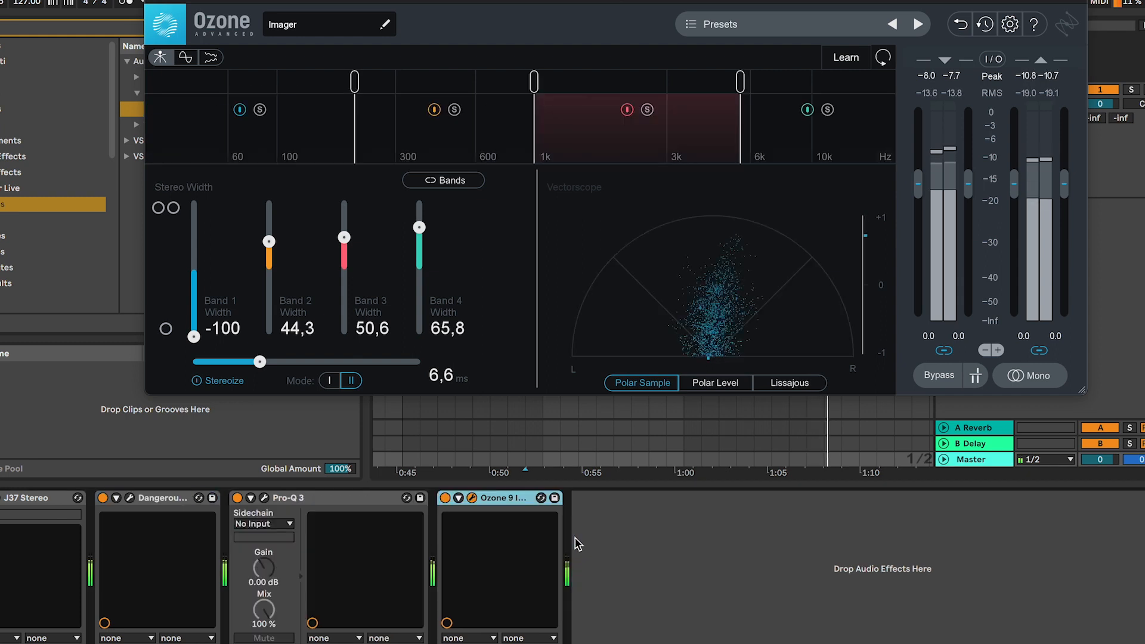
{"action": "mouse_move", "coordinate": [500, 496]}
{"action": "left_mouse_down"}
{"action": "mouse_move", "coordinate": [162, 523]}
{"action": "mouse_move", "coordinate": [132, 514]}
{"action": "left_mouse_up"}
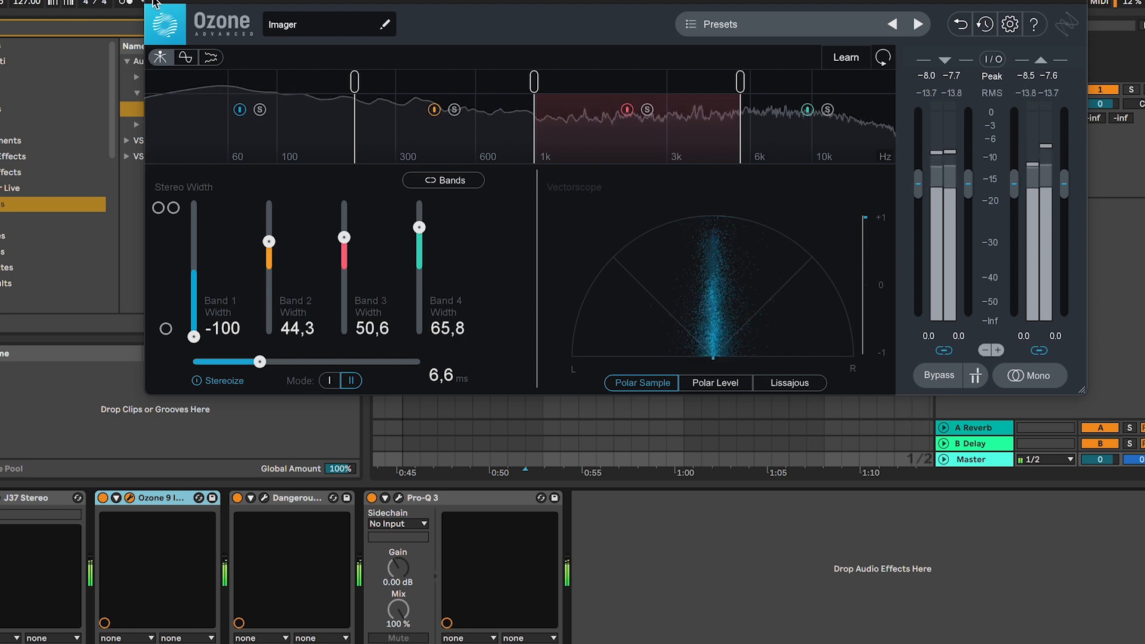
Stop playback, close the Imager window, and review the Dangerous BAX EQ settings before closing its window.
{"action": "left_click", "coordinate": [153, 1]}
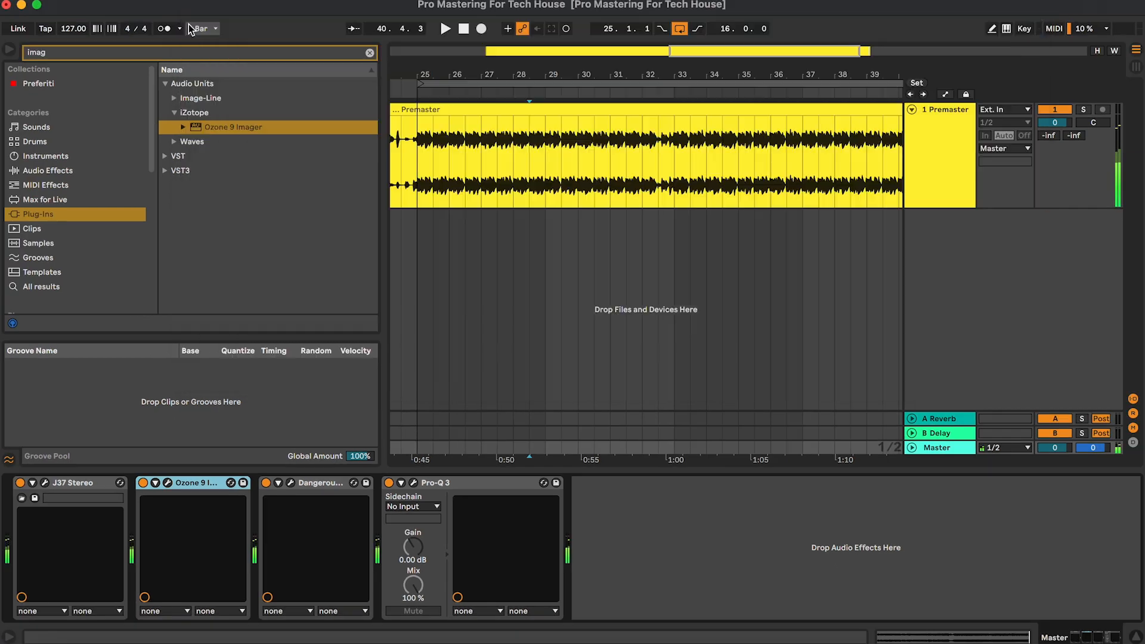
{"action": "left_click", "coordinate": [290, 483]}
{"action": "left_click_drag", "start_coordinate": [632, 105], "coordinate": [643, 136]}
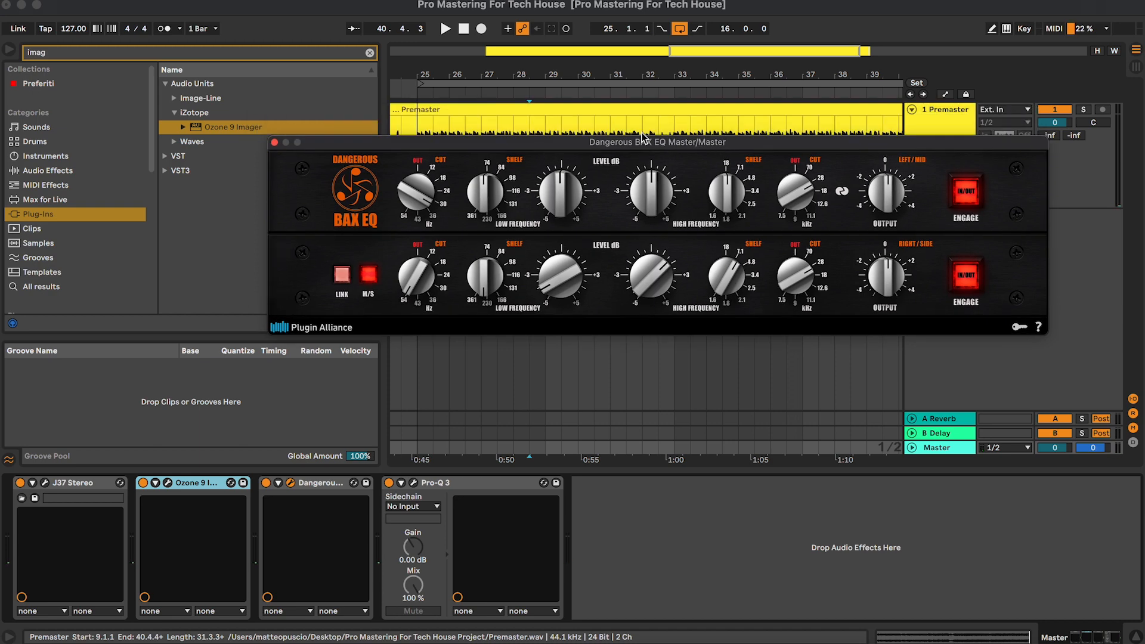
{"action": "left_click", "coordinate": [273, 142]}
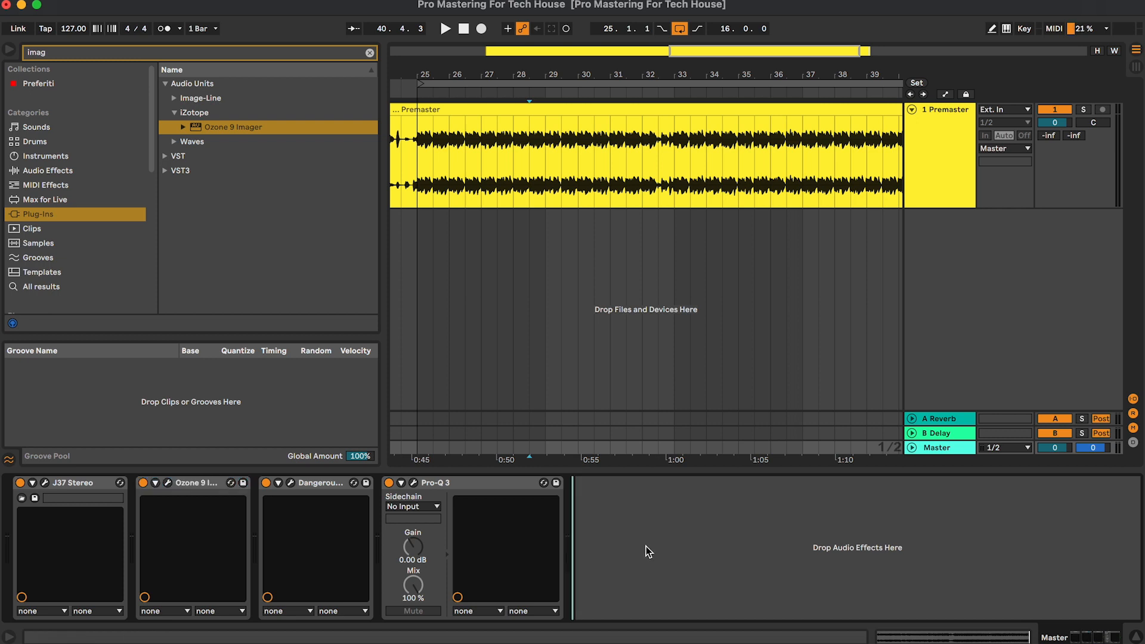
Search the plug-ins for "dyn" and load Leapwing Audio's DynOne at the end of the Master chain.
{"action": "left_click", "coordinate": [242, 53]}
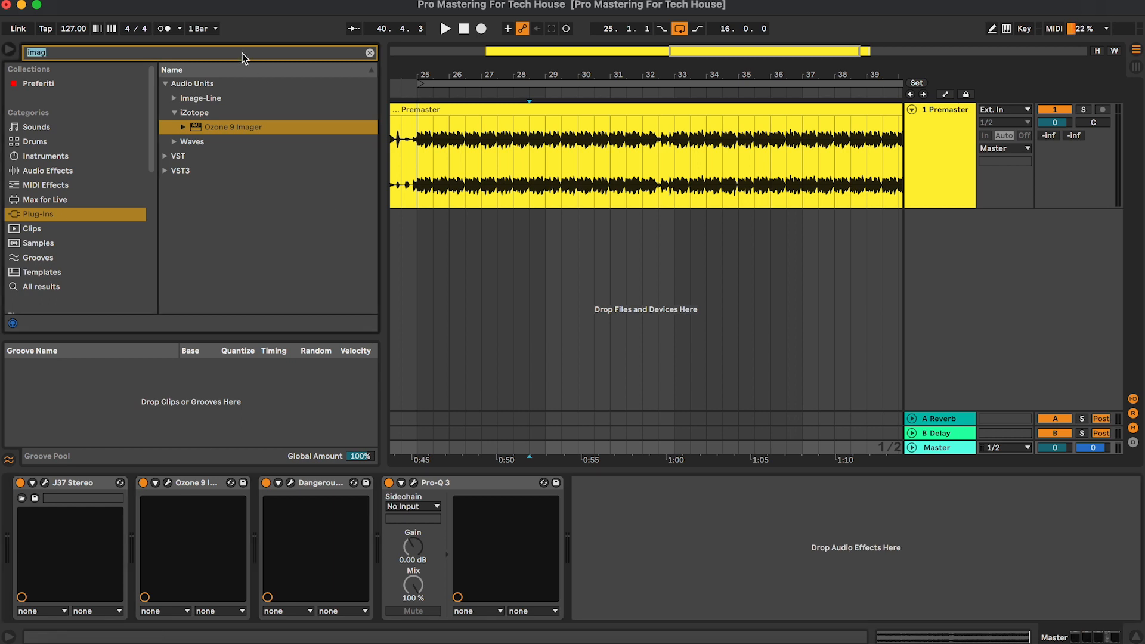
{"action": "type", "text": "dyn"}
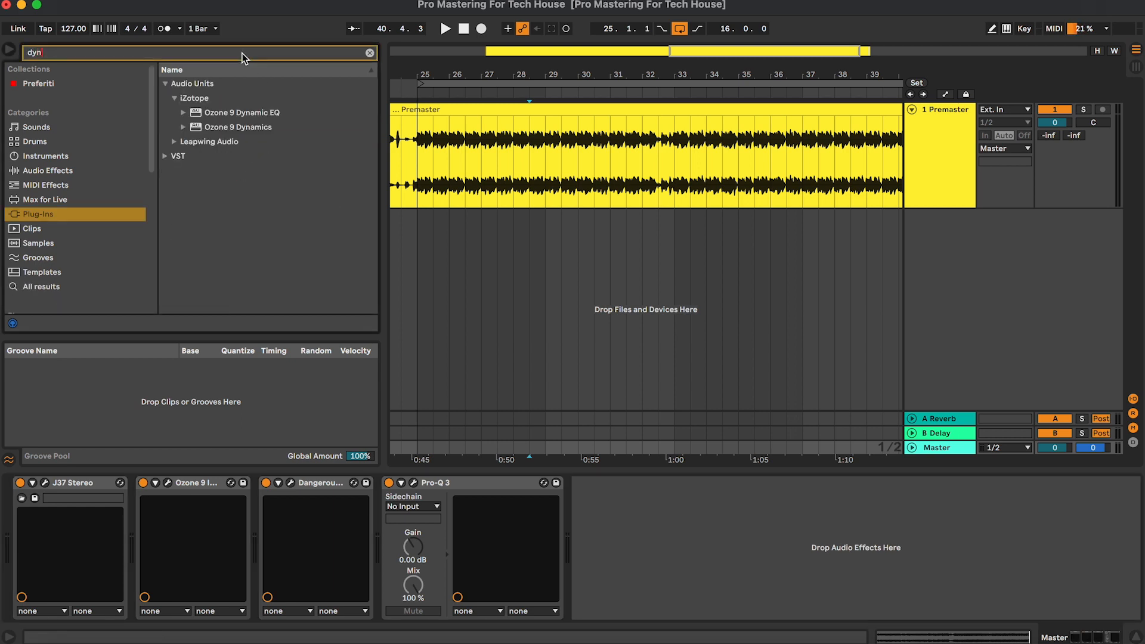
{"action": "left_click", "coordinate": [237, 142]}
{"action": "double_click", "coordinate": [240, 127]}
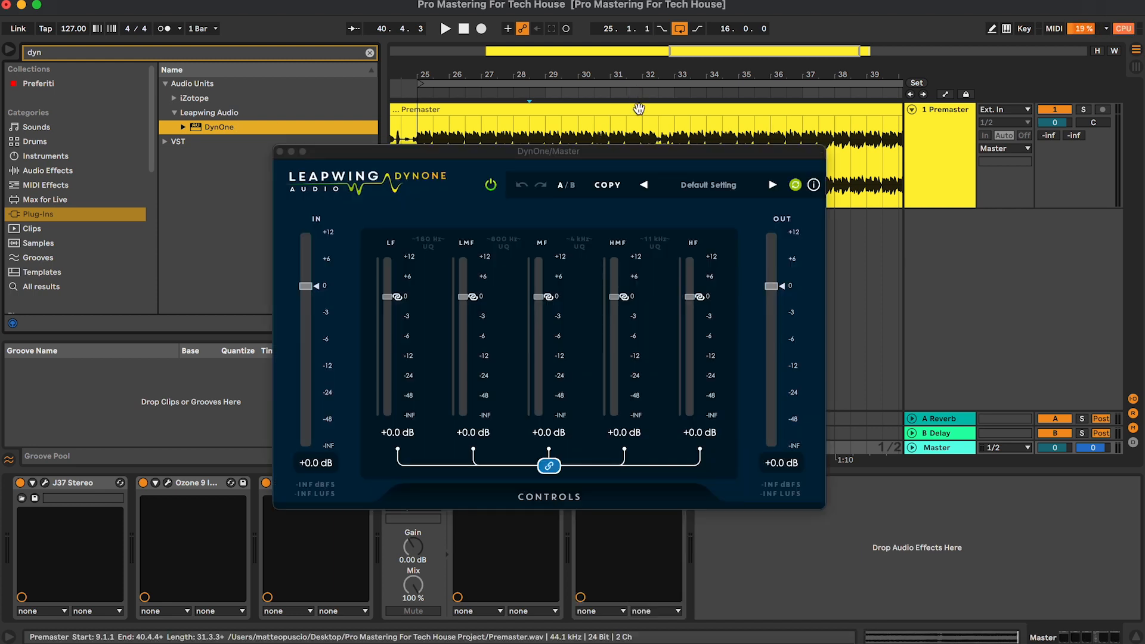
Expand DynOne's controls, unlink the five bands, and look through the HF, HMF, MF and LF band settings.
{"action": "left_click", "coordinate": [593, 395]}
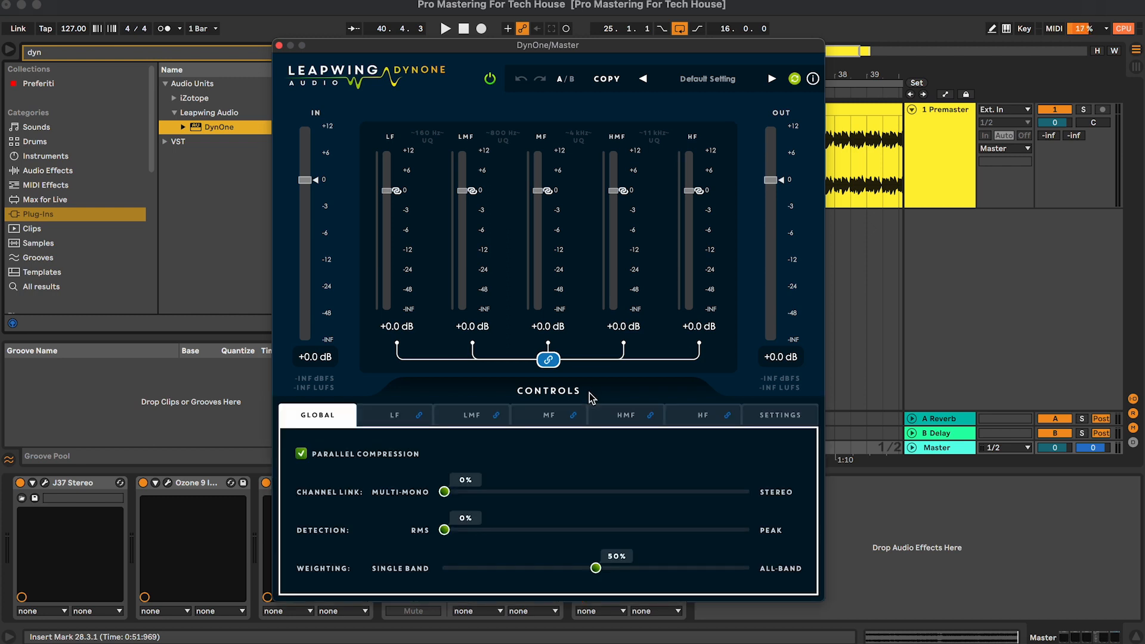
{"action": "left_click", "coordinate": [549, 361]}
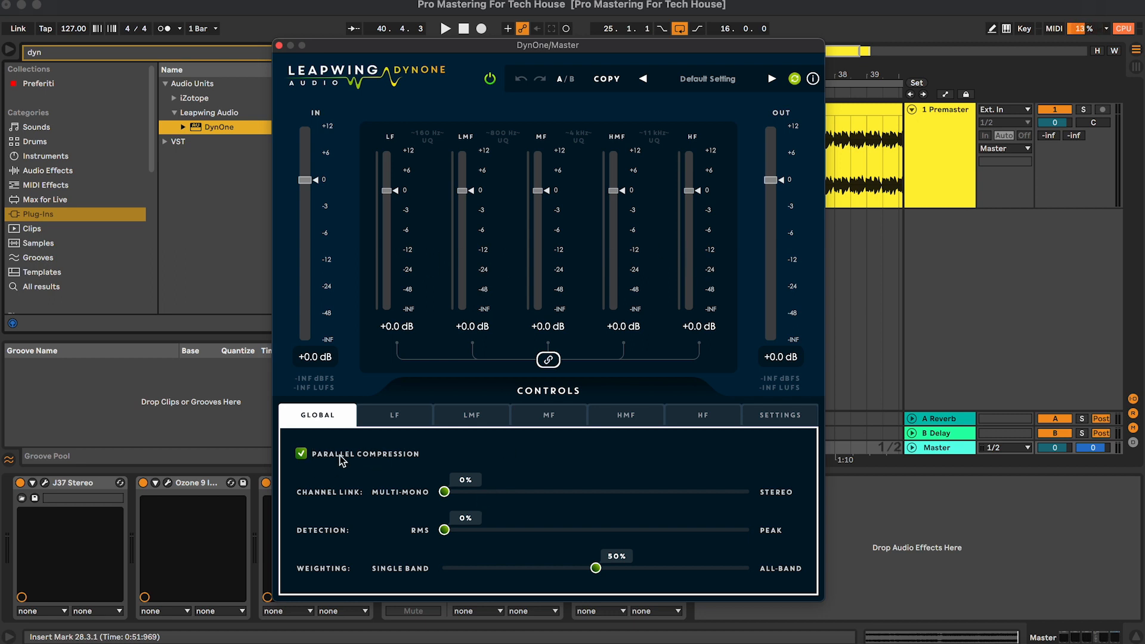
{"action": "left_click", "coordinate": [728, 416]}
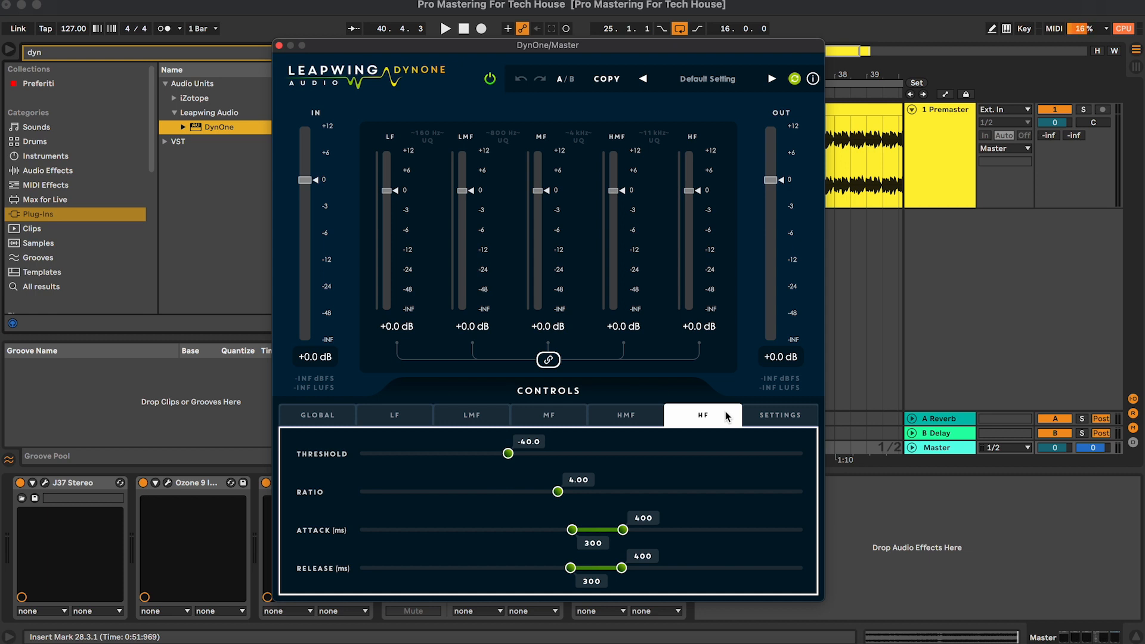
{"action": "left_click", "coordinate": [647, 418]}
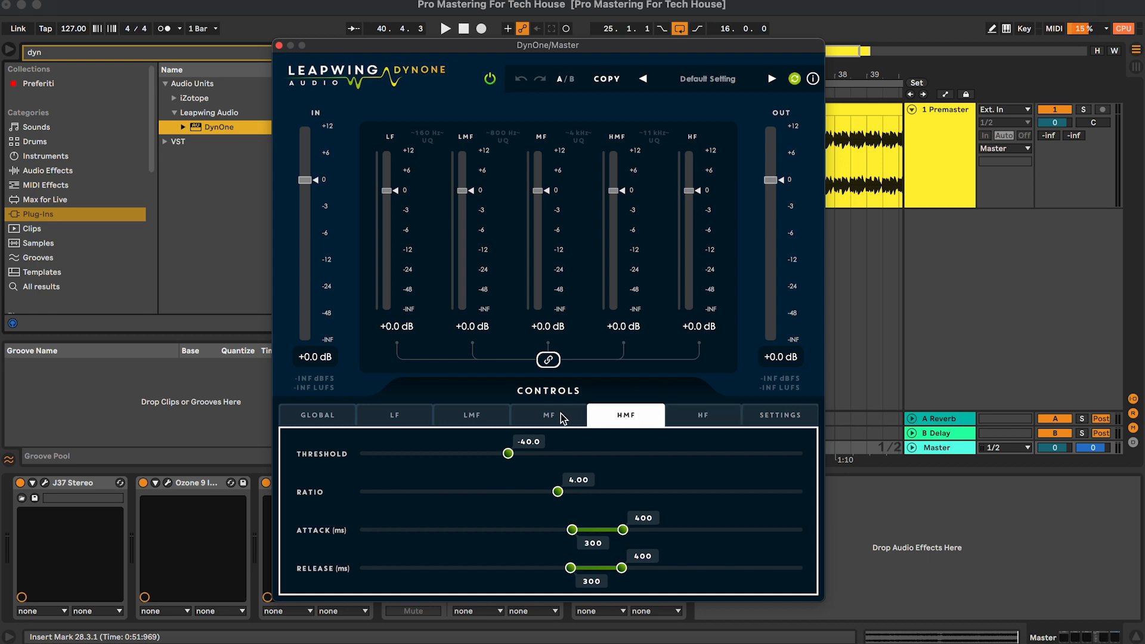
{"action": "left_click", "coordinate": [562, 418]}
{"action": "left_click", "coordinate": [399, 419]}
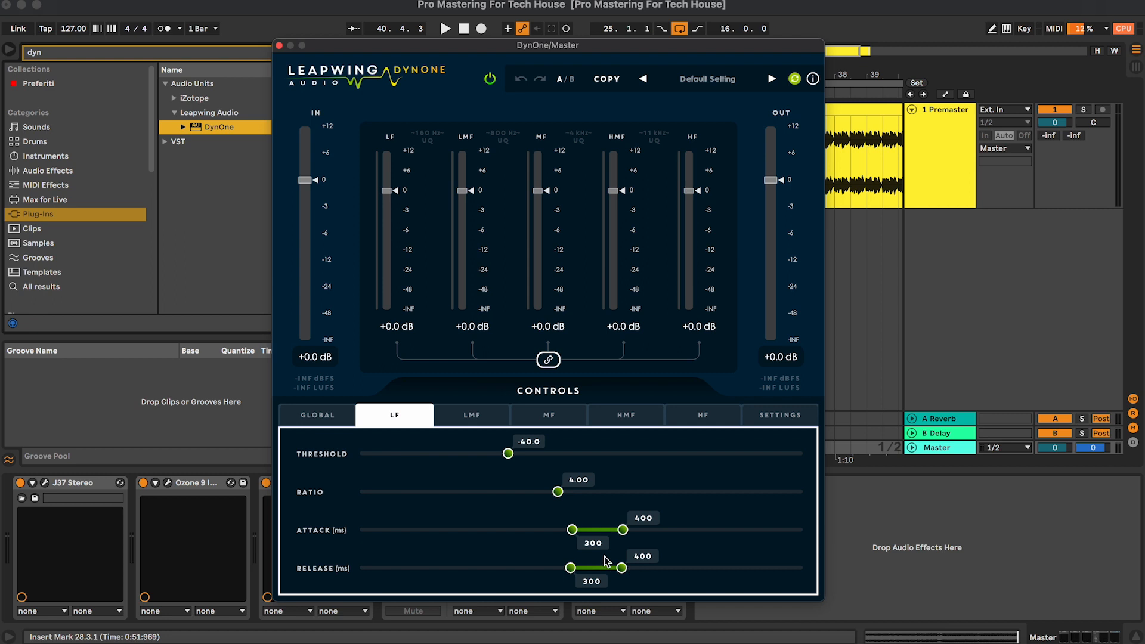
Set the HF band's attack range to 21–107 ms and its release range to 80–172 ms.
{"action": "left_click", "coordinate": [704, 420]}
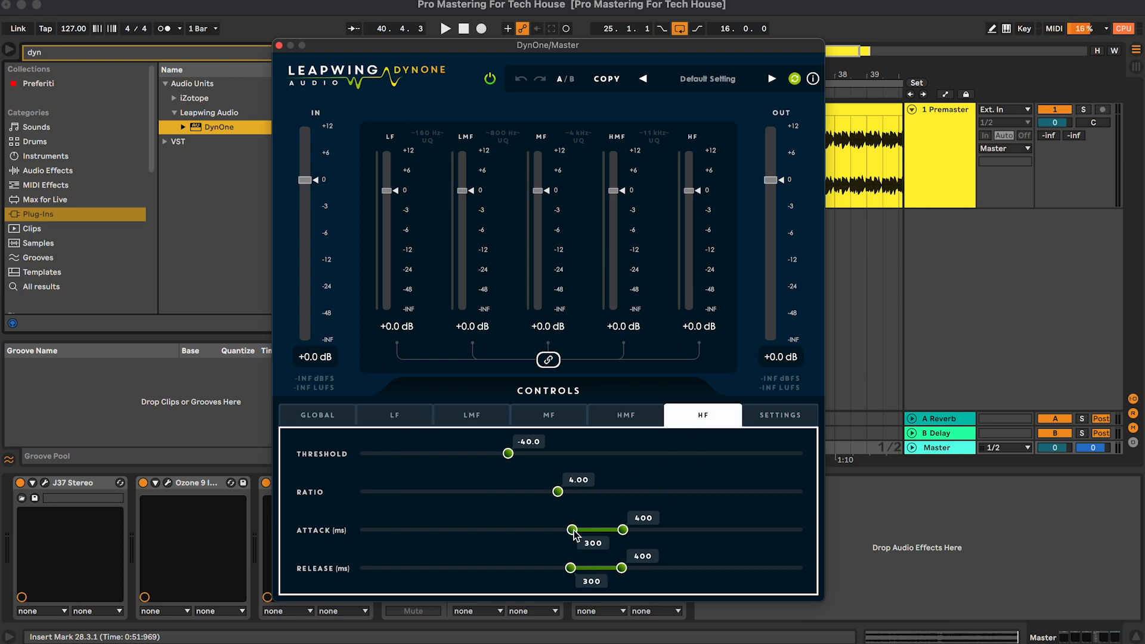
{"action": "left_click_drag", "start_coordinate": [572, 530], "coordinate": [408, 530]}
{"action": "left_click_drag", "start_coordinate": [616, 533], "coordinate": [480, 531]}
{"action": "left_click_drag", "start_coordinate": [571, 568], "coordinate": [463, 569]}
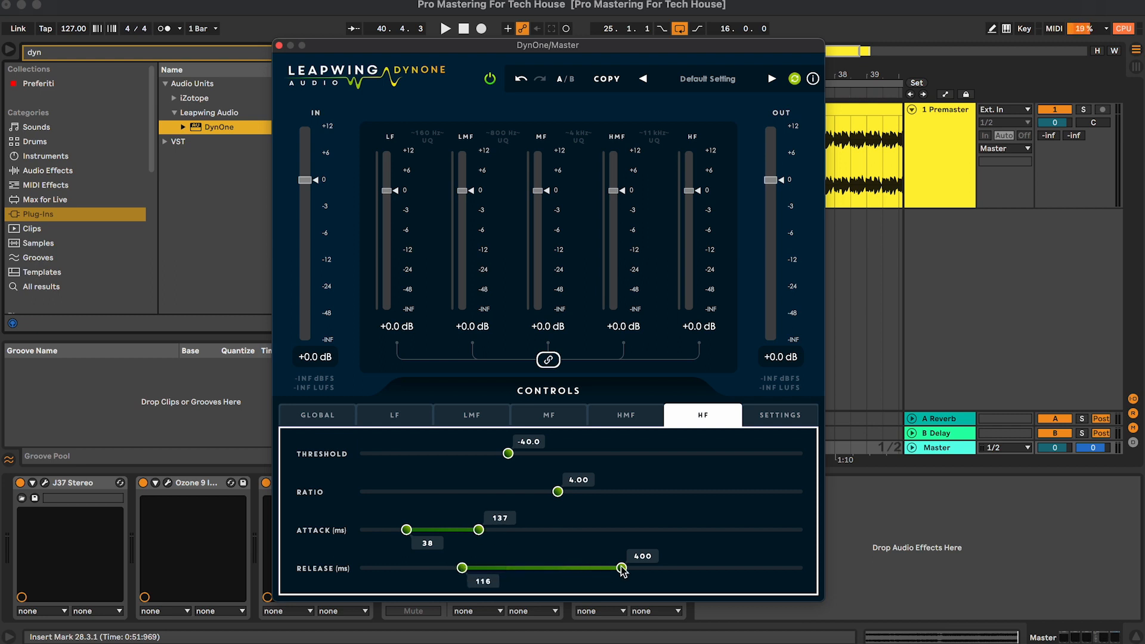
{"action": "left_click_drag", "start_coordinate": [622, 569], "coordinate": [541, 569]}
{"action": "left_click_drag", "start_coordinate": [463, 568], "coordinate": [455, 568]}
{"action": "left_click_drag", "start_coordinate": [405, 531], "coordinate": [390, 530]}
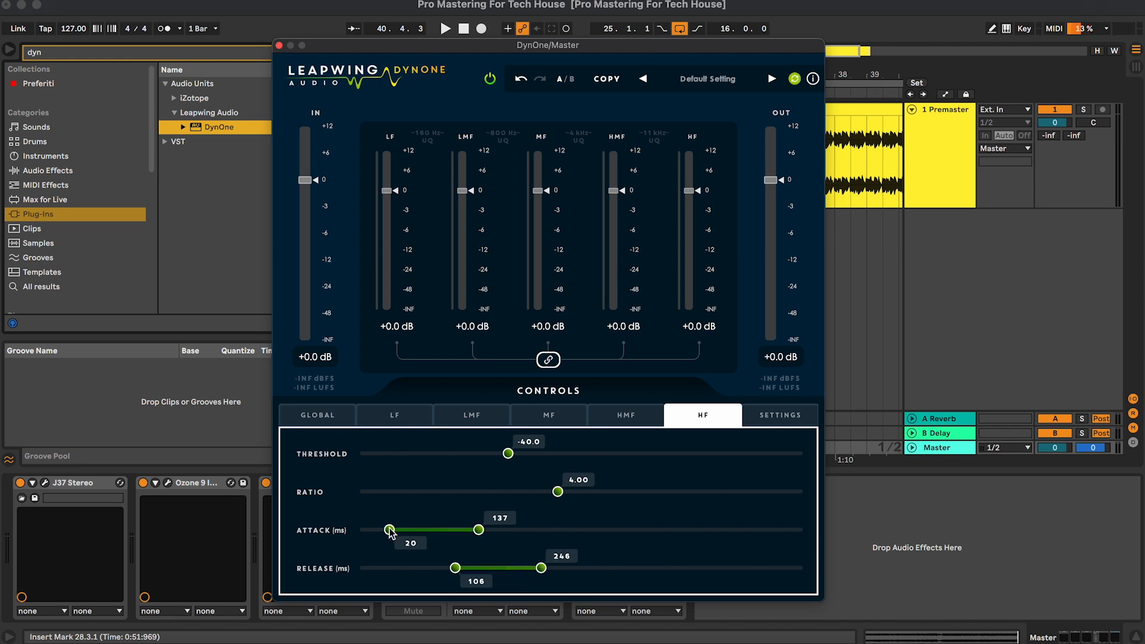
{"action": "left_click_drag", "start_coordinate": [478, 530], "coordinate": [459, 530]}
{"action": "left_click_drag", "start_coordinate": [455, 568], "coordinate": [437, 568]}
{"action": "left_click_drag", "start_coordinate": [542, 569], "coordinate": [498, 568]}
Set the HMF band's attack range to 70–188 ms and its release range to 146–276 ms.
{"action": "left_click", "coordinate": [625, 414]}
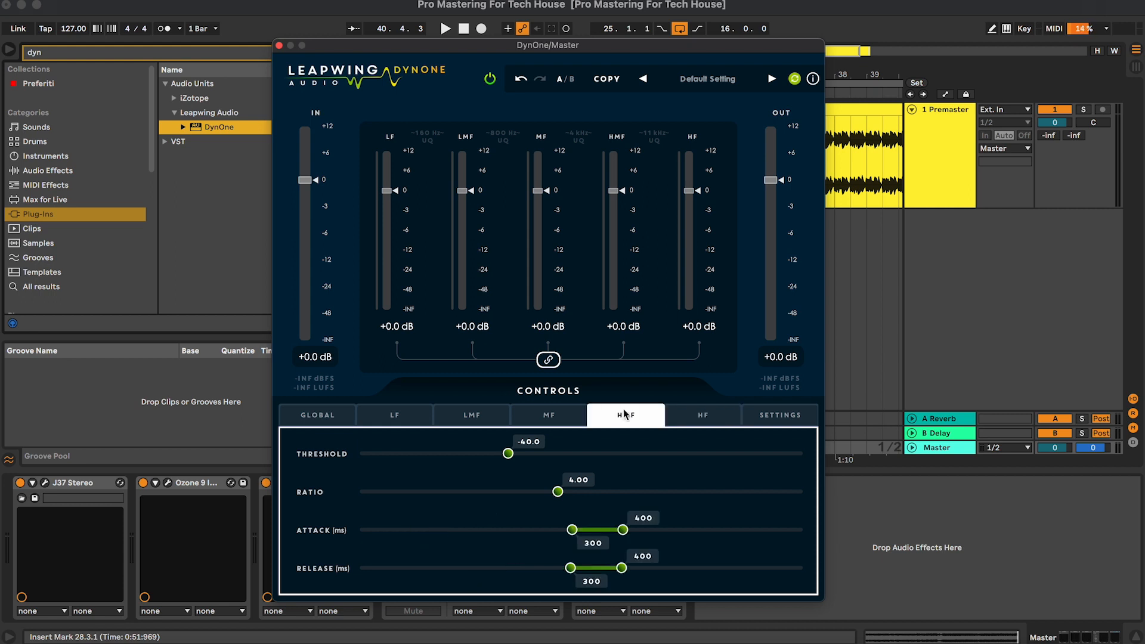
{"action": "left_click_drag", "start_coordinate": [572, 530], "coordinate": [433, 530]}
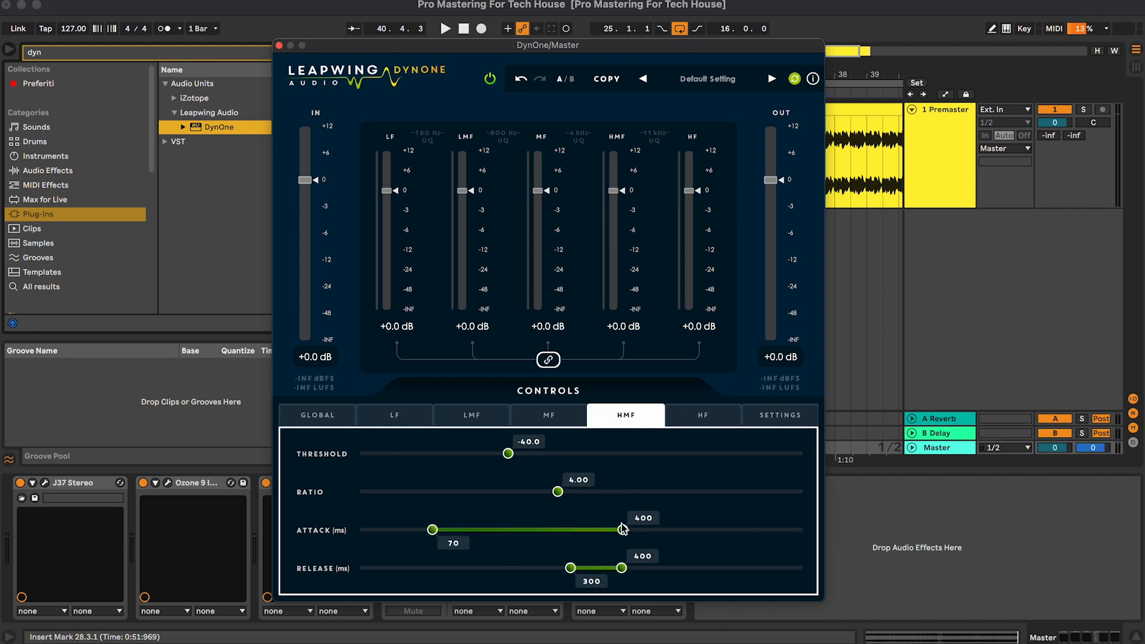
{"action": "left_click_drag", "start_coordinate": [622, 530], "coordinate": [510, 529]}
{"action": "left_click_drag", "start_coordinate": [571, 568], "coordinate": [483, 568]}
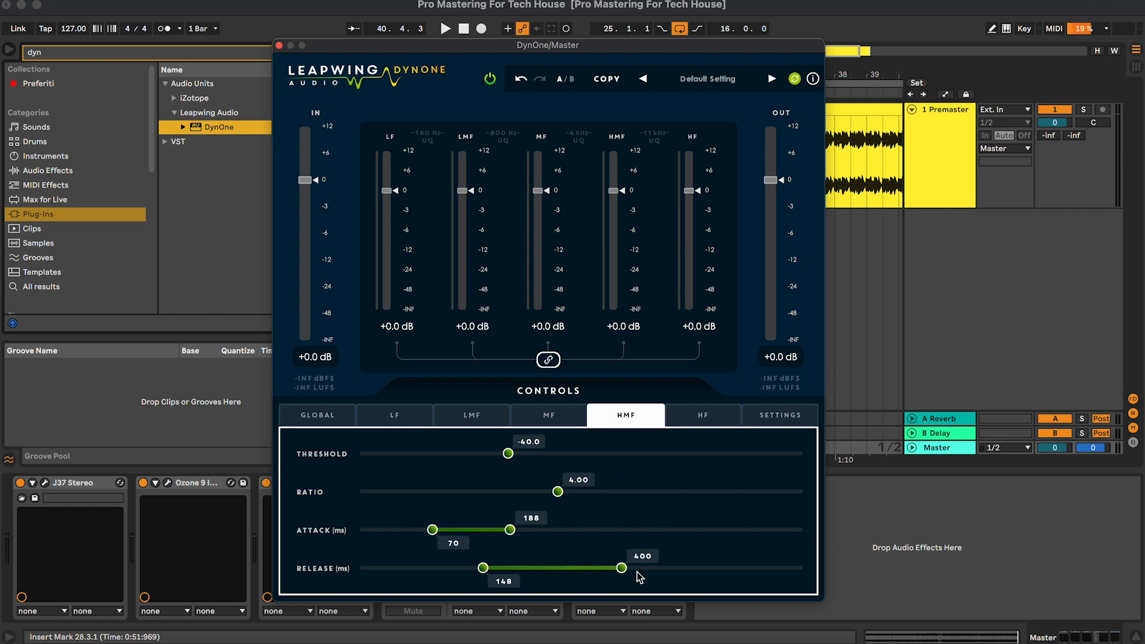
{"action": "left_click_drag", "start_coordinate": [621, 568], "coordinate": [558, 567]}
{"action": "left_click_drag", "start_coordinate": [484, 568], "coordinate": [482, 568]}
Set the MF band's attack range to 148–288 ms and its release range to 217–376 ms.
{"action": "left_click", "coordinate": [548, 416]}
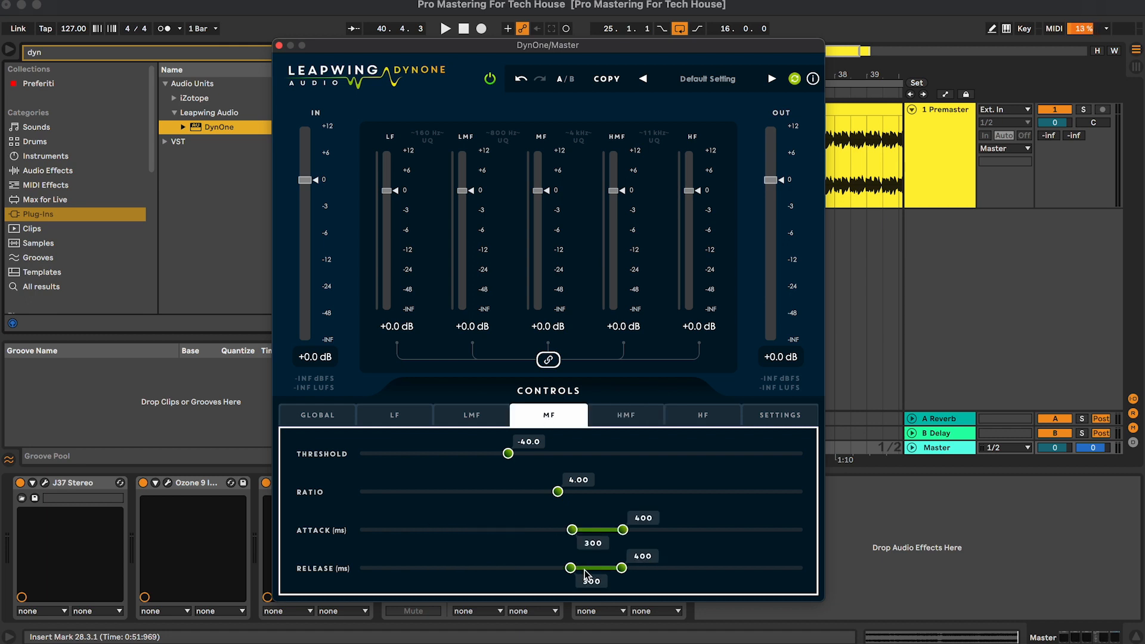
{"action": "left_click_drag", "start_coordinate": [573, 530], "coordinate": [485, 530]}
{"action": "left_click_drag", "start_coordinate": [619, 529], "coordinate": [524, 567]}
{"action": "left_click_drag", "start_coordinate": [621, 568], "coordinate": [609, 568]}
Set the LMF band's attack range to 250–422 ms and raise both release limits, with the upper one at 531 ms.
{"action": "left_click", "coordinate": [471, 416]}
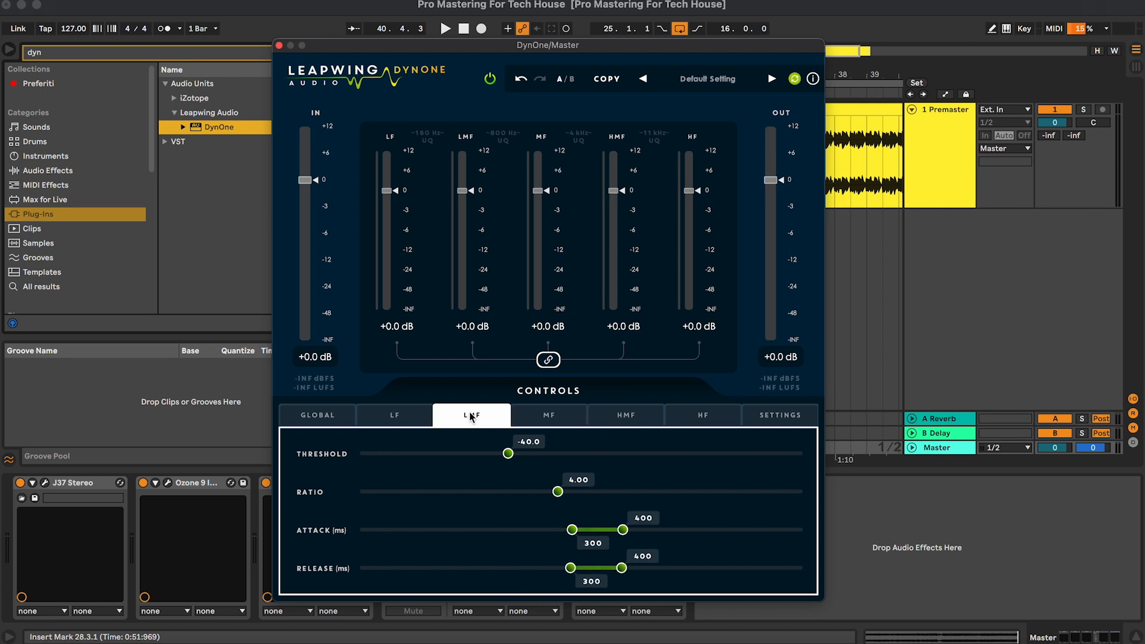
{"action": "left_click_drag", "start_coordinate": [573, 530], "coordinate": [545, 530]}
{"action": "left_click_drag", "start_coordinate": [623, 529], "coordinate": [633, 529]}
{"action": "left_click_drag", "start_coordinate": [622, 568], "coordinate": [668, 569]}
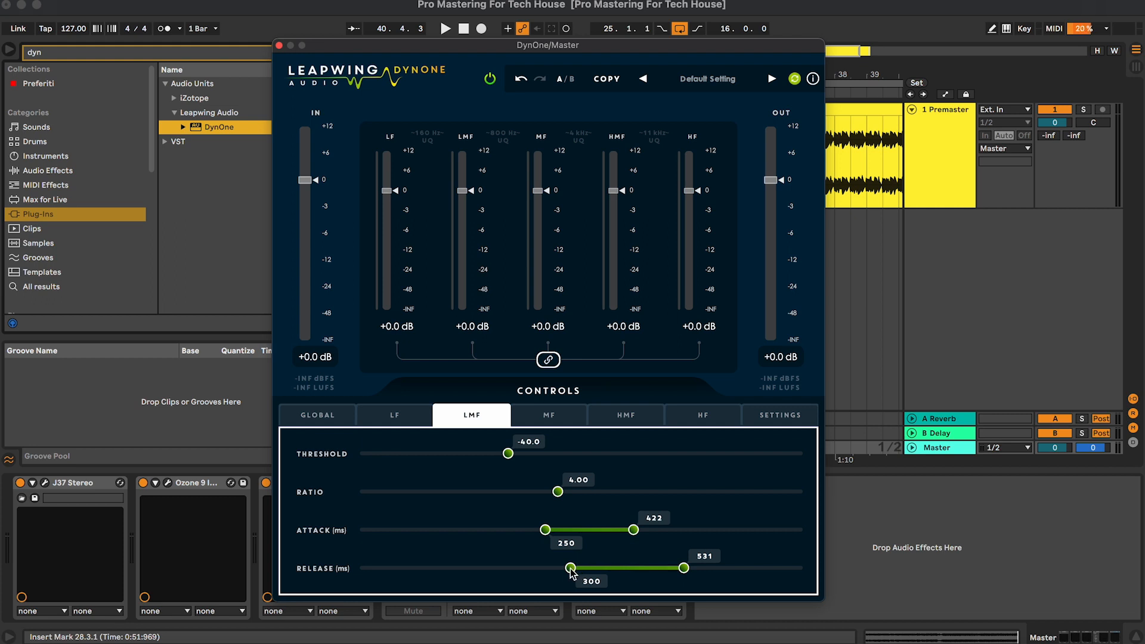
{"action": "left_click_drag", "start_coordinate": [571, 569], "coordinate": [602, 568]}
Set the LF band's attack range to 398–590 ms and its release range to 501–658 ms.
{"action": "left_click", "coordinate": [389, 416]}
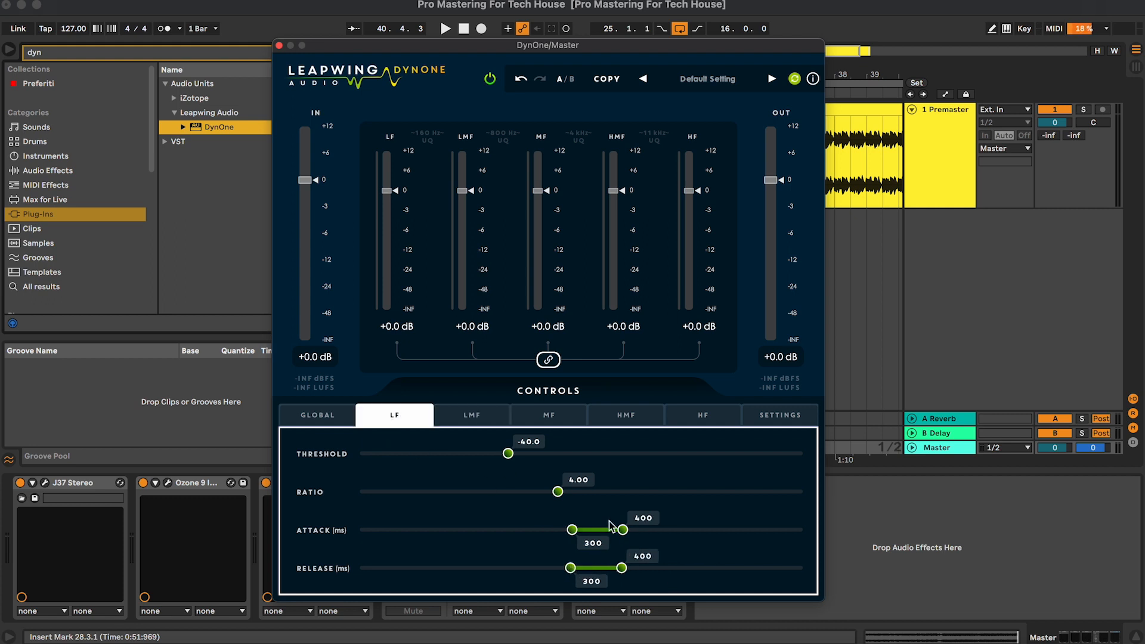
{"action": "left_click_drag", "start_coordinate": [623, 529], "coordinate": [689, 530]}
{"action": "left_click_drag", "start_coordinate": [572, 530], "coordinate": [711, 530]}
{"action": "left_click_drag", "start_coordinate": [623, 568], "coordinate": [740, 568]}
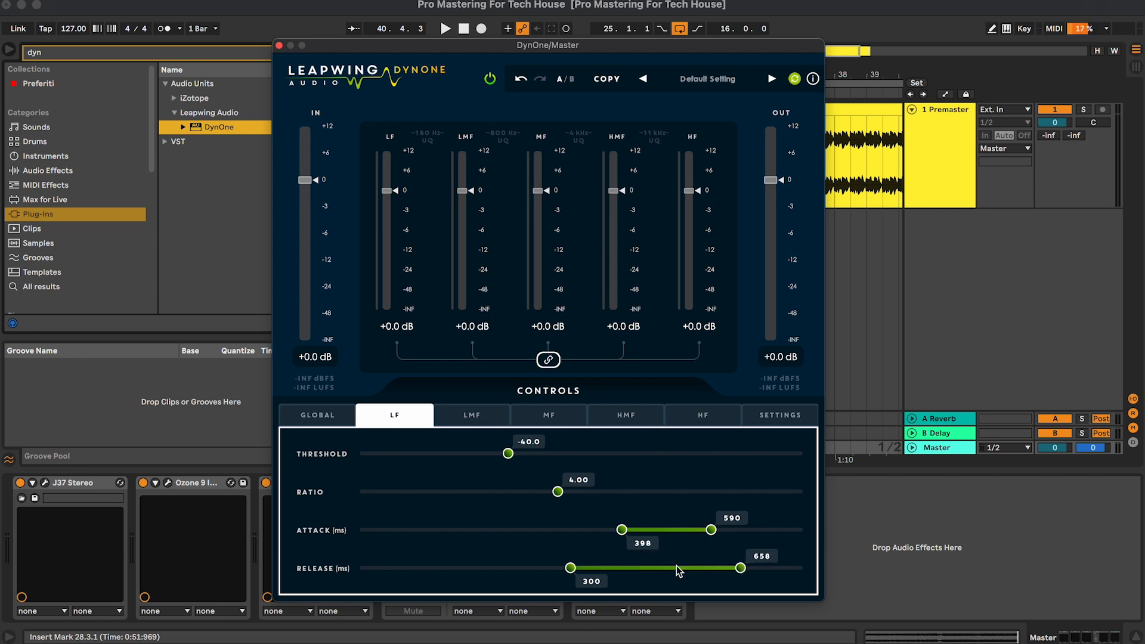
{"action": "left_click_drag", "start_coordinate": [571, 568], "coordinate": [671, 571]}
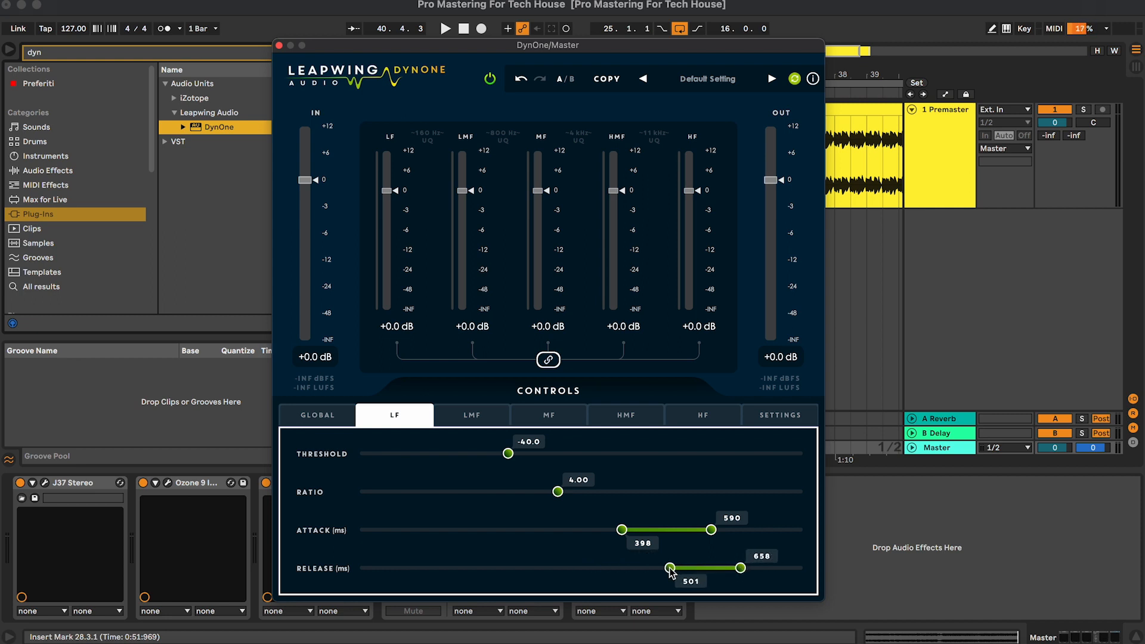
Move the DynOne window aside, start playback, and set the HF band's level to -0.3 dB and its threshold to -36.5.
{"action": "left_click_drag", "start_coordinate": [662, 45], "coordinate": [767, 60]}
{"action": "left_click", "coordinate": [793, 431]}
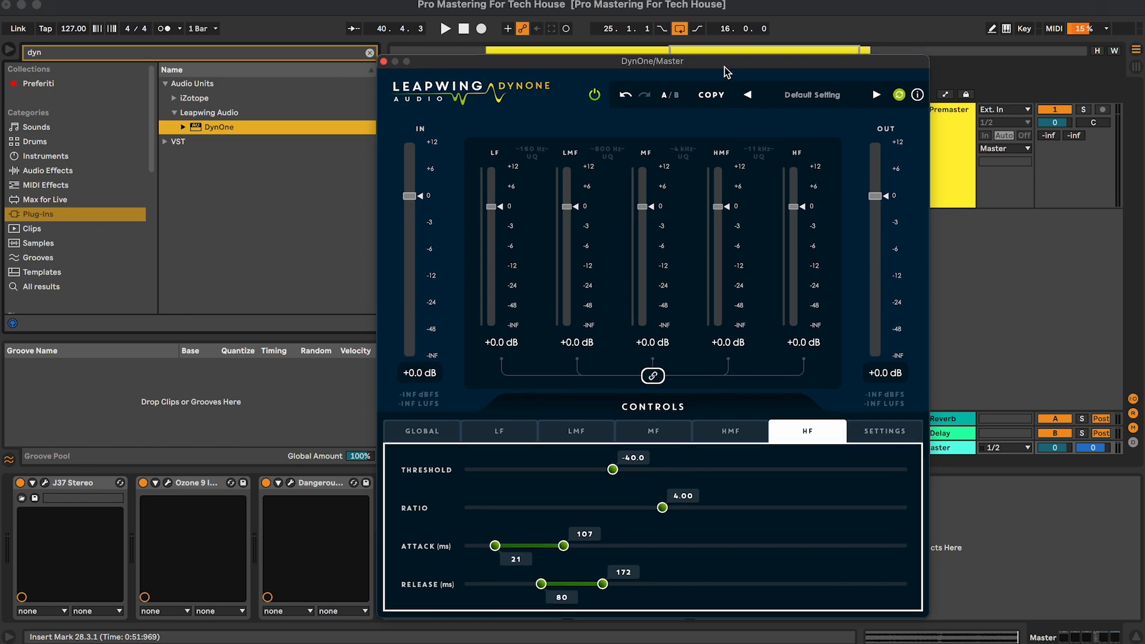
{"action": "key", "text": "space"}
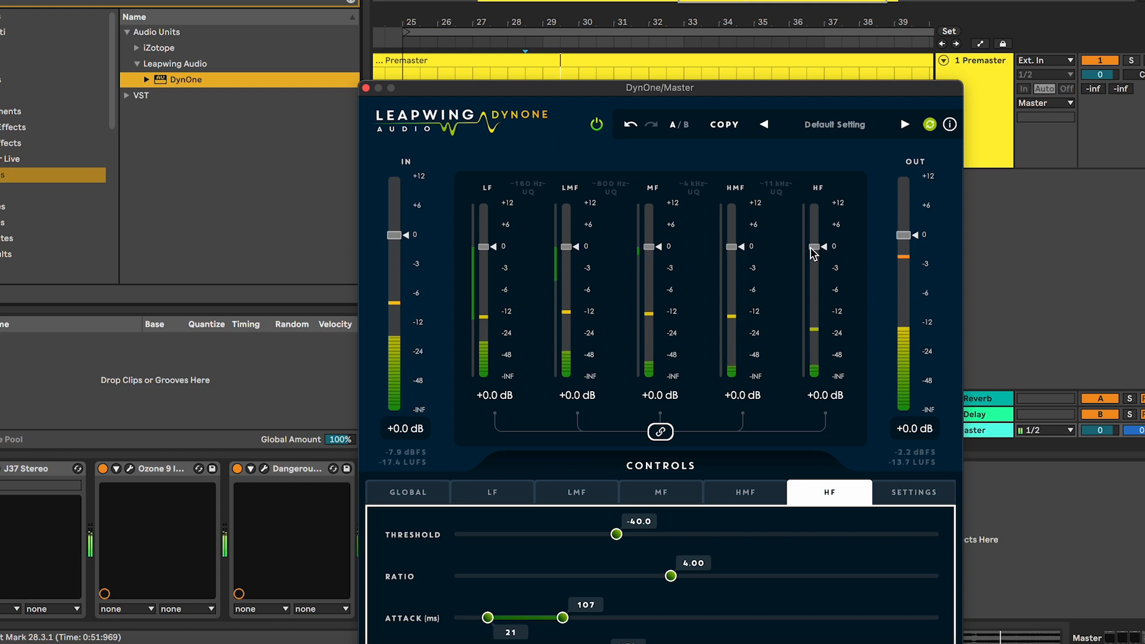
{"action": "mouse_move", "coordinate": [814, 247]}
{"action": "left_mouse_down"}
{"action": "mouse_move", "coordinate": [813, 153]}
{"action": "mouse_move", "coordinate": [821, 249]}
{"action": "left_mouse_up"}
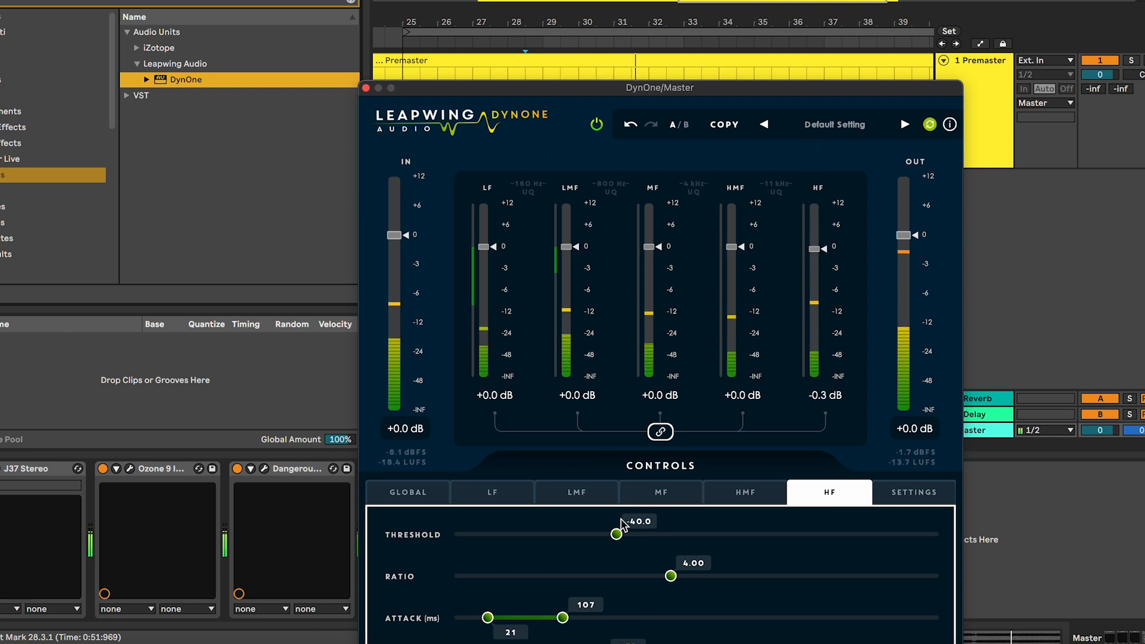
{"action": "left_click_drag", "start_coordinate": [616, 534], "coordinate": [644, 564]}
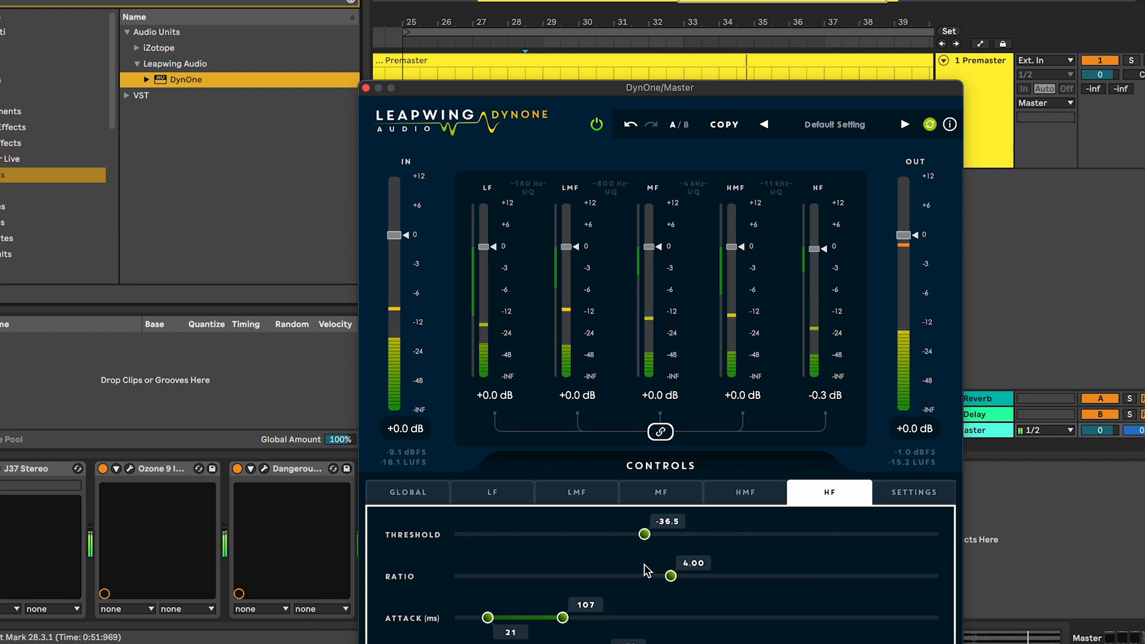
Set the LF band's threshold to -25.7 with its level at 0.0 dB, and raise the HMF band's threshold to -34.9.
{"action": "left_click_drag", "start_coordinate": [486, 254], "coordinate": [486, 252]}
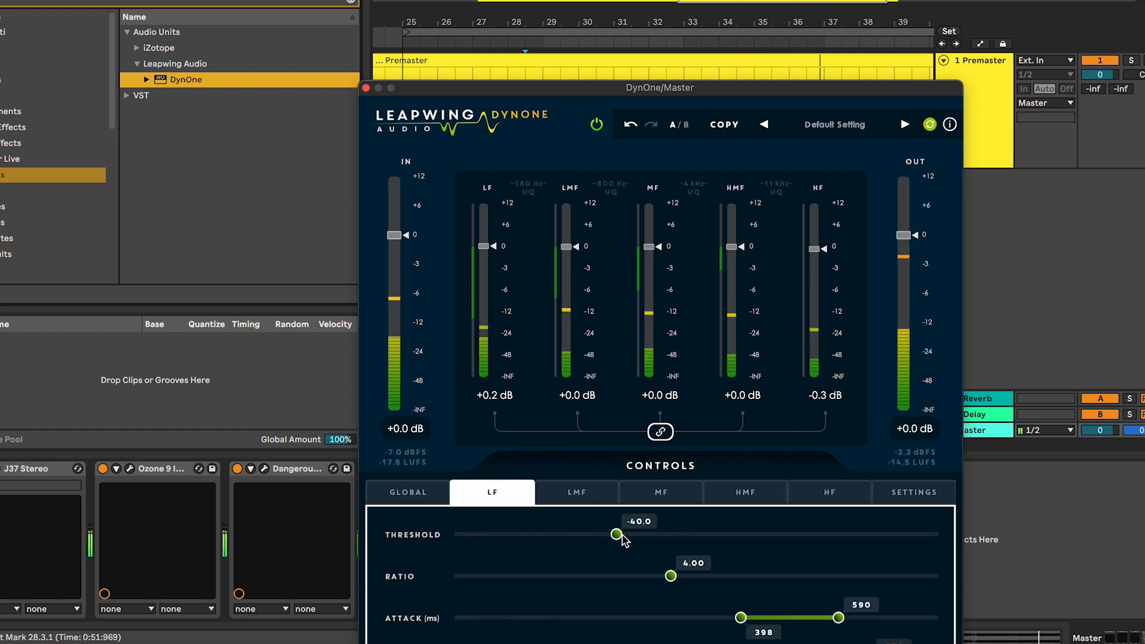
{"action": "left_click_drag", "start_coordinate": [616, 534], "coordinate": [717, 536]}
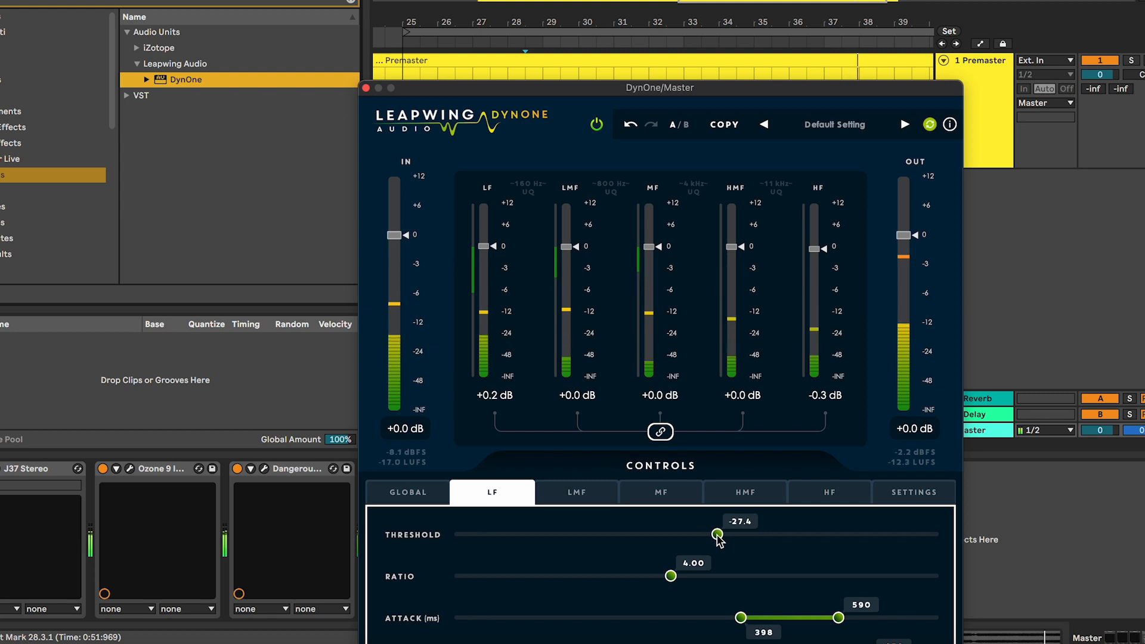
{"action": "left_click_drag", "start_coordinate": [488, 248], "coordinate": [487, 247]}
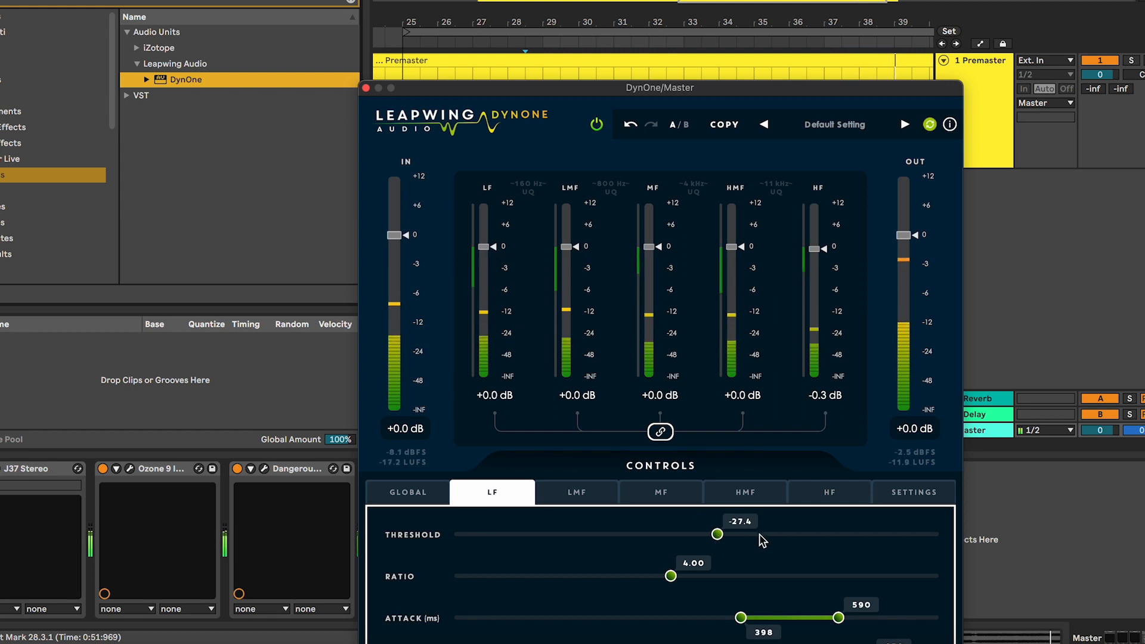
{"action": "left_click_drag", "start_coordinate": [719, 535], "coordinate": [715, 535]}
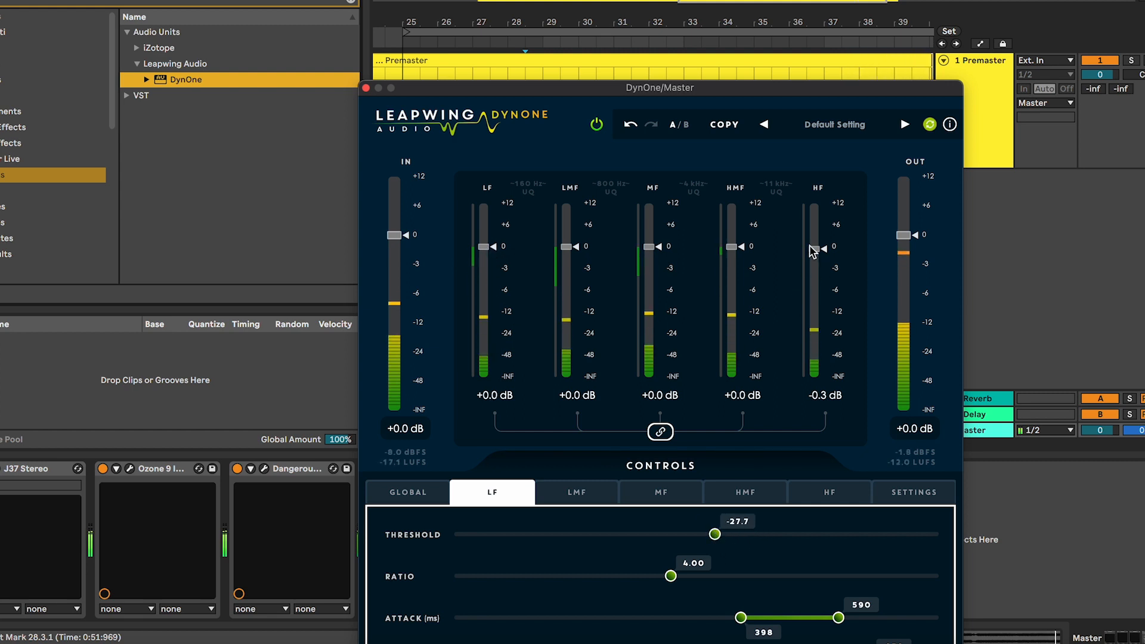
{"action": "left_click", "coordinate": [755, 495]}
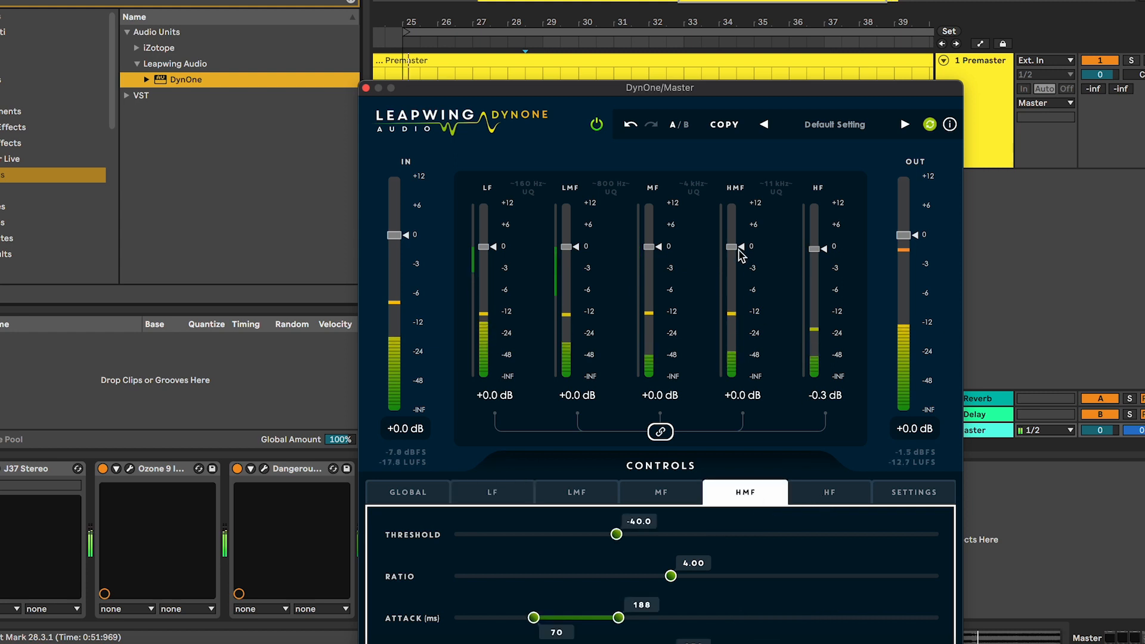
{"action": "left_click_drag", "start_coordinate": [616, 535], "coordinate": [730, 535]}
{"action": "left_click", "coordinate": [577, 494]}
{"action": "left_click", "coordinate": [493, 495]}
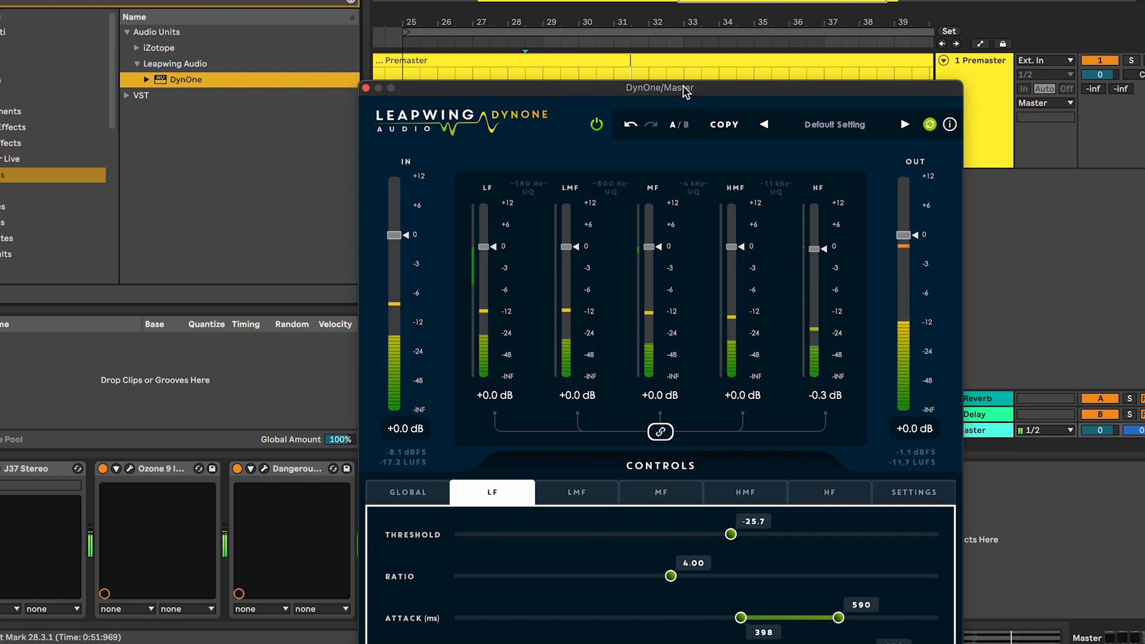
Bypass and re-enable DynOne to compare the sound, and raise the MF band's threshold to -37.4.
{"action": "left_click_drag", "start_coordinate": [685, 90], "coordinate": [727, 0]}
{"action": "left_click", "coordinate": [638, 6]}
{"action": "left_click", "coordinate": [638, 6]}
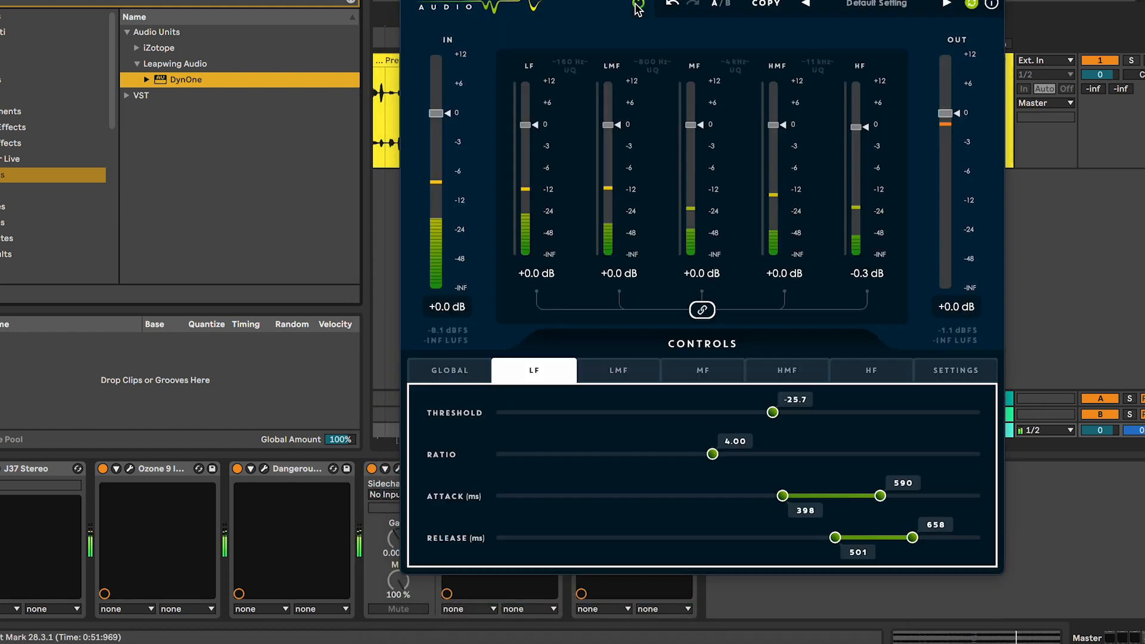
{"action": "left_click", "coordinate": [714, 373]}
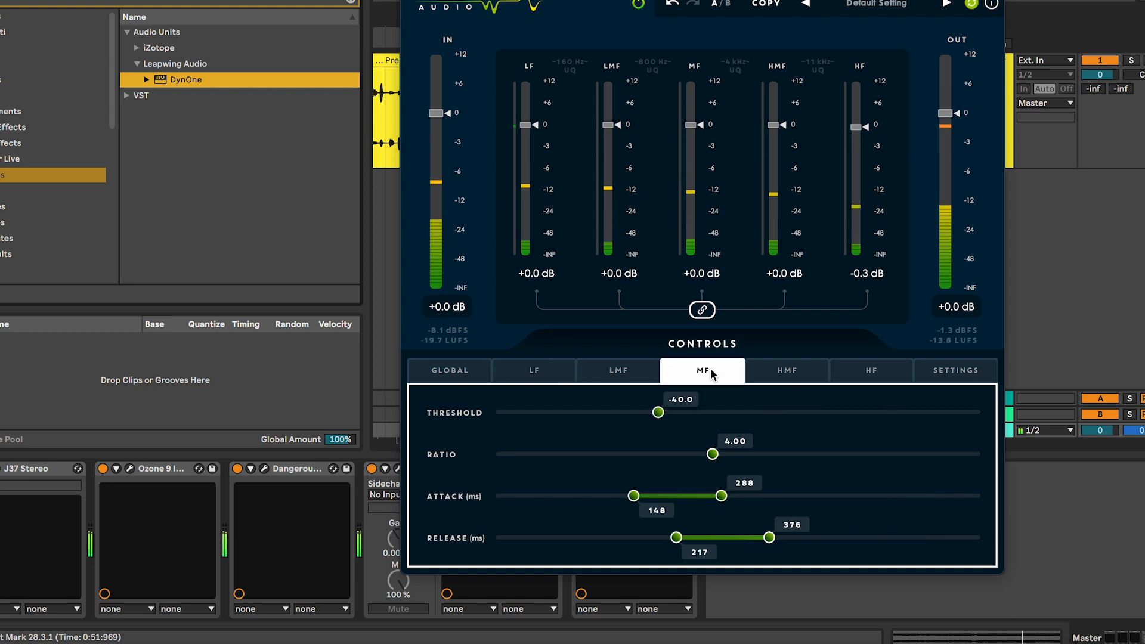
{"action": "left_click_drag", "start_coordinate": [660, 413], "coordinate": [699, 414]}
Raise the HF band's level to +0.5 dB and the HMF band's level to +1.0 dB.
{"action": "left_click", "coordinate": [782, 373]}
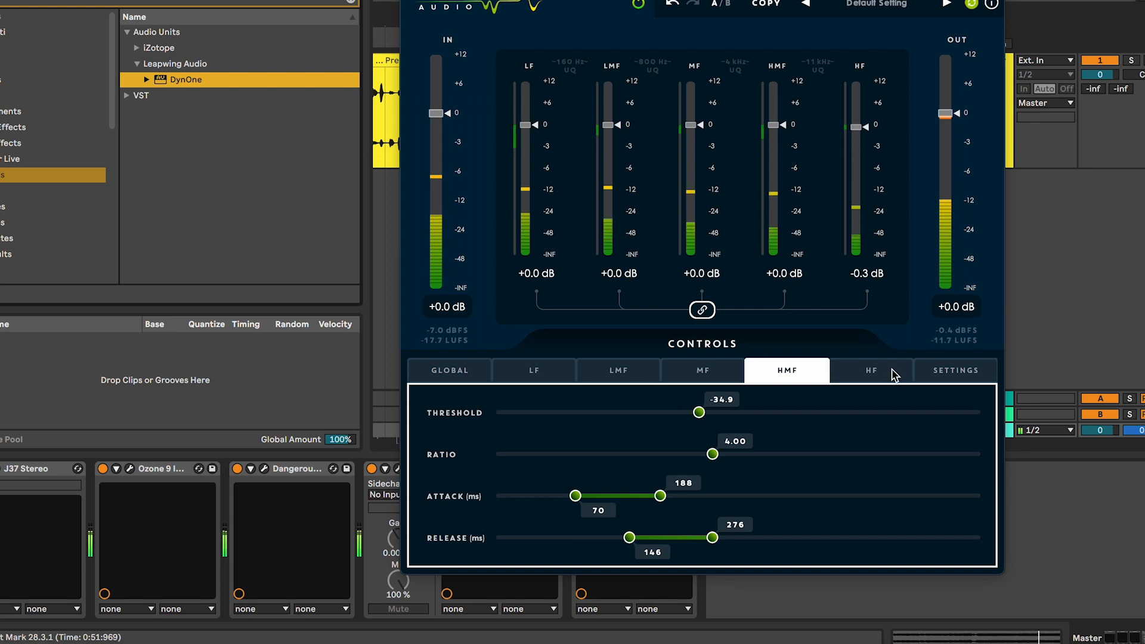
{"action": "left_click", "coordinate": [870, 373]}
{"action": "left_click_drag", "start_coordinate": [857, 132], "coordinate": [857, 127]}
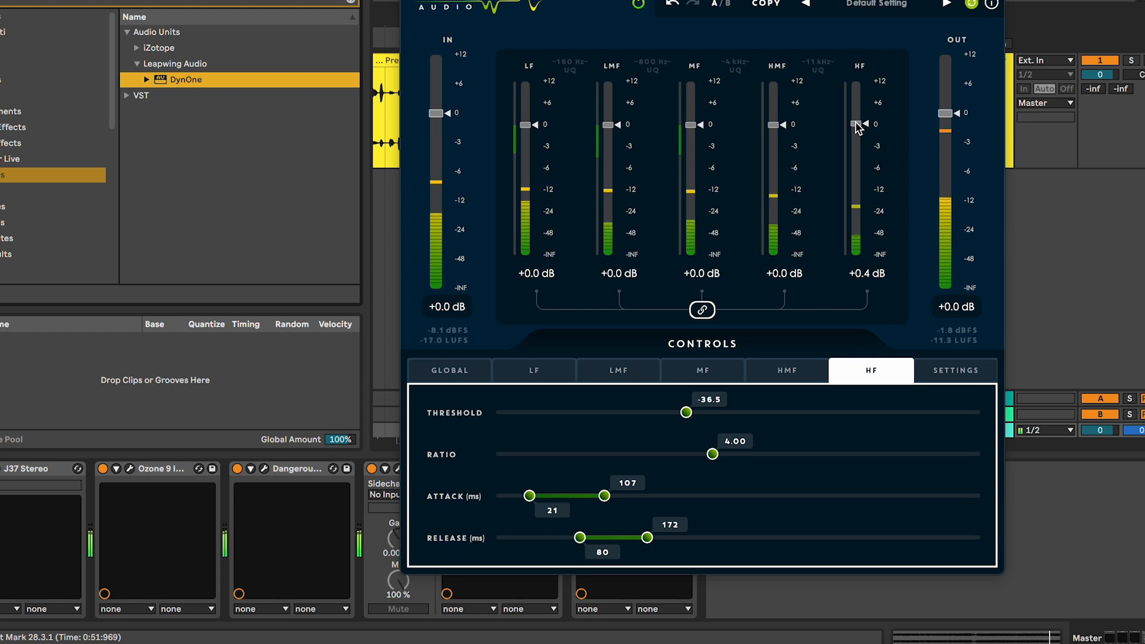
{"action": "mouse_move", "coordinate": [786, 131]}
{"action": "left_mouse_down"}
{"action": "mouse_move", "coordinate": [778, 38]}
{"action": "mouse_move", "coordinate": [782, 119]}
{"action": "left_mouse_up"}
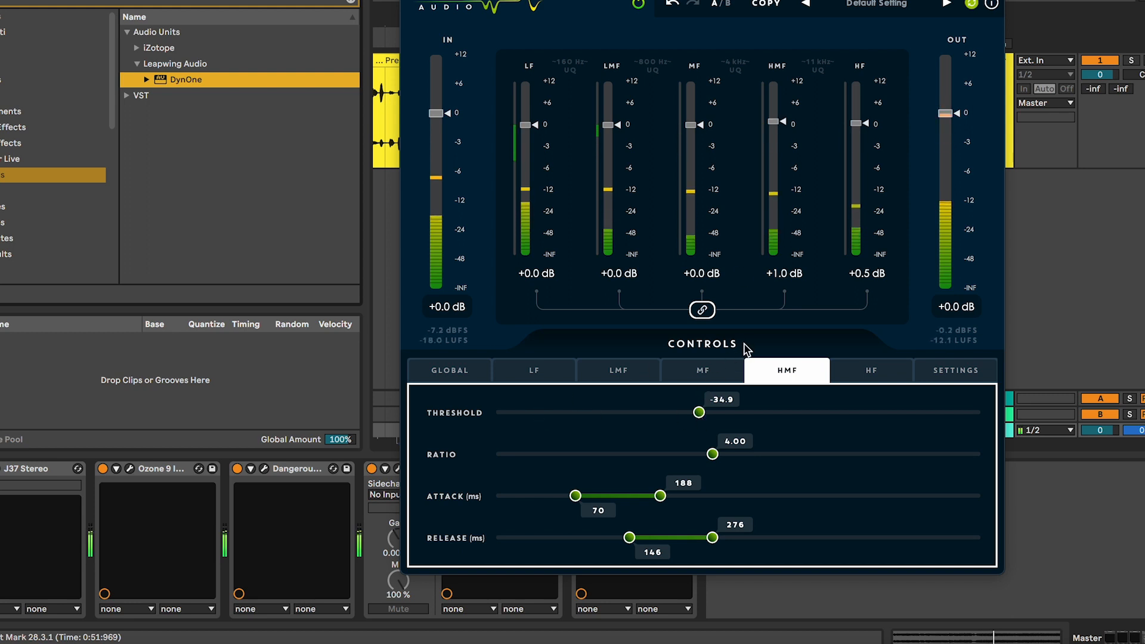
Recheck the MF and LMF bands, set the LF band's threshold to -23.9, and stop playback.
{"action": "left_click", "coordinate": [711, 371]}
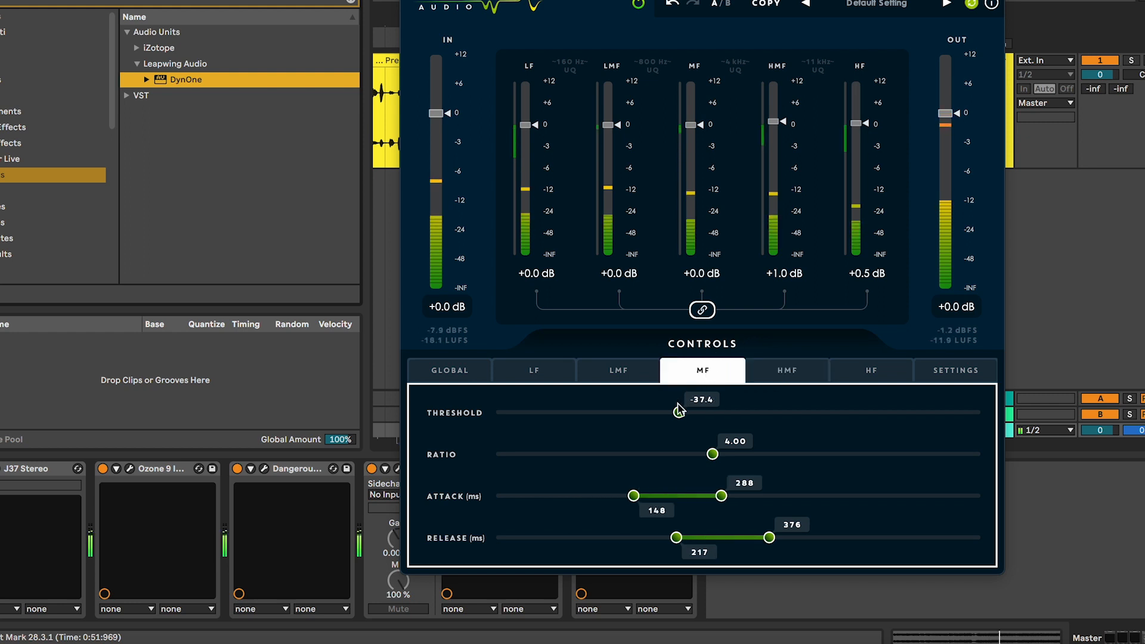
{"action": "left_click_drag", "start_coordinate": [681, 416], "coordinate": [788, 422]}
{"action": "left_click", "coordinate": [618, 373]}
{"action": "left_click", "coordinate": [524, 371]}
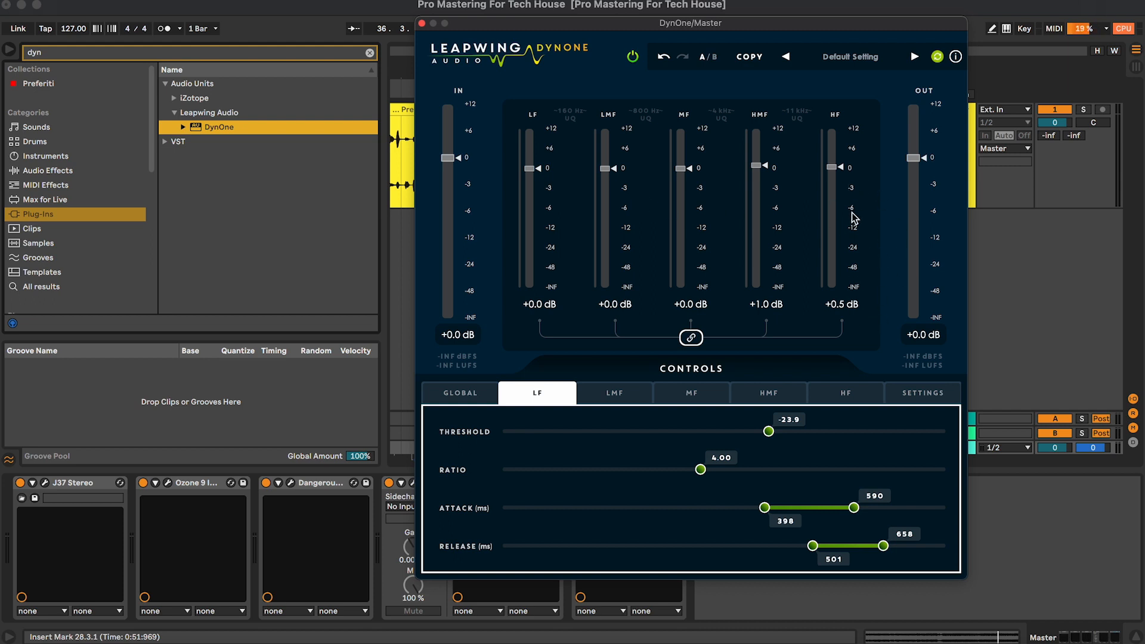
{"action": "left_click_drag", "start_coordinate": [702, 23], "coordinate": [704, 52]}
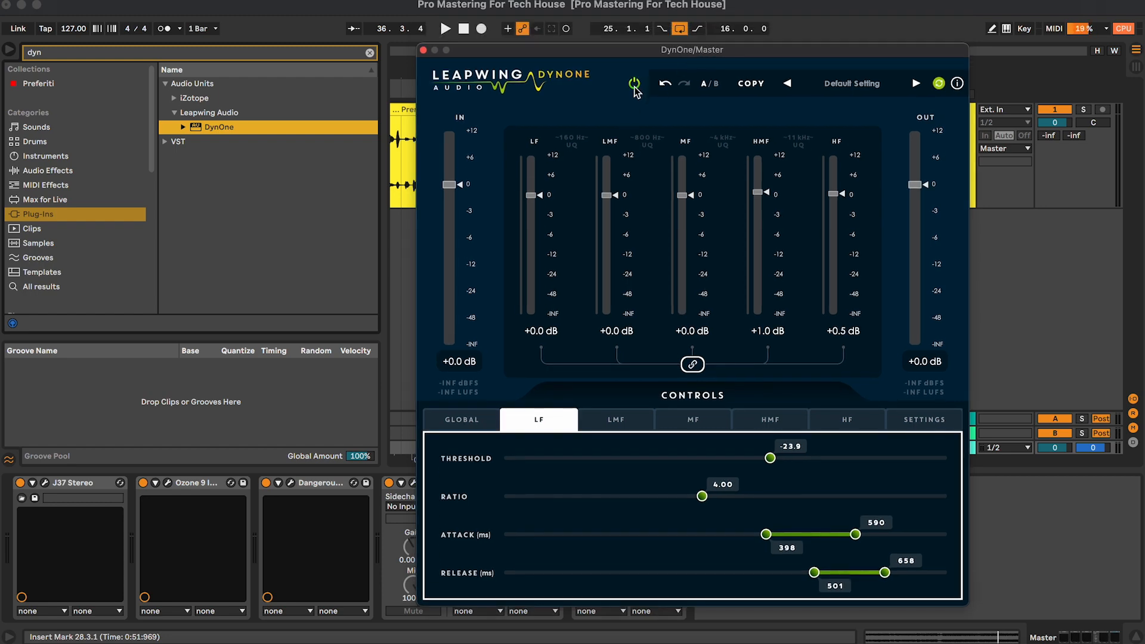
Lower the HF band's level to +0.1 dB during playback and close the DynOne window.
{"action": "key", "text": "space"}
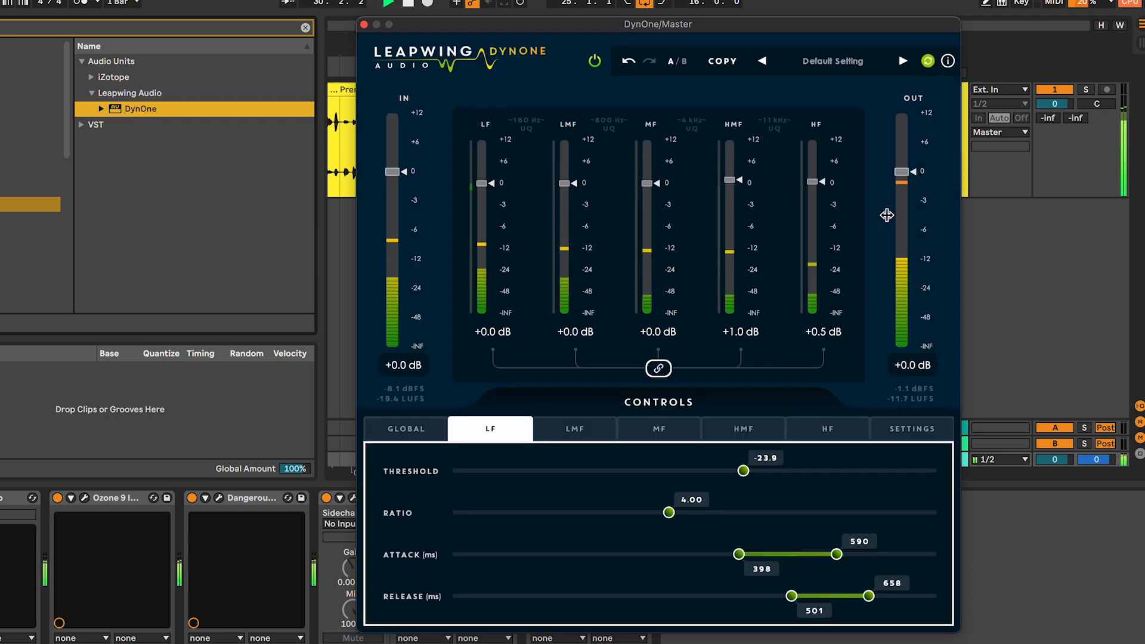
{"action": "left_click_drag", "start_coordinate": [815, 183], "coordinate": [815, 184]}
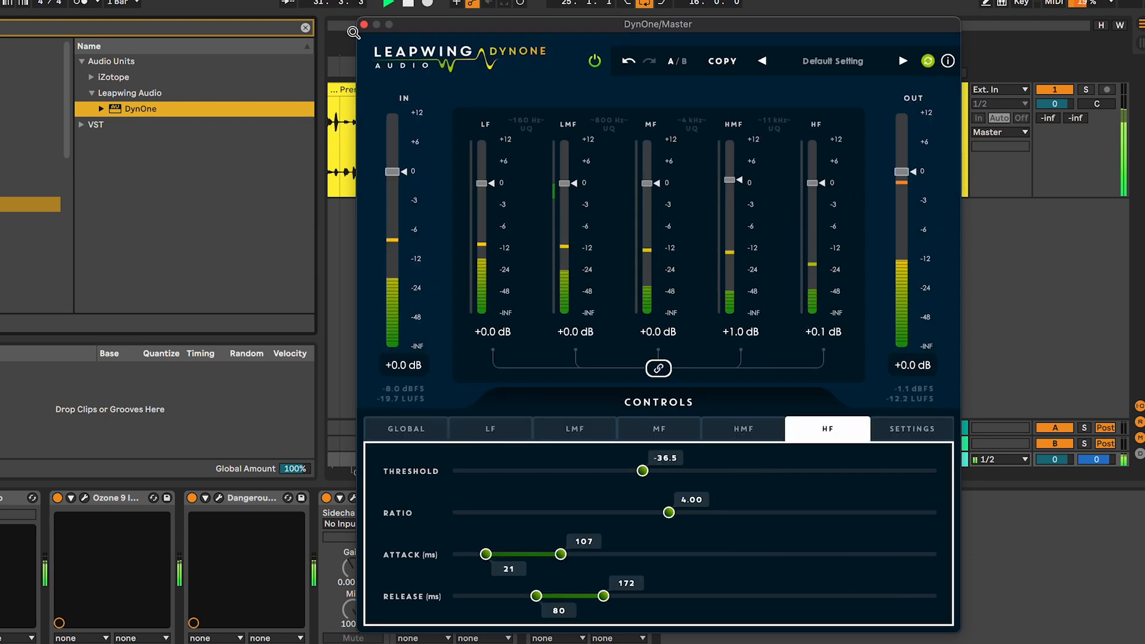
{"action": "key", "text": "space"}
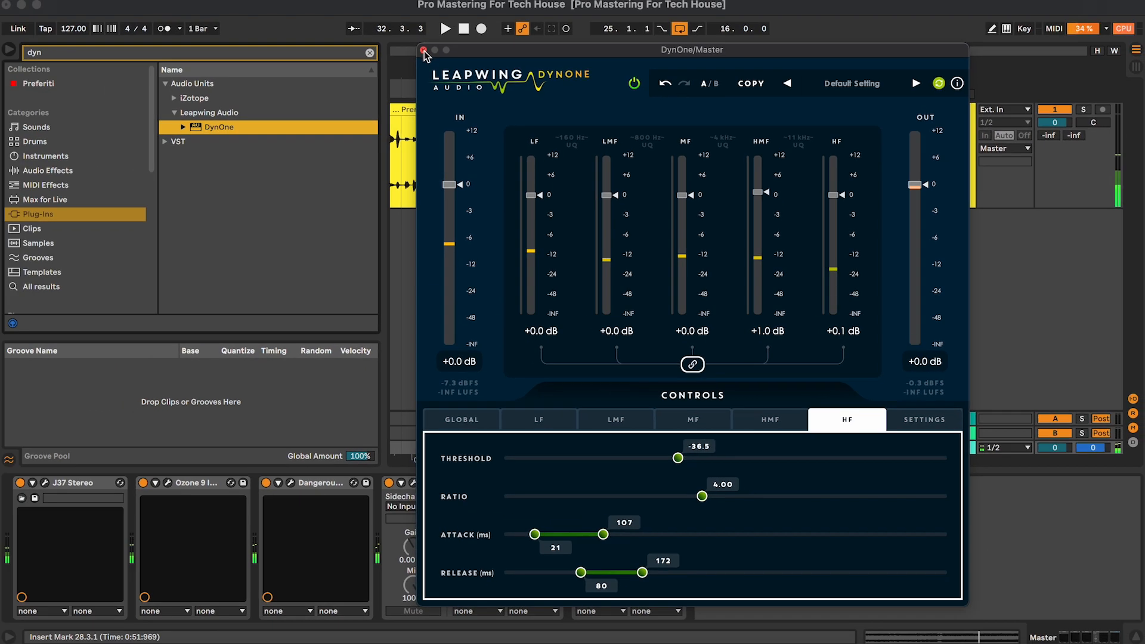
{"action": "left_click", "coordinate": [424, 50]}
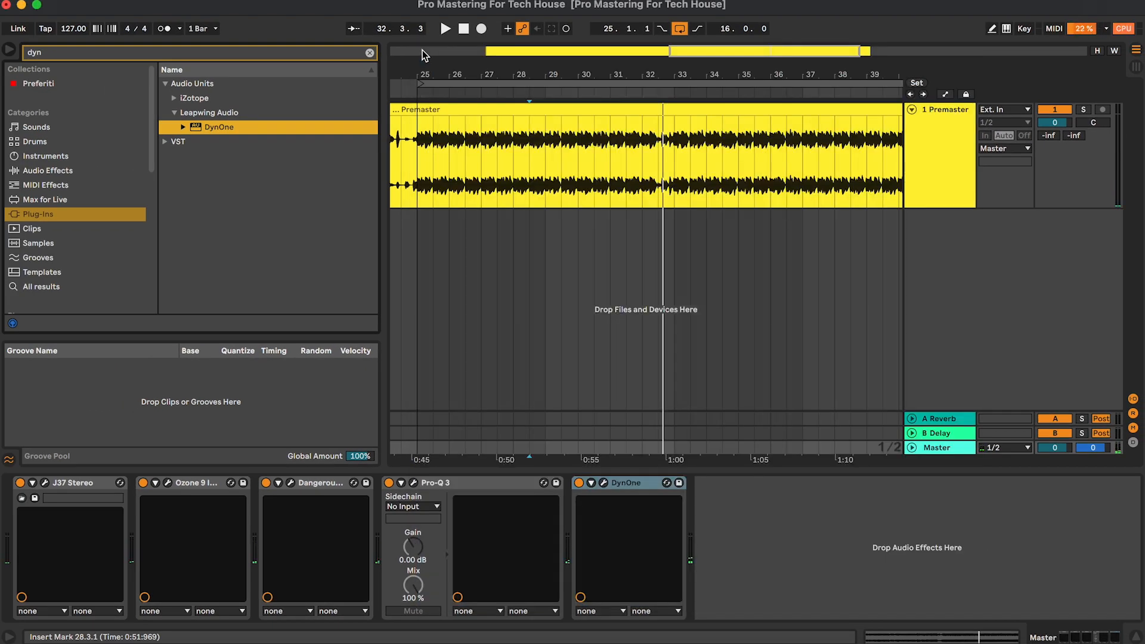
Search the plug-ins for "ssl" and add the VST SSLComp Stereo after DynOne on the master chain.
{"action": "left_click", "coordinate": [209, 52]}
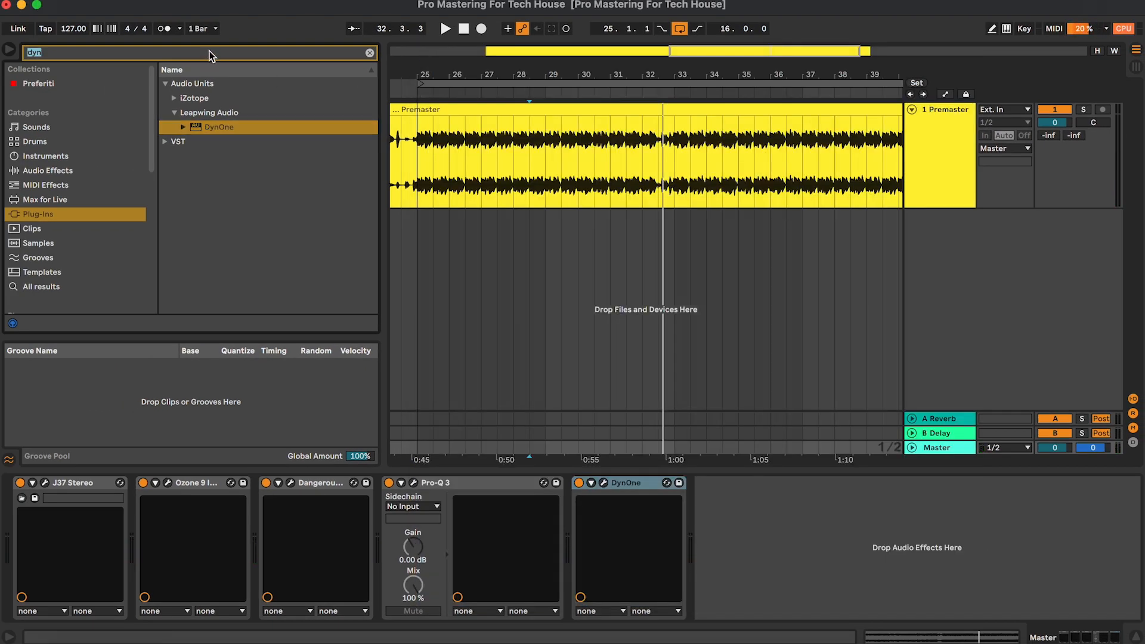
{"action": "type", "text": "ssl"}
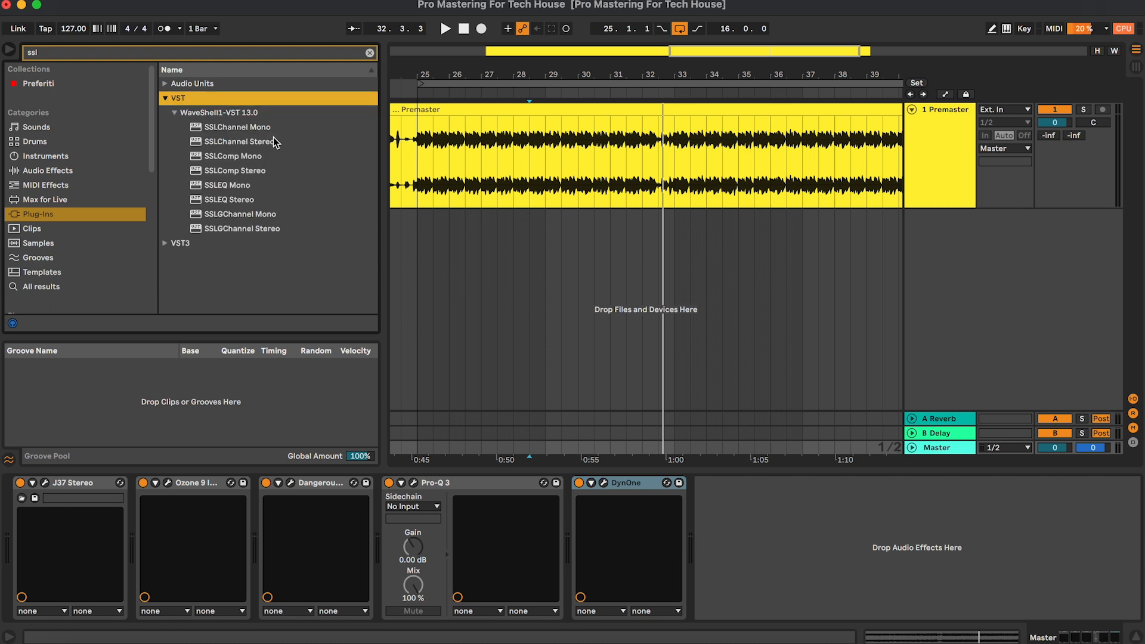
{"action": "double_click", "coordinate": [262, 172]}
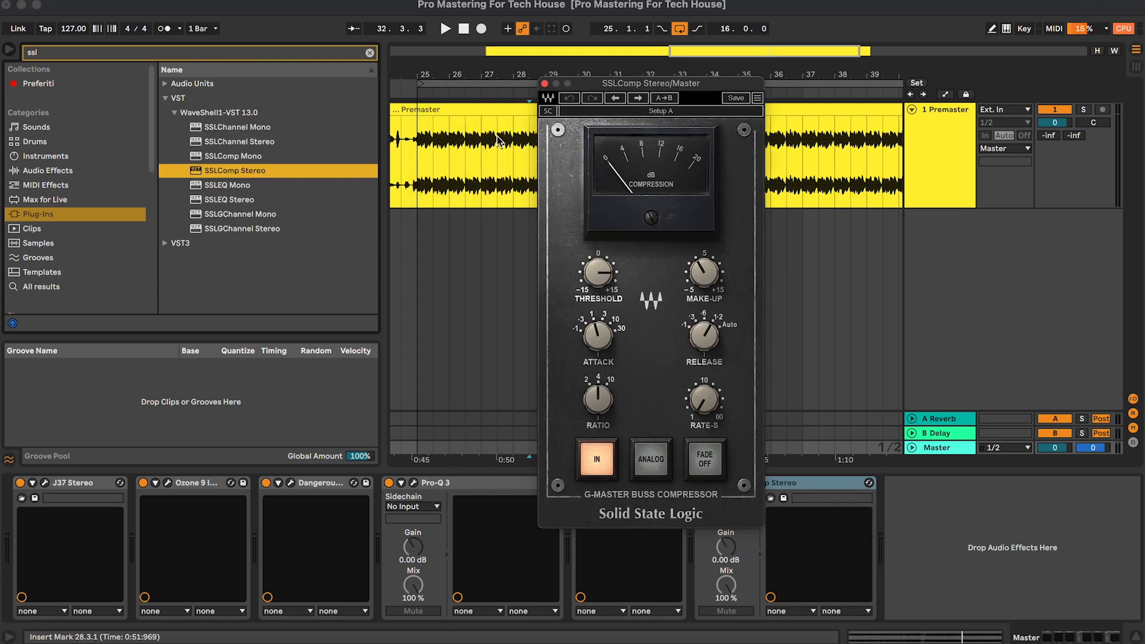
{"action": "left_click", "coordinate": [166, 99]}
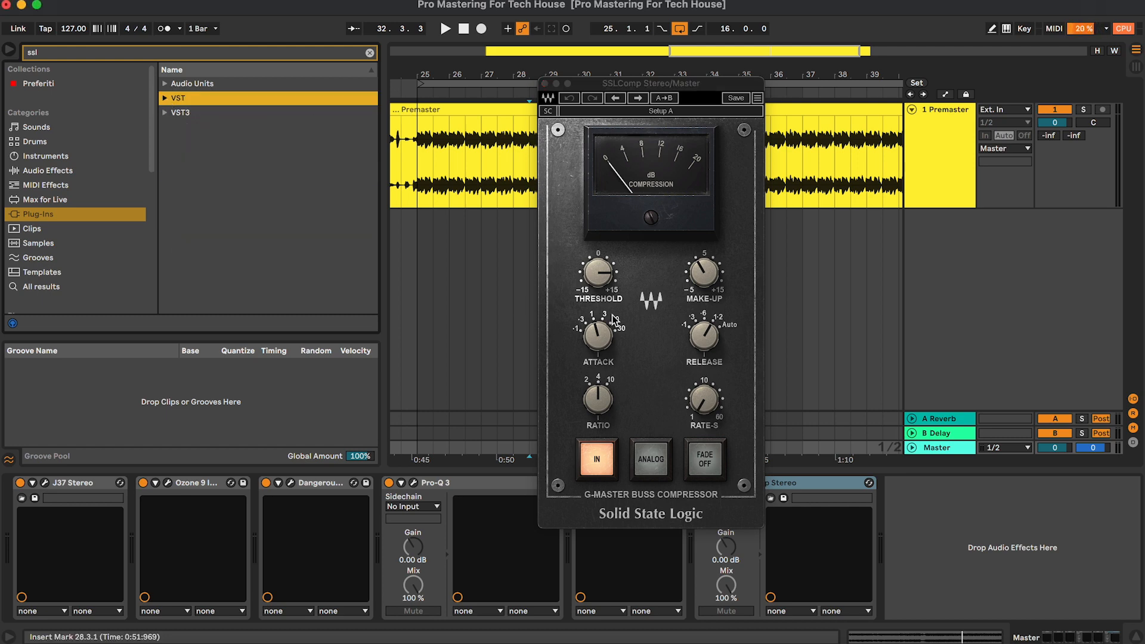
Set the SSL compressor's attack to 30 and its make-up gain to 2 during playback.
{"action": "left_click", "coordinate": [593, 348]}
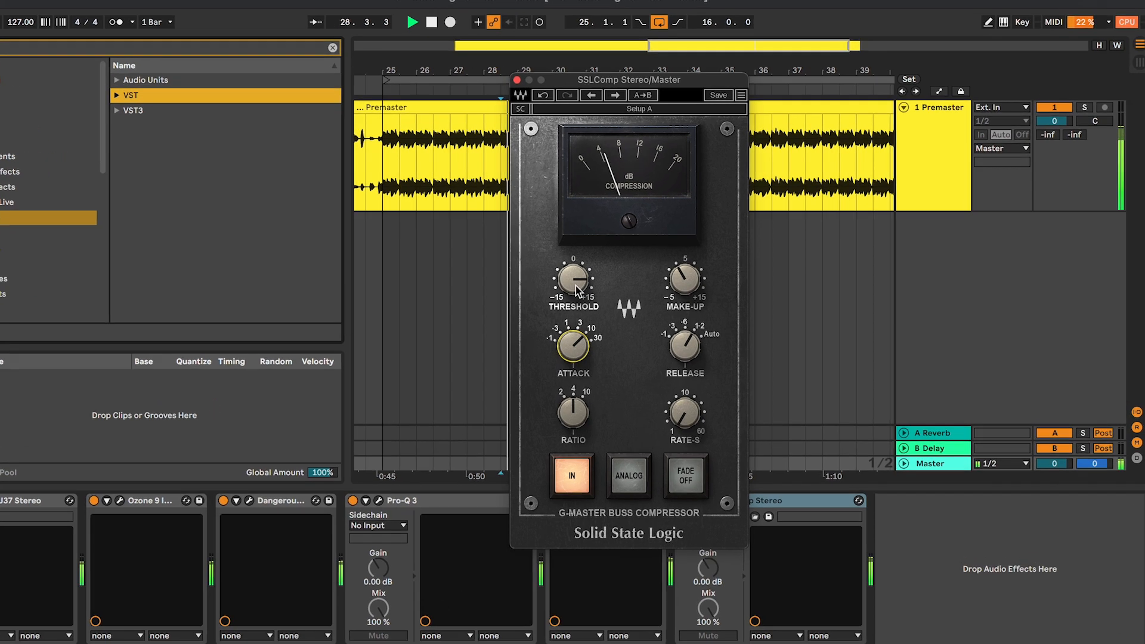
{"action": "key", "text": "space"}
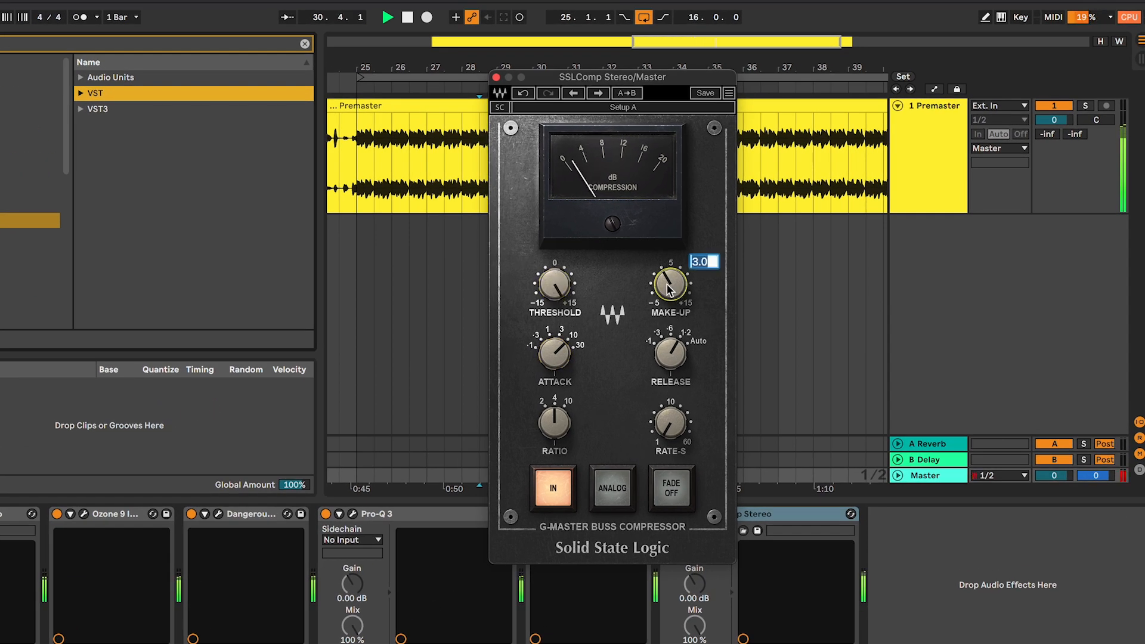
{"action": "type", "text": "2"}
{"action": "key", "text": "Return"}
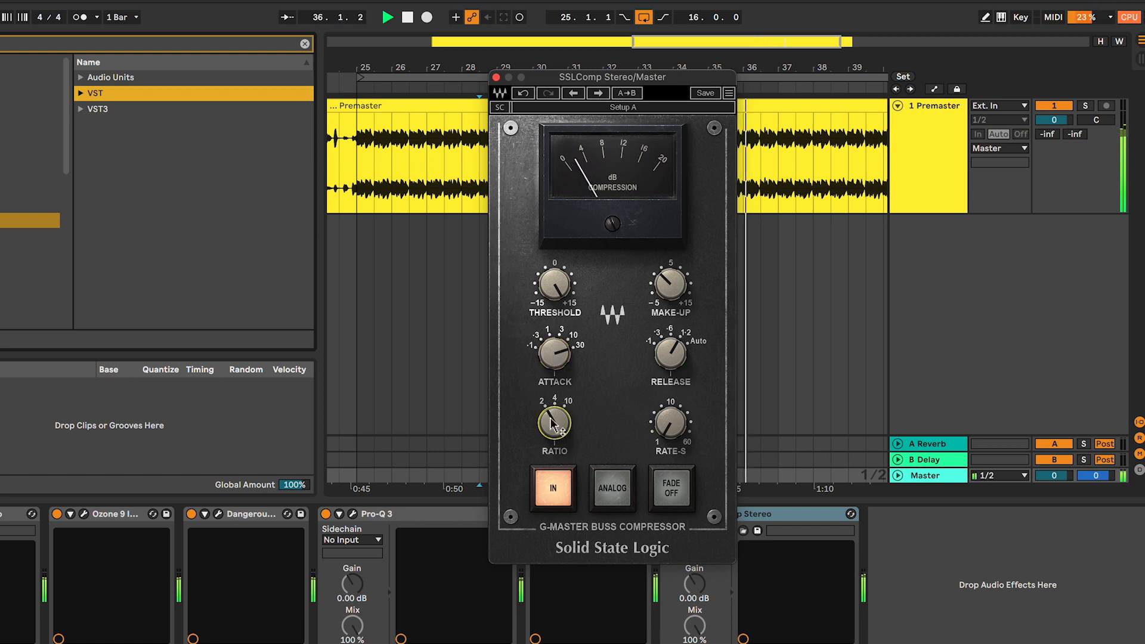
Set the SSL compressor's ratio to 4 and release to Auto, fine-tune its threshold, and close its window.
{"action": "mouse_move", "coordinate": [555, 424]}
{"action": "left_mouse_down"}
{"action": "mouse_move", "coordinate": [555, 406]}
{"action": "mouse_move", "coordinate": [555, 440]}
{"action": "left_mouse_up"}
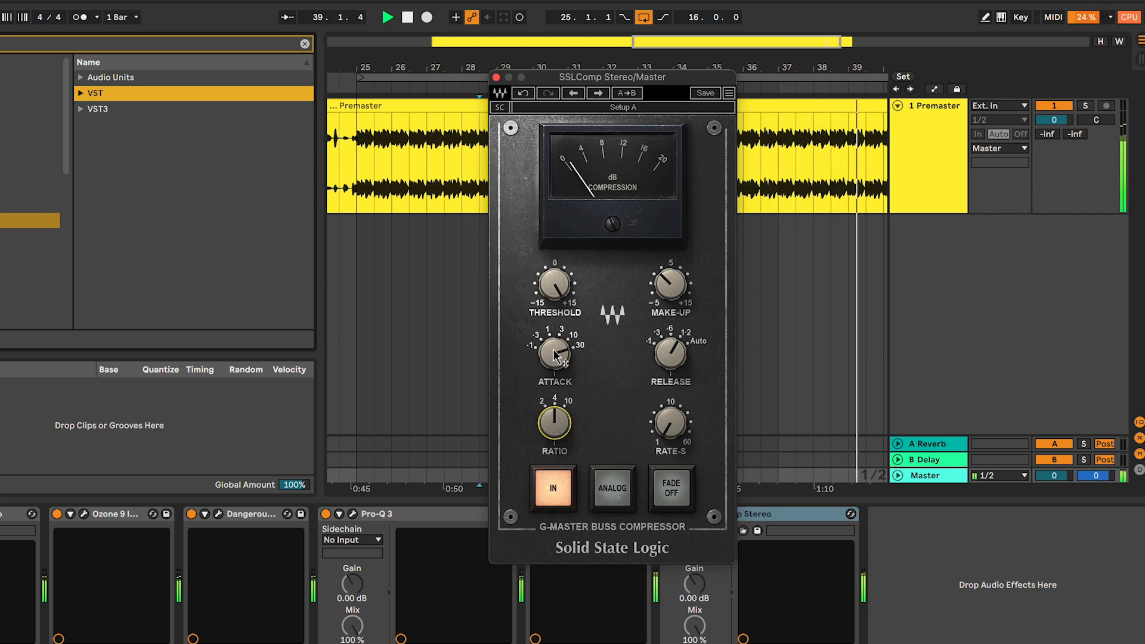
{"action": "left_click_drag", "start_coordinate": [554, 284], "coordinate": [555, 282]}
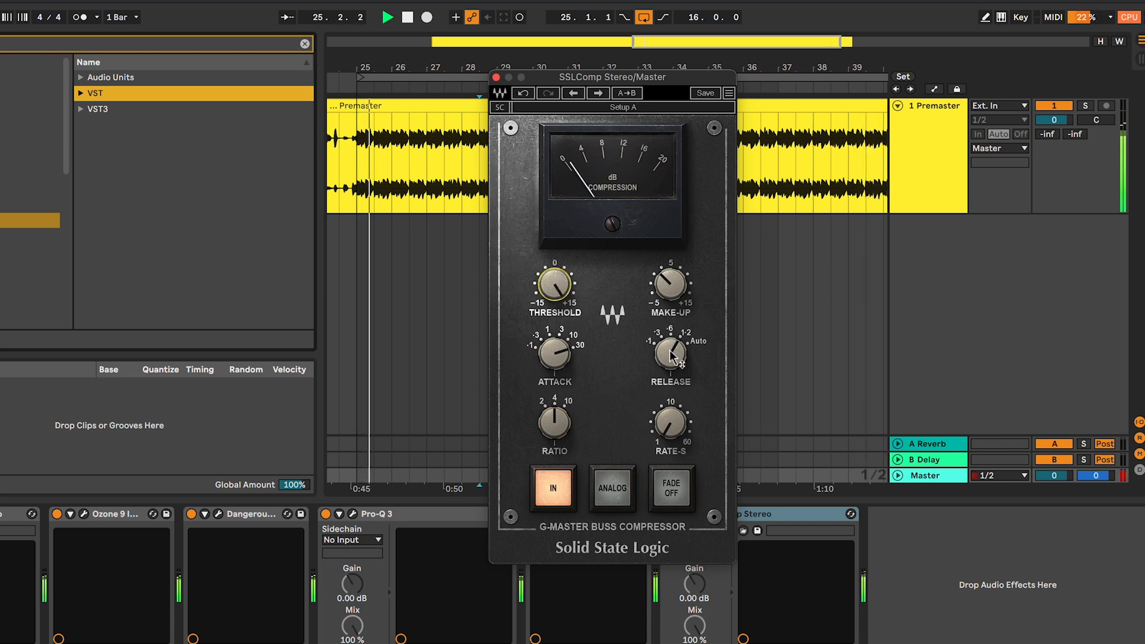
{"action": "left_click_drag", "start_coordinate": [671, 355], "coordinate": [671, 348]}
{"action": "left_click_drag", "start_coordinate": [555, 284], "coordinate": [555, 290]}
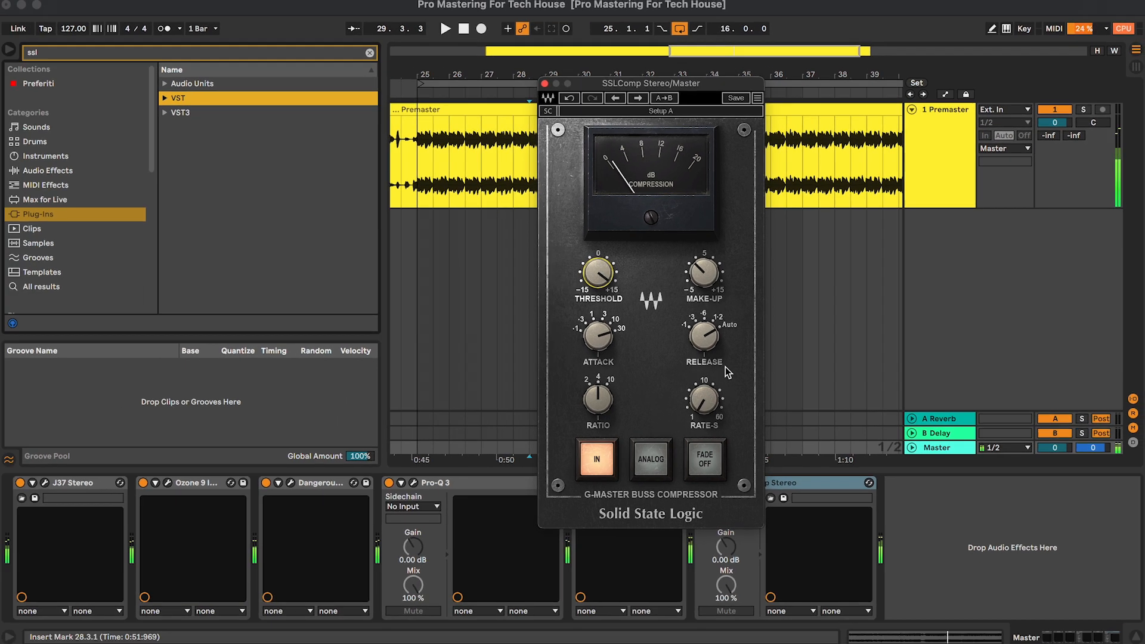
{"action": "left_click", "coordinate": [595, 338]}
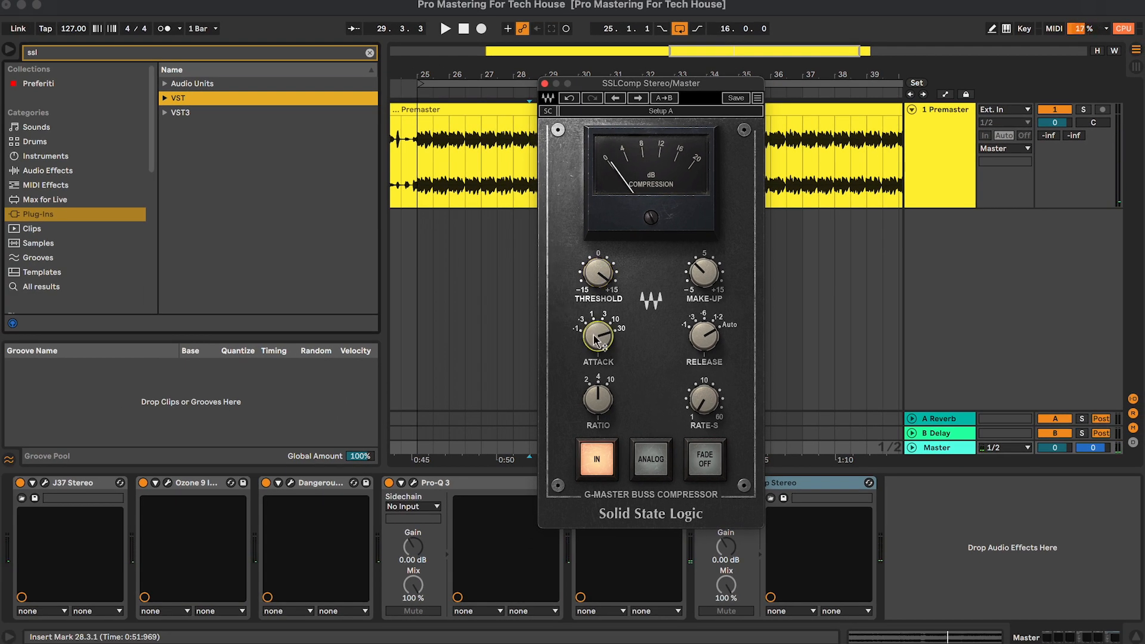
{"action": "left_click", "coordinate": [707, 341]}
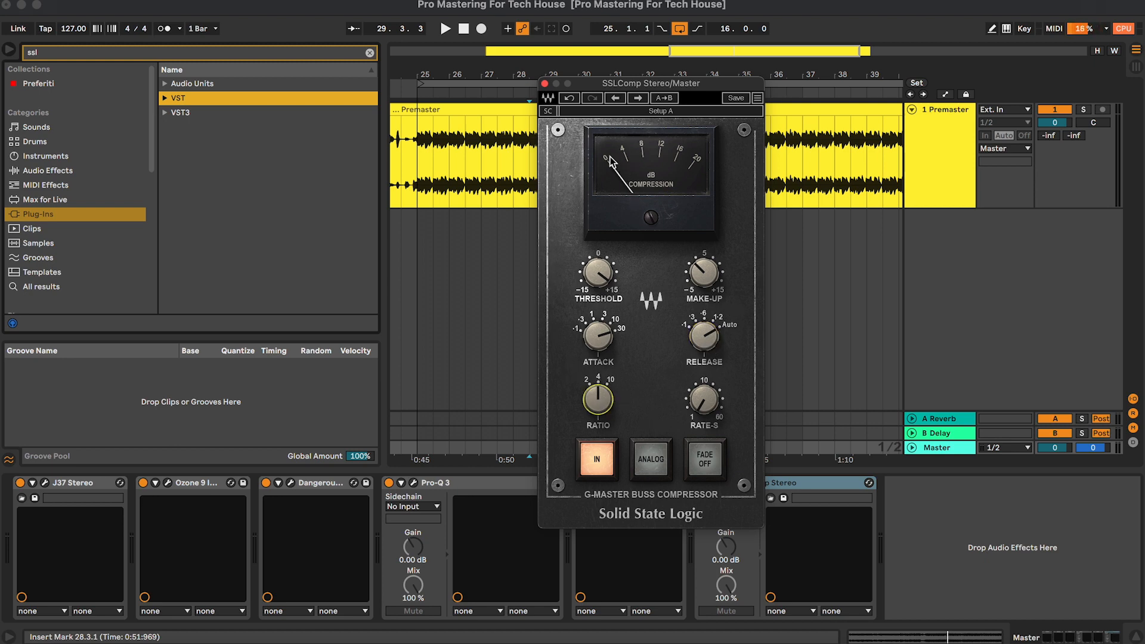
{"action": "left_click", "coordinate": [545, 84]}
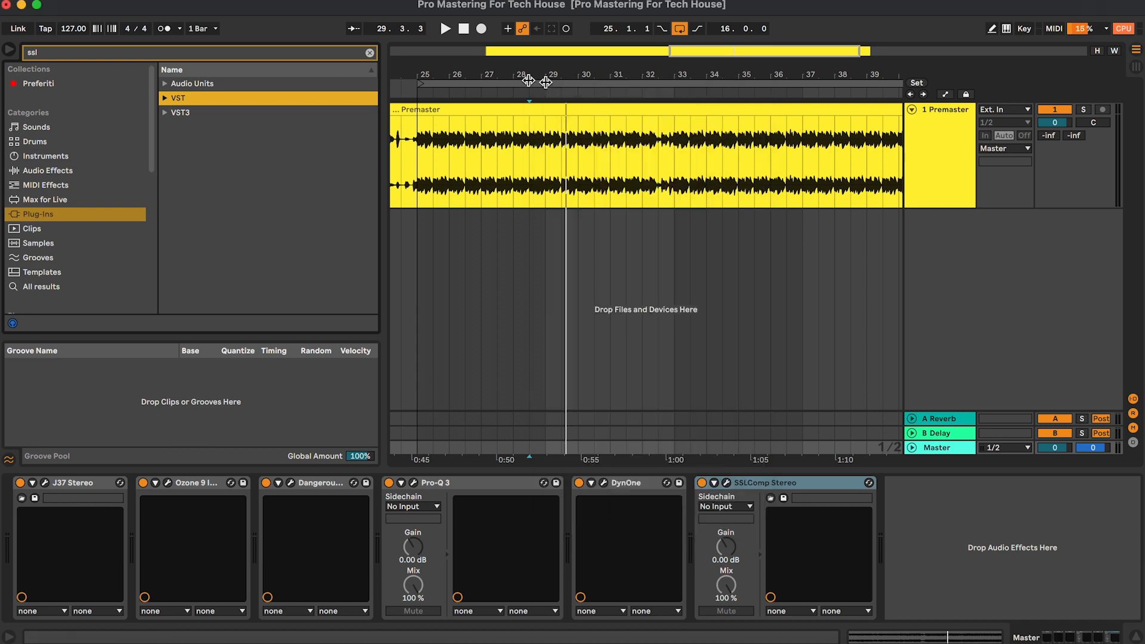
Search the plug-ins for "lif" and add Acustica's LIFT3-MAST x64 Audio Unit after the SSL compressor on the master.
{"action": "left_click", "coordinate": [269, 53]}
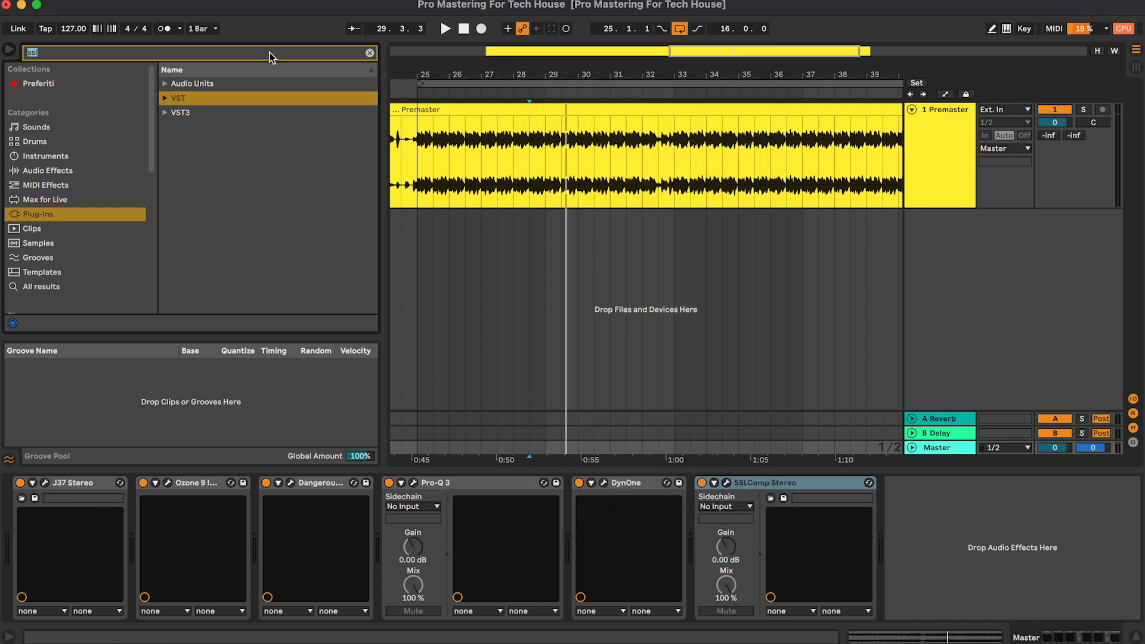
{"action": "type", "text": "lif"}
{"action": "left_click", "coordinate": [233, 82]}
{"action": "key", "text": "Right"}
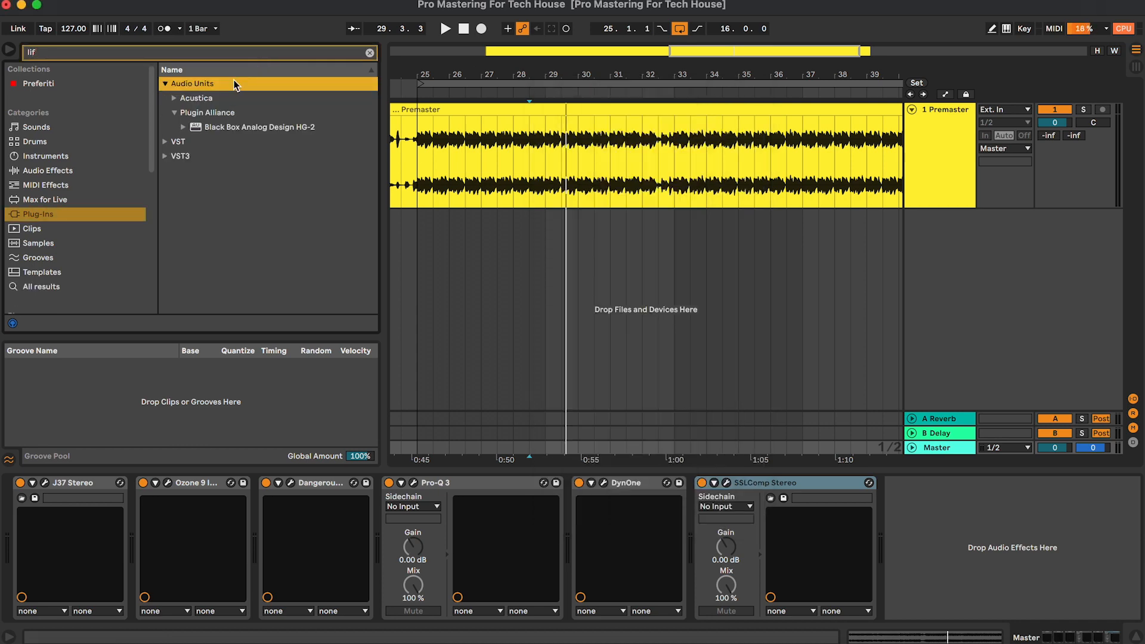
{"action": "key", "text": "Down"}
{"action": "key", "text": "Right"}
{"action": "key", "text": "Down"}
{"action": "key", "text": "Down"}
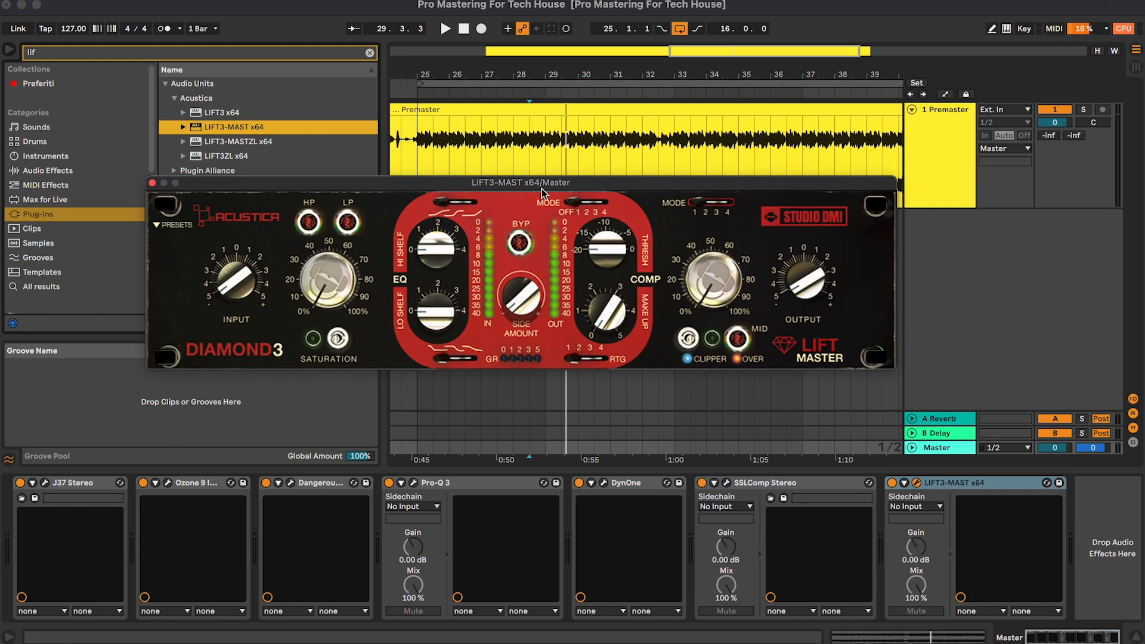
{"action": "left_click_drag", "start_coordinate": [536, 188], "coordinate": [569, 181]}
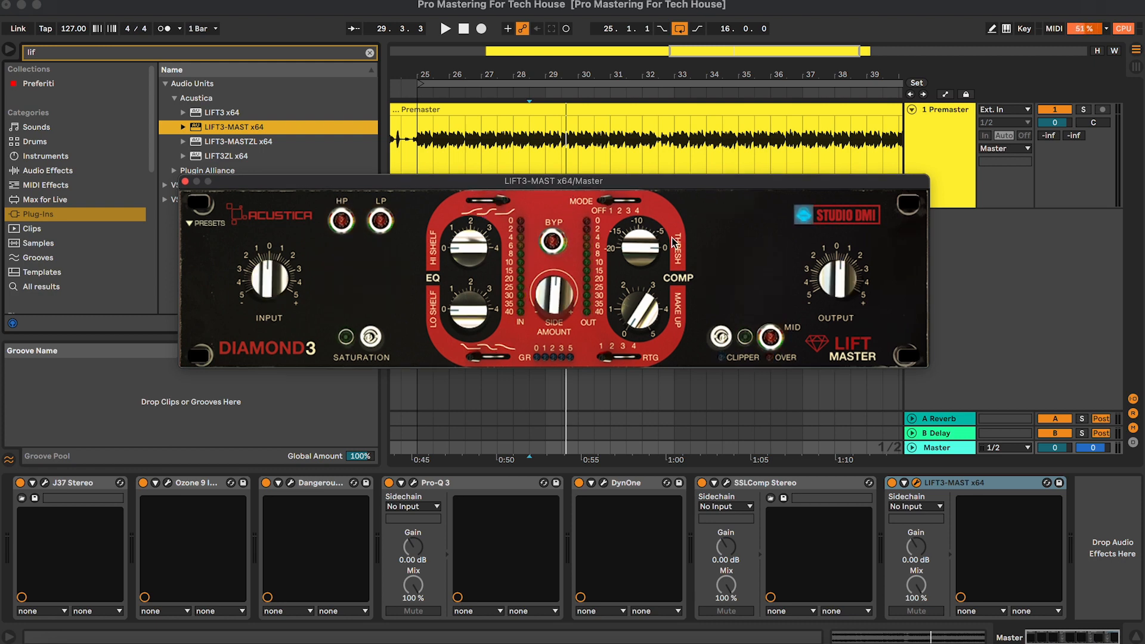
Enable LIFT3-MAST's clipper at about 65% and compare the playback with the plug-in switched off and on.
{"action": "left_click", "coordinate": [720, 337]}
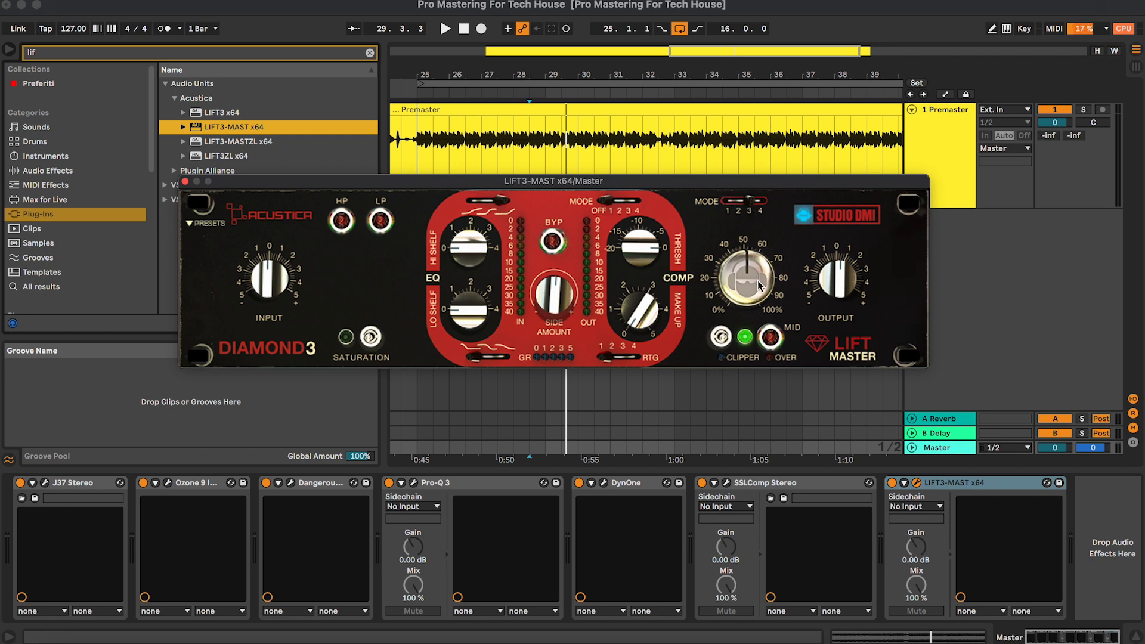
{"action": "left_click_drag", "start_coordinate": [759, 286], "coordinate": [762, 269]}
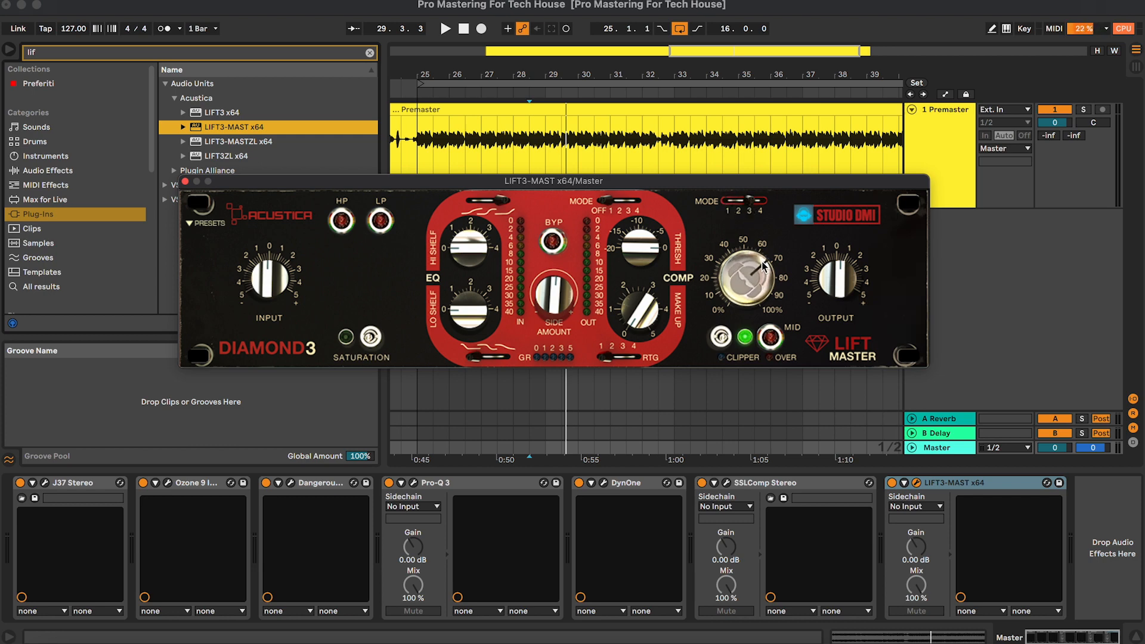
{"action": "key", "text": "space"}
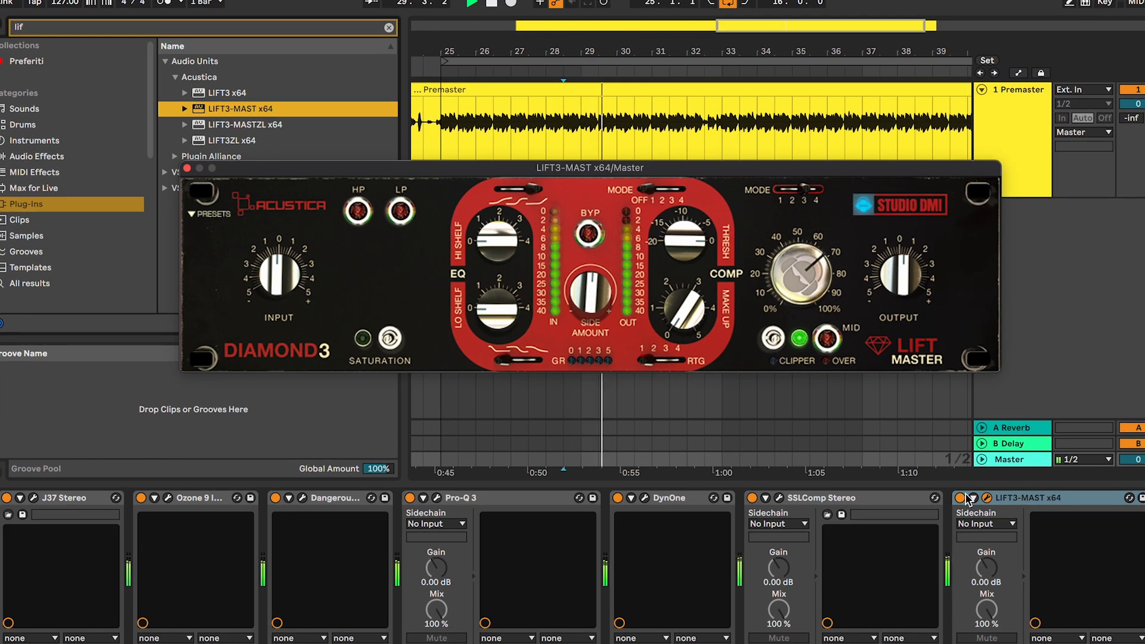
{"action": "left_click", "coordinate": [961, 503]}
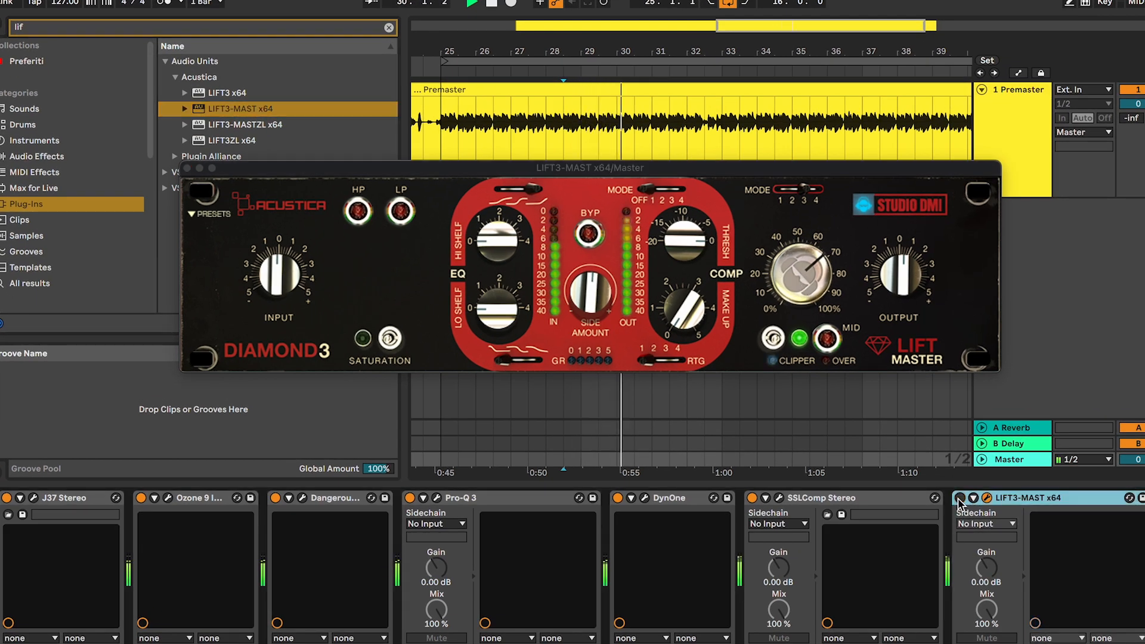
{"action": "left_click", "coordinate": [812, 291]}
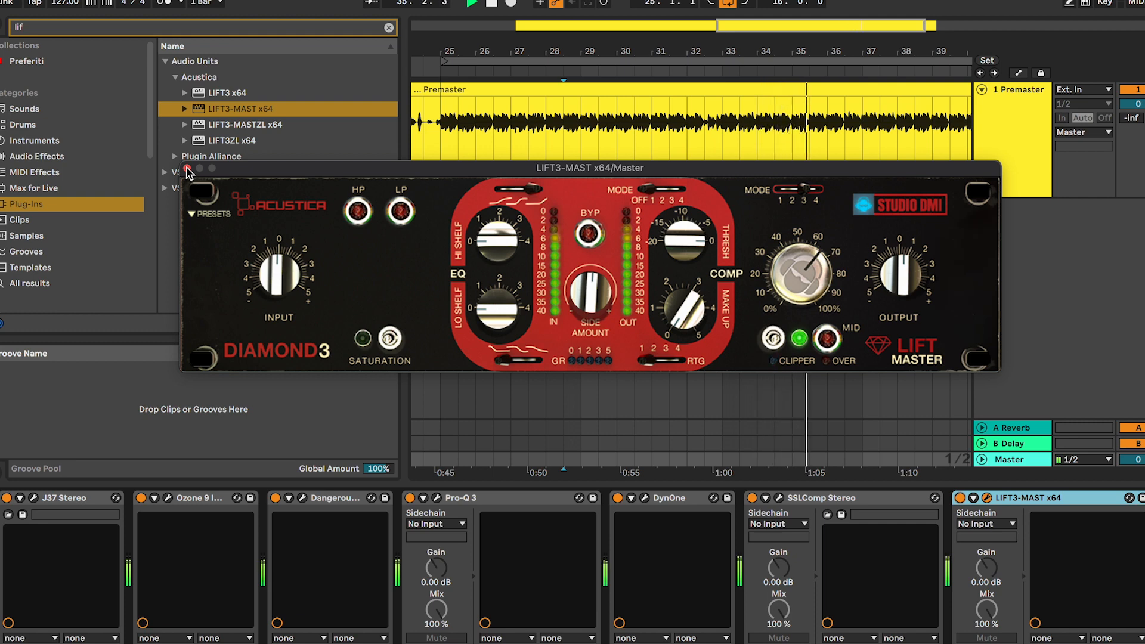
{"action": "left_click", "coordinate": [960, 499]}
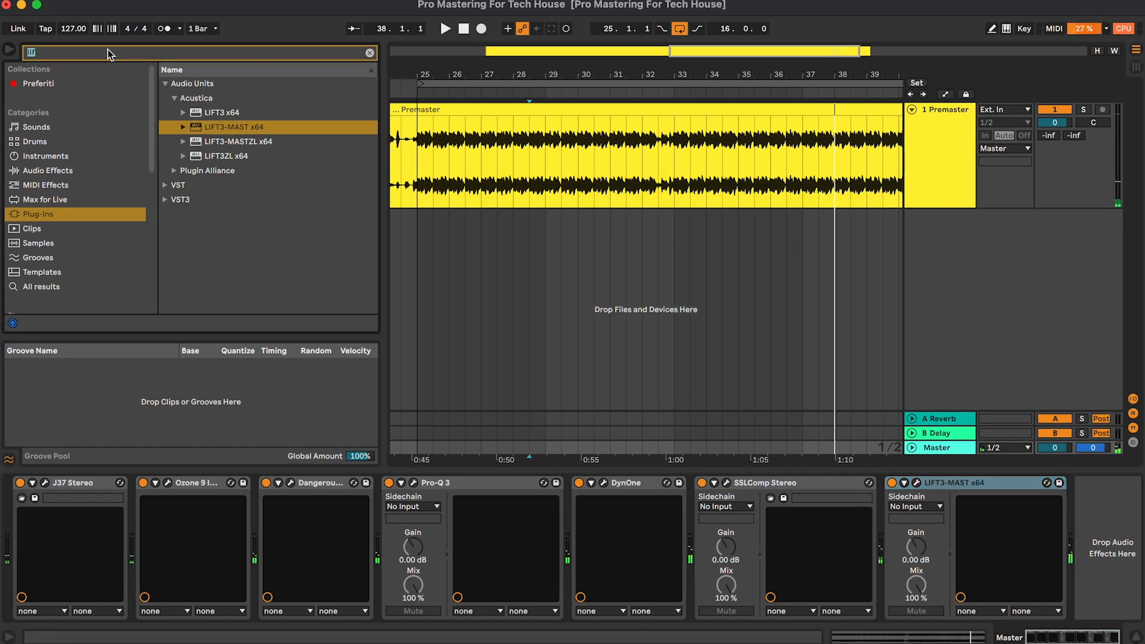
Search the plug-ins for "fab" and add the FabFilter Pro-L 2 limiter at the end of the master chain.
{"action": "type", "text": "fab"}
{"action": "left_click", "coordinate": [227, 98]}
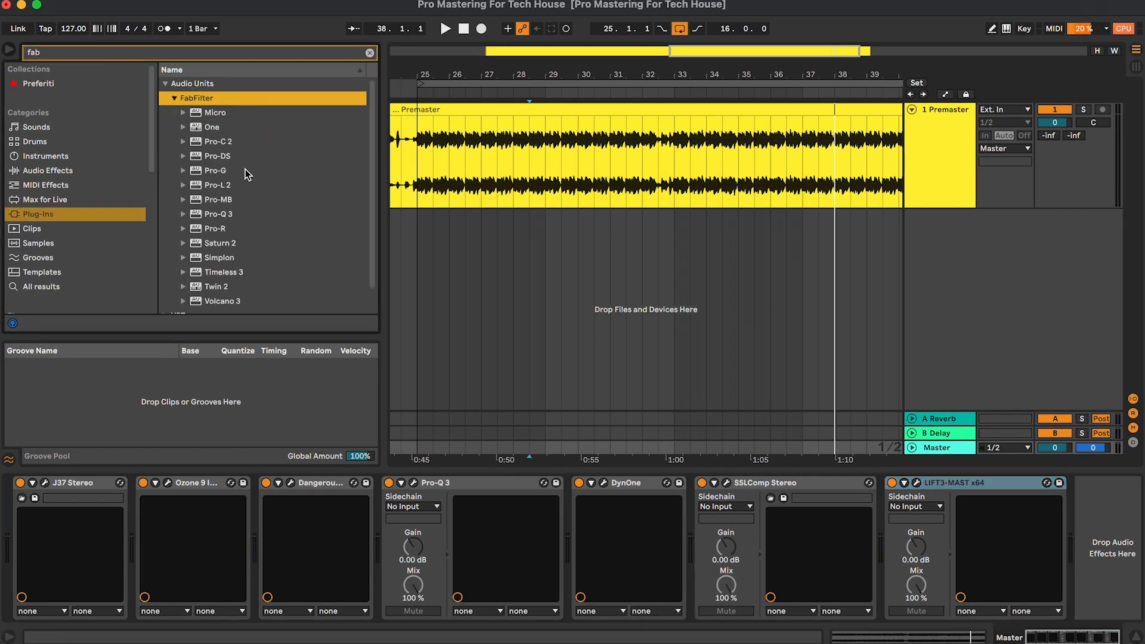
{"action": "double_click", "coordinate": [229, 185]}
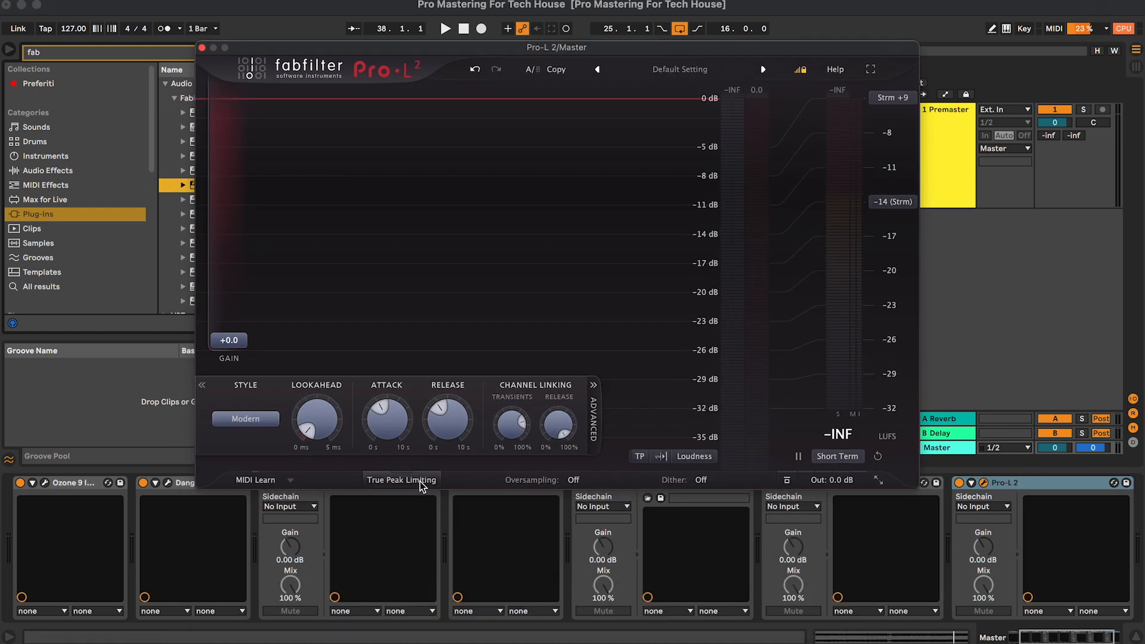
Configure Pro-L 2 with 16x oversampling, the Punchy style and the attack raised to near its maximum.
{"action": "left_click", "coordinate": [575, 480]}
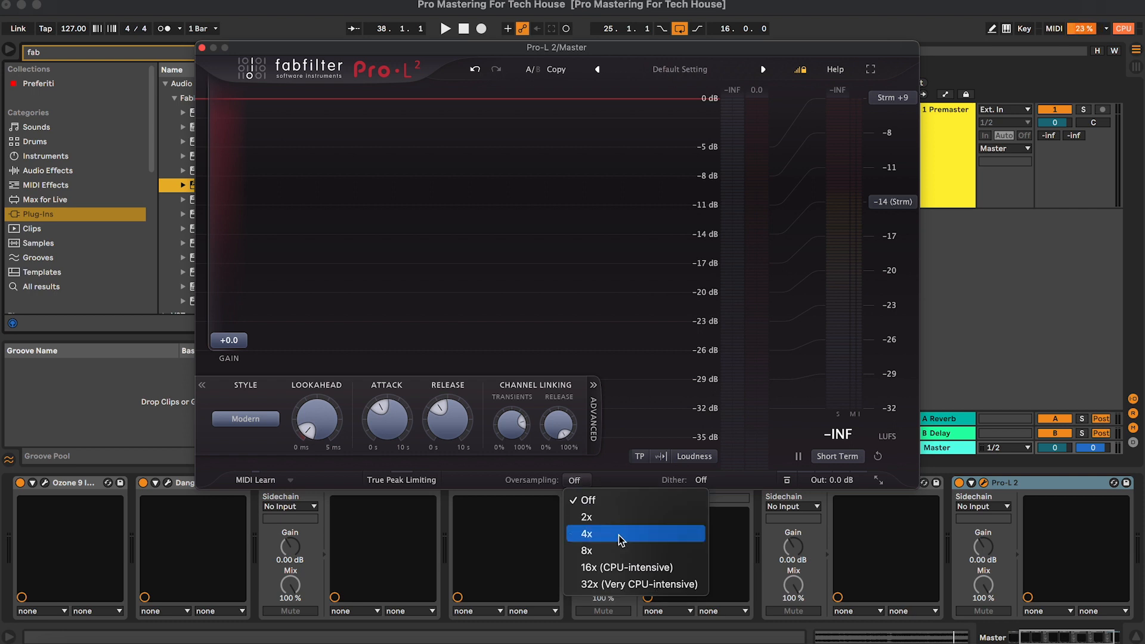
{"action": "left_click", "coordinate": [635, 567]}
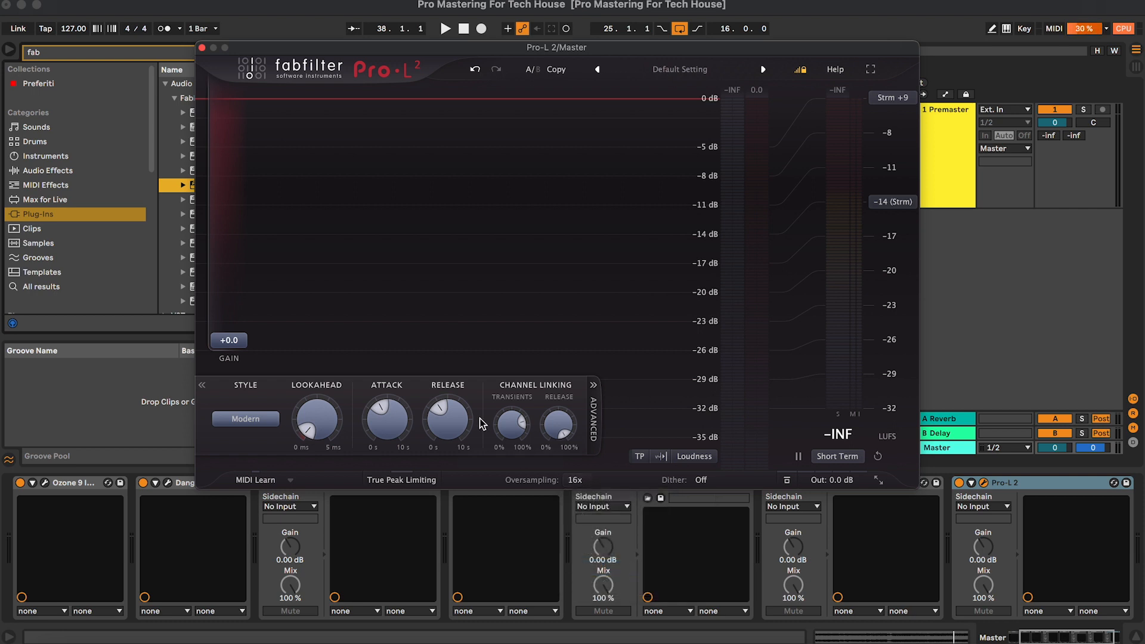
{"action": "left_click", "coordinate": [246, 419]}
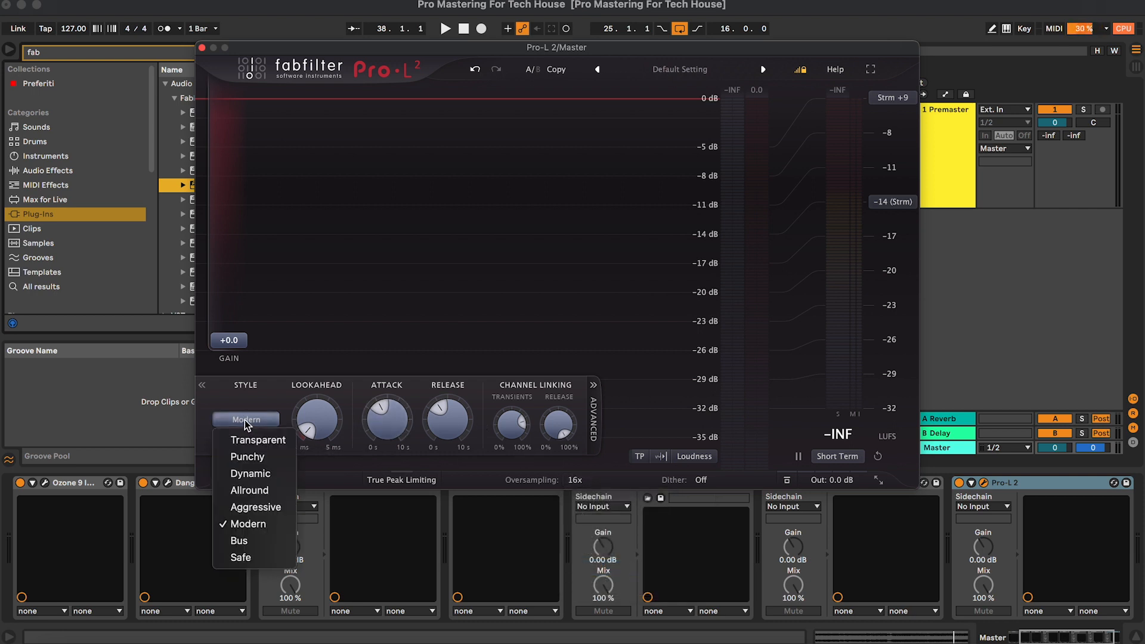
{"action": "left_click", "coordinate": [263, 459]}
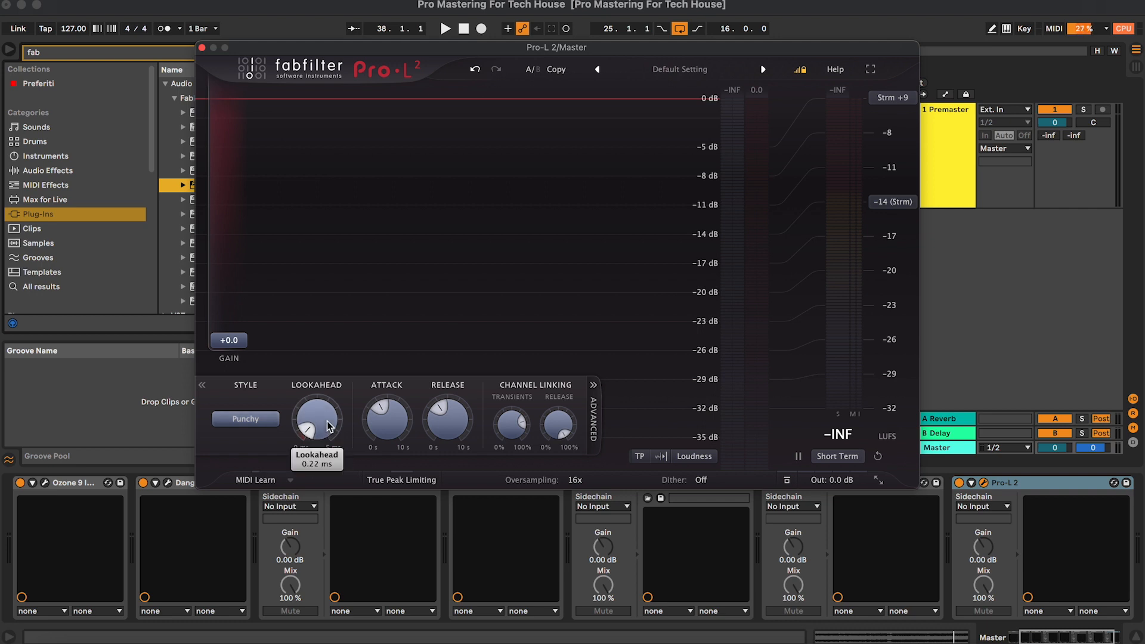
{"action": "left_click", "coordinate": [388, 439]}
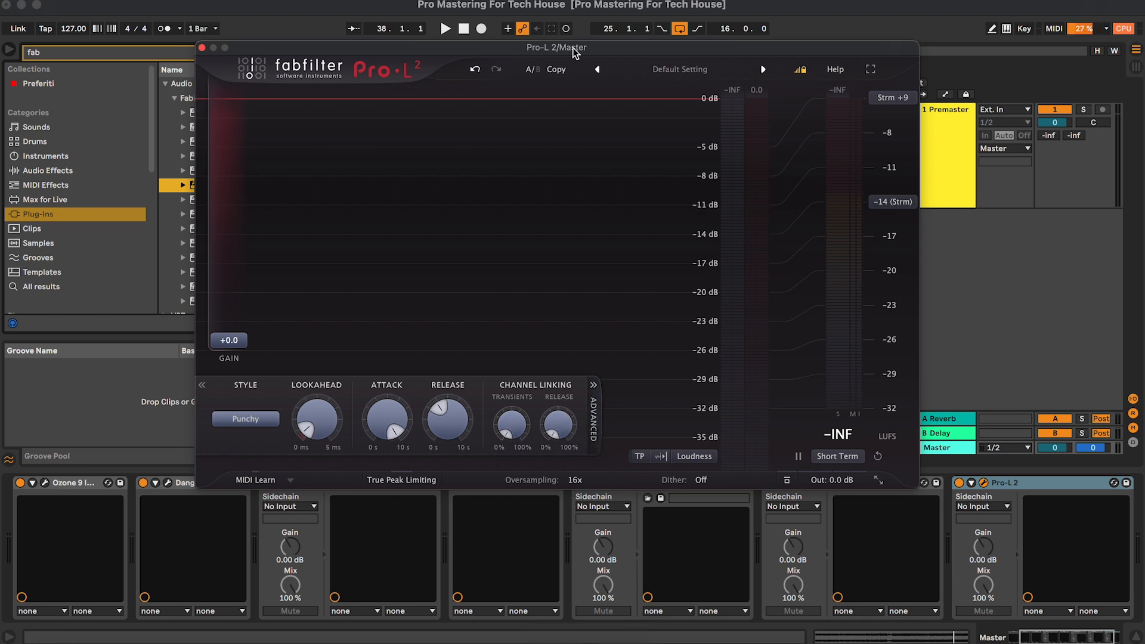
{"action": "left_click_drag", "start_coordinate": [575, 47], "coordinate": [687, 47]}
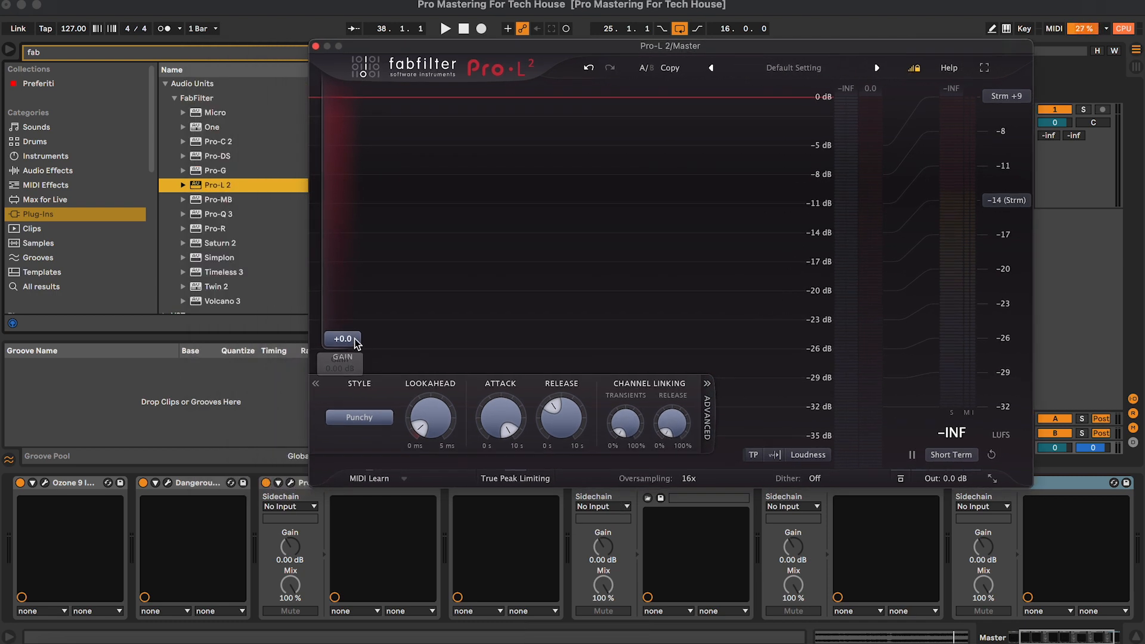
During playback, set Pro-L 2's gain to about +2.1 dB, reset its loudness measurement and close the limiter's window.
{"action": "mouse_move", "coordinate": [347, 339]}
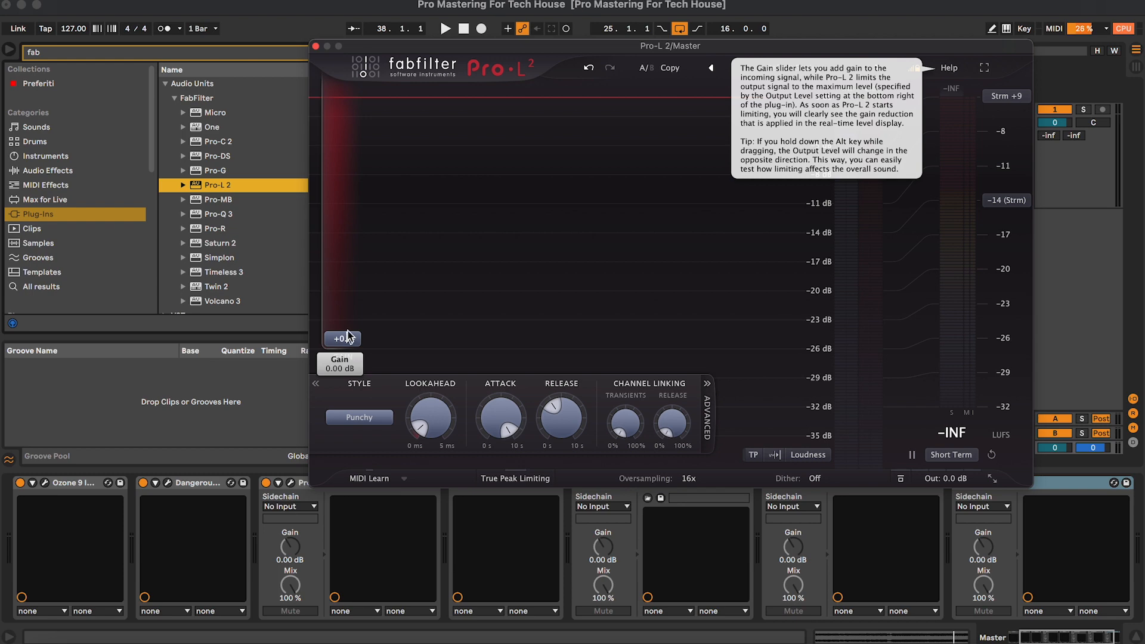
{"action": "key", "text": "space"}
{"action": "left_click_drag", "start_coordinate": [365, 341], "coordinate": [365, 277]}
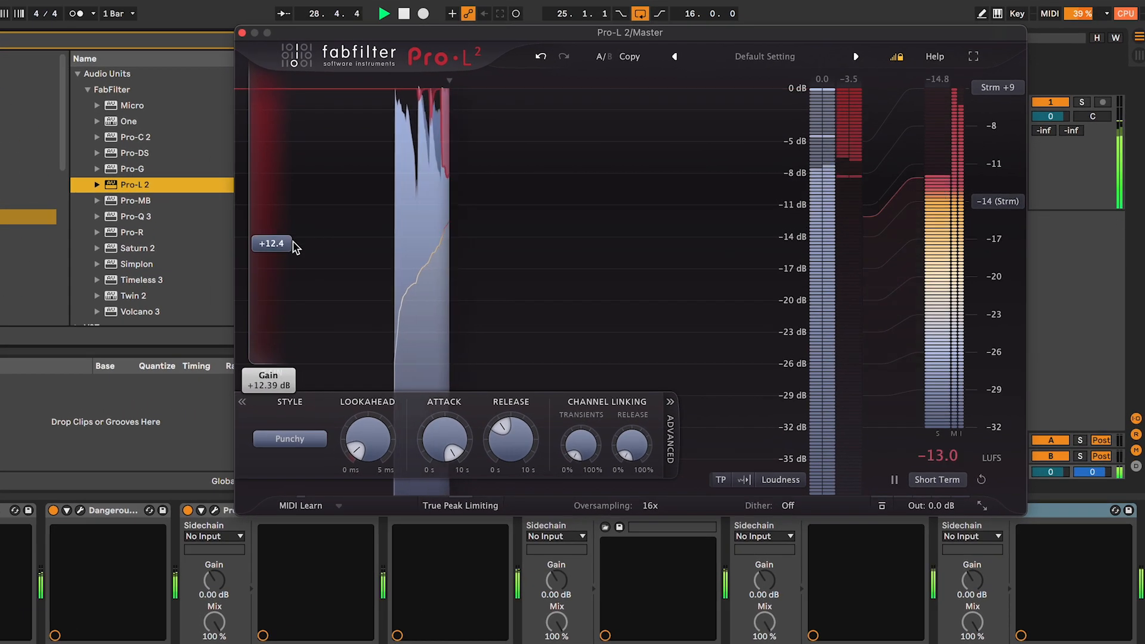
{"action": "left_click_drag", "start_coordinate": [297, 285], "coordinate": [282, 337]}
{"action": "left_click", "coordinate": [981, 479]}
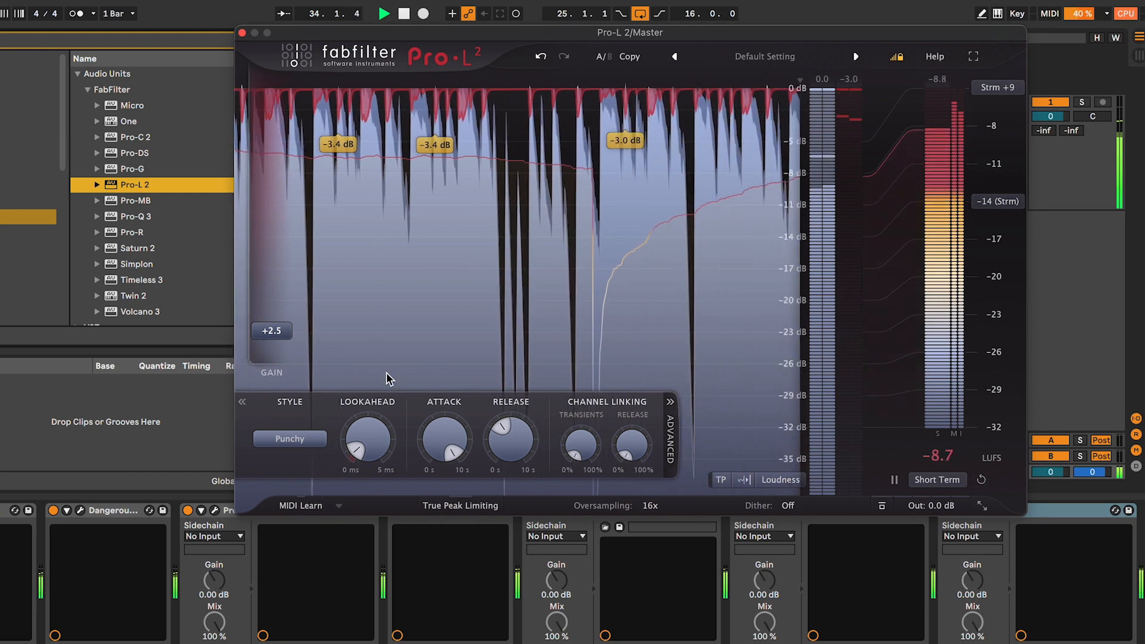
{"action": "left_click_drag", "start_coordinate": [279, 334], "coordinate": [278, 342]}
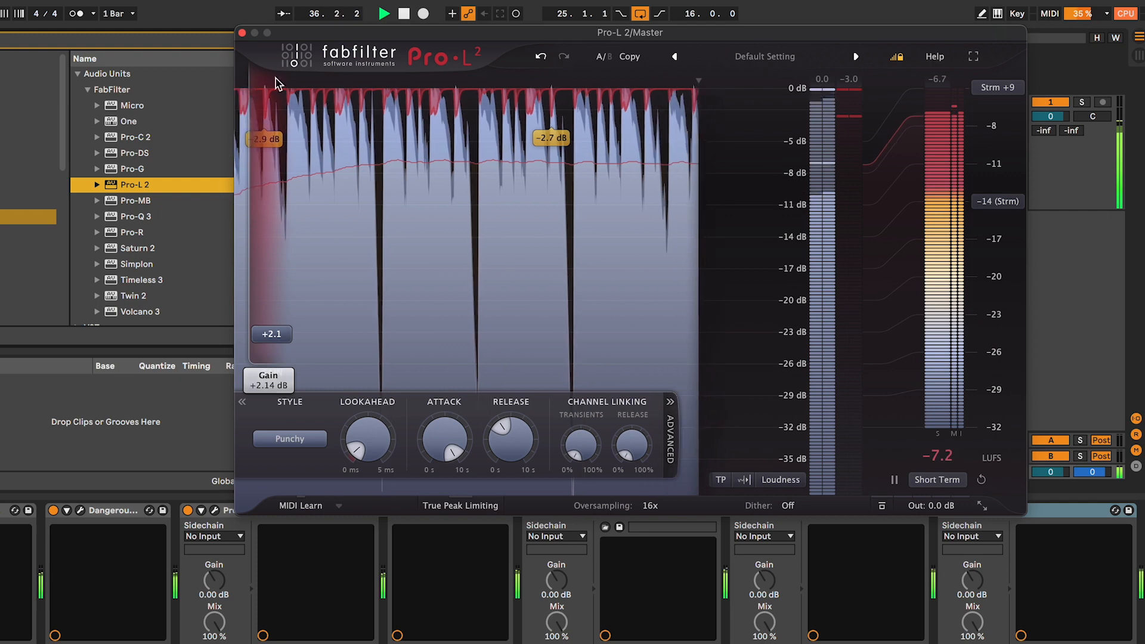
{"action": "left_click", "coordinate": [242, 34]}
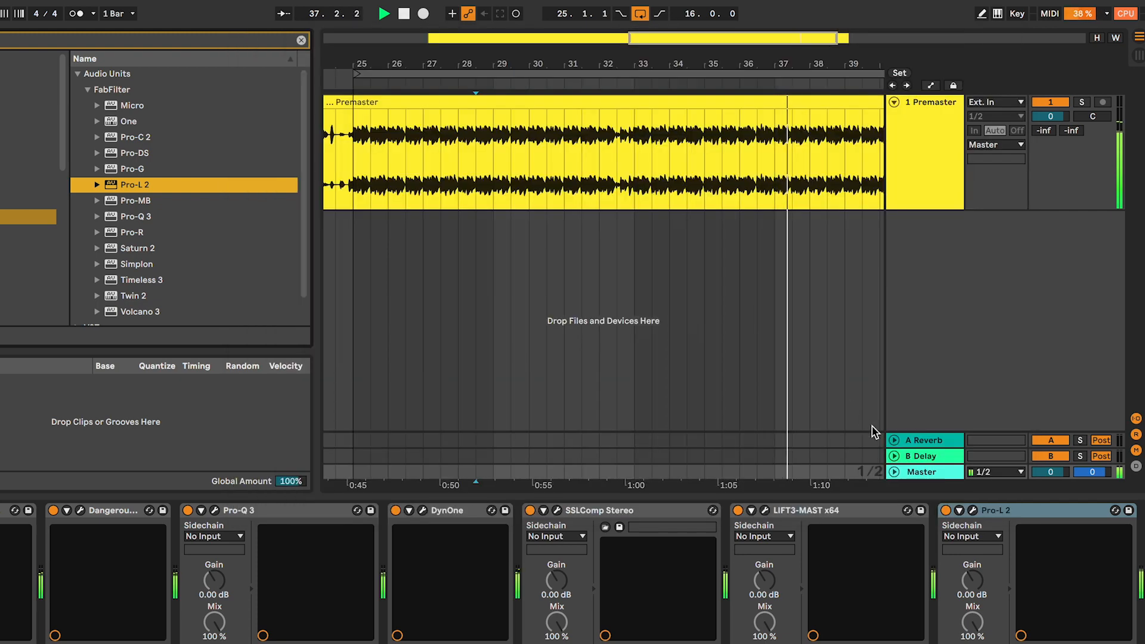
Bypass Pro-L 2 on the master, switch to Session View and enlarge the mixer to show the master's peak level.
{"action": "left_click", "coordinate": [928, 475]}
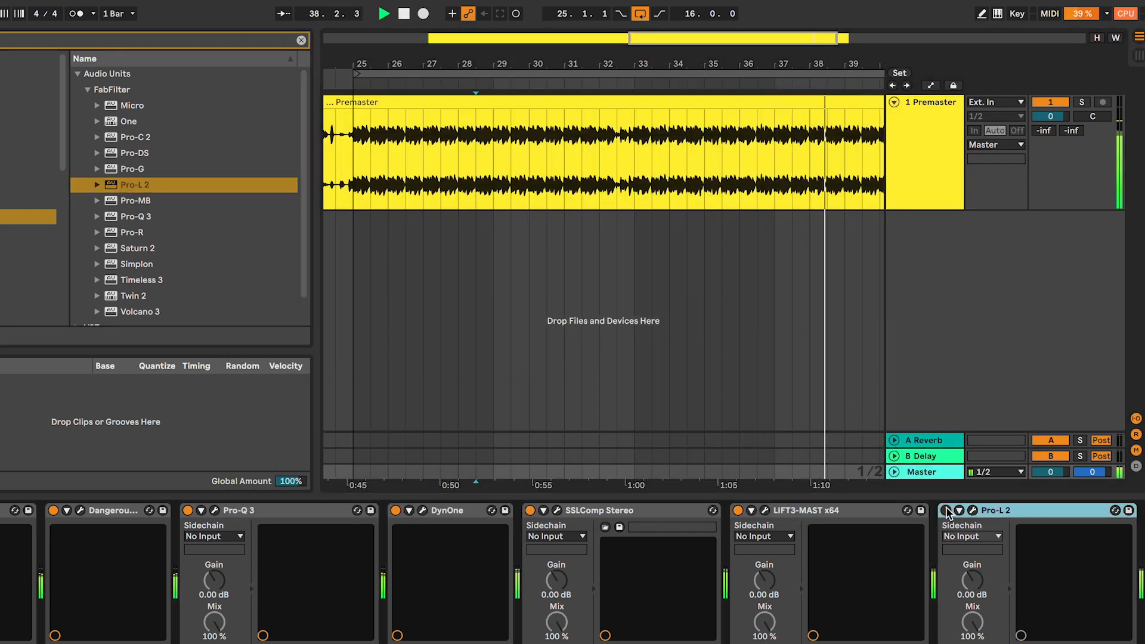
{"action": "key", "text": "Tab"}
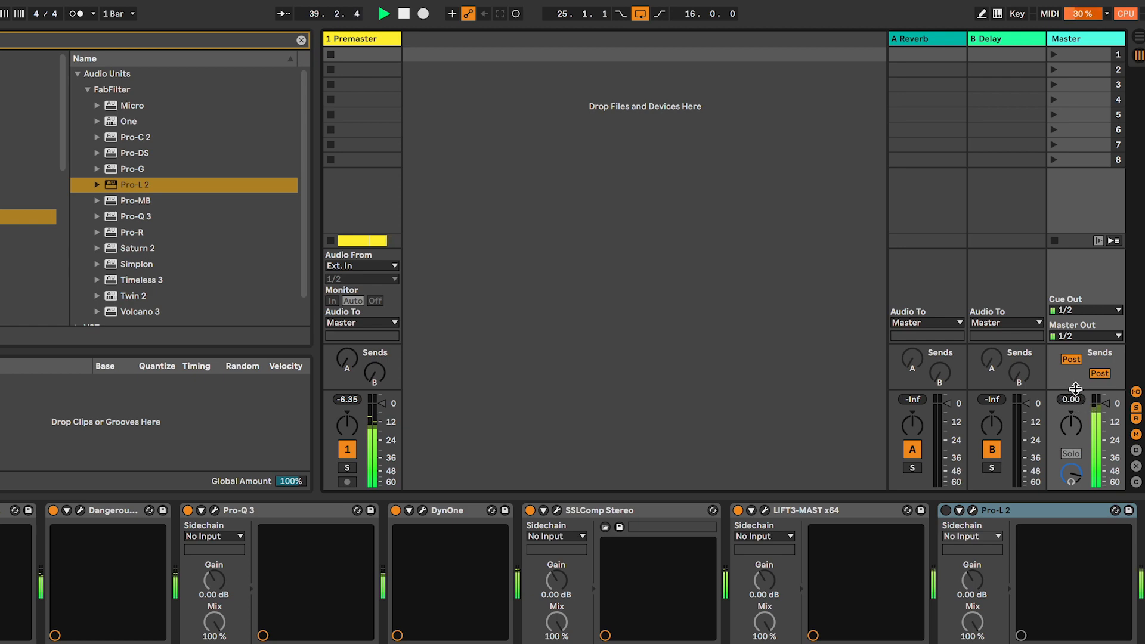
{"action": "left_click_drag", "start_coordinate": [1075, 389], "coordinate": [1075, 284]}
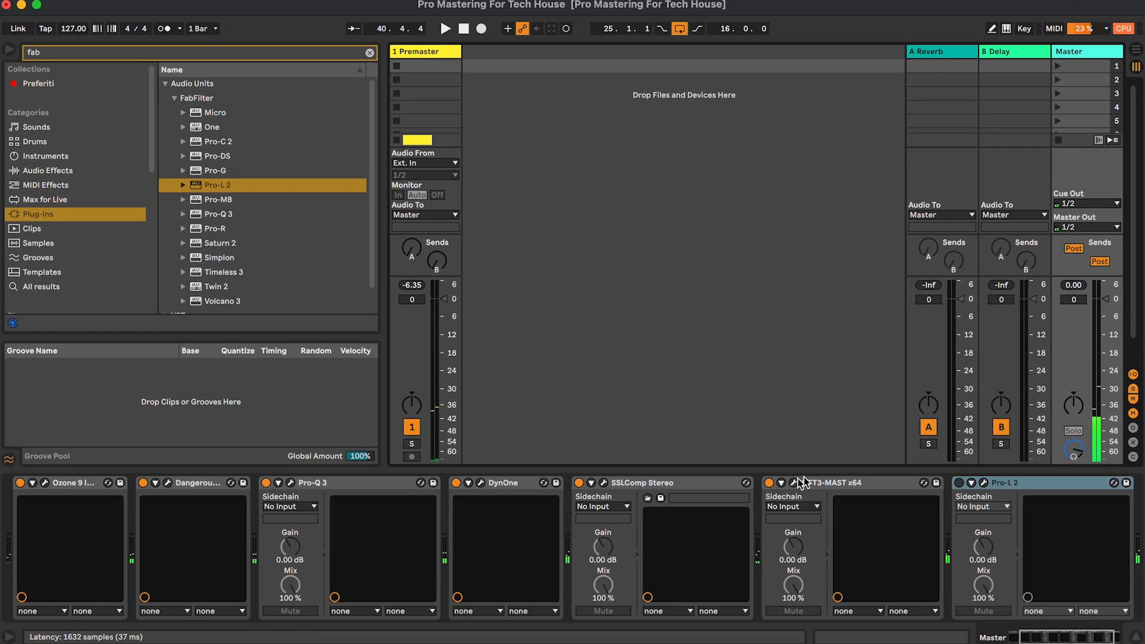
Lower DynOne's output to -2.0 dB during playback, reset the master's peak level indicator and close the plug-in.
{"action": "left_click", "coordinate": [481, 484]}
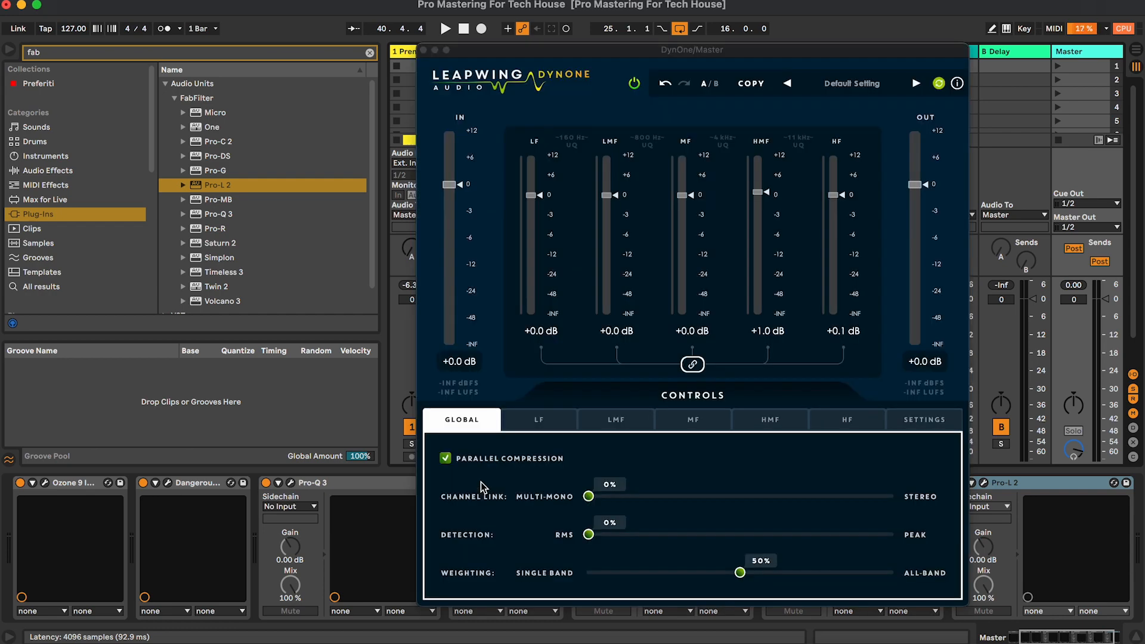
{"action": "left_click", "coordinate": [923, 359]}
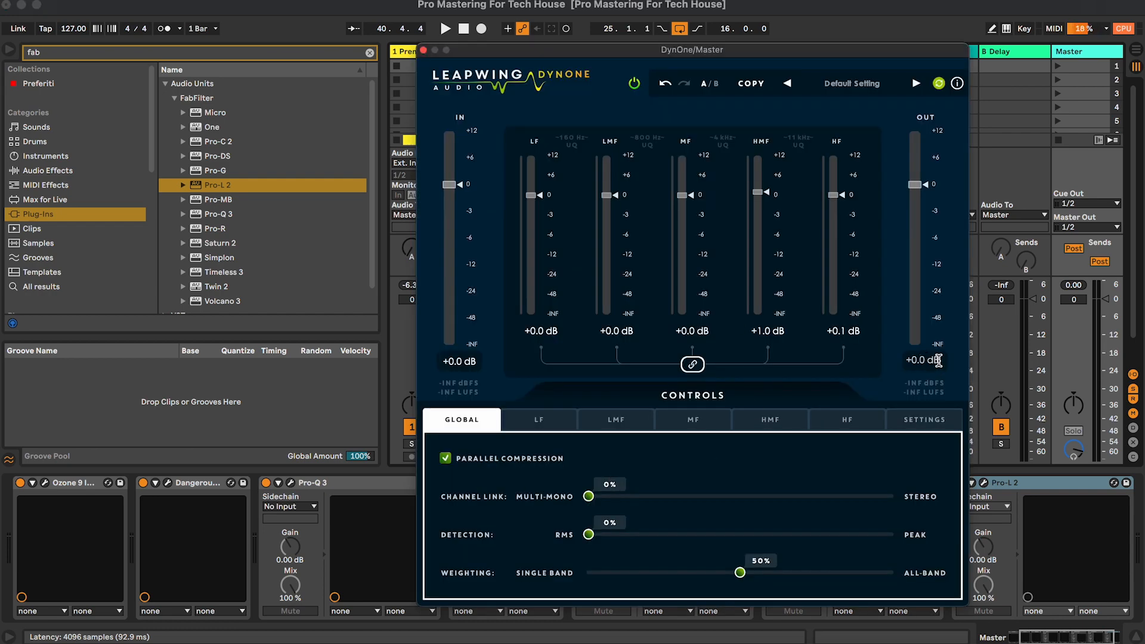
{"action": "key", "text": "space"}
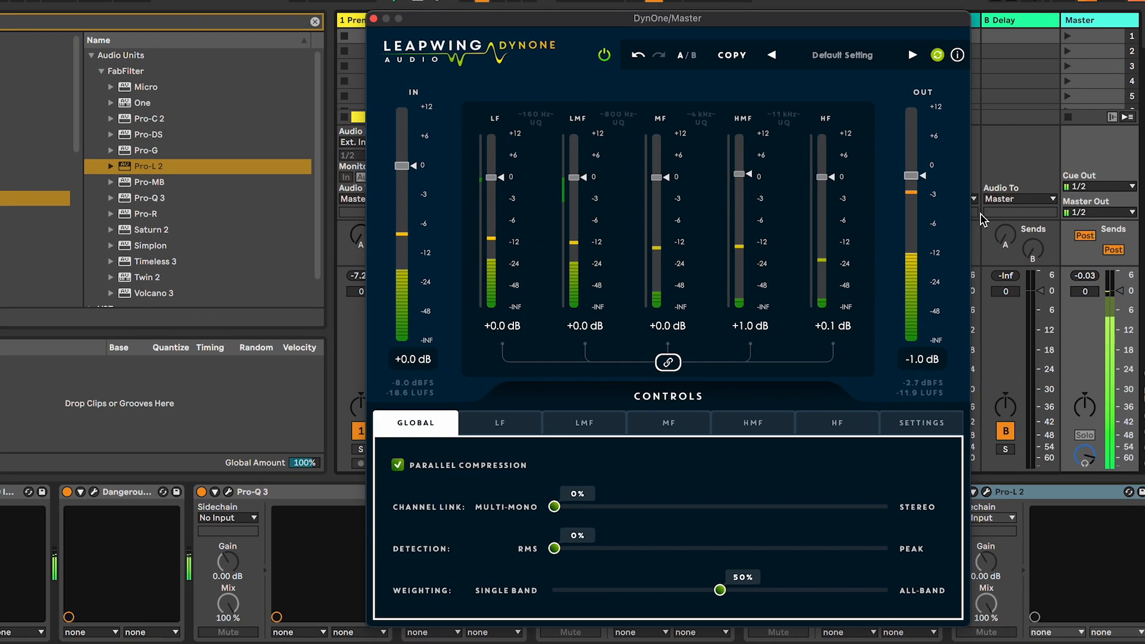
{"action": "mouse_move", "coordinate": [915, 194]}
{"action": "left_mouse_down"}
{"action": "mouse_move", "coordinate": [913, 180]}
{"action": "mouse_move", "coordinate": [916, 192]}
{"action": "left_mouse_up"}
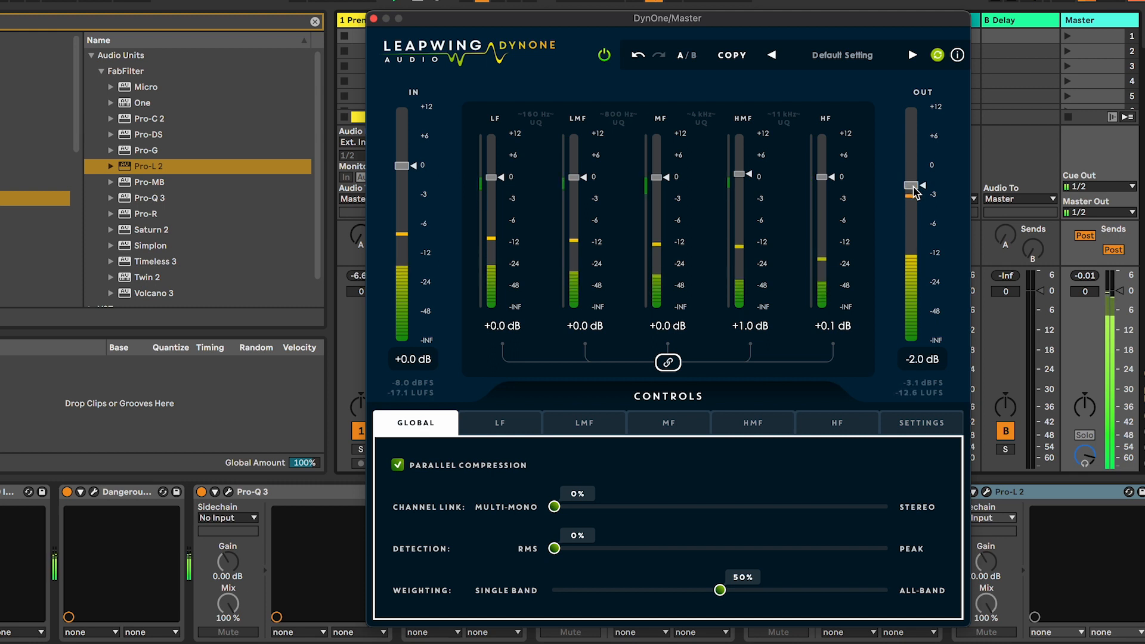
{"action": "left_click", "coordinate": [1085, 276]}
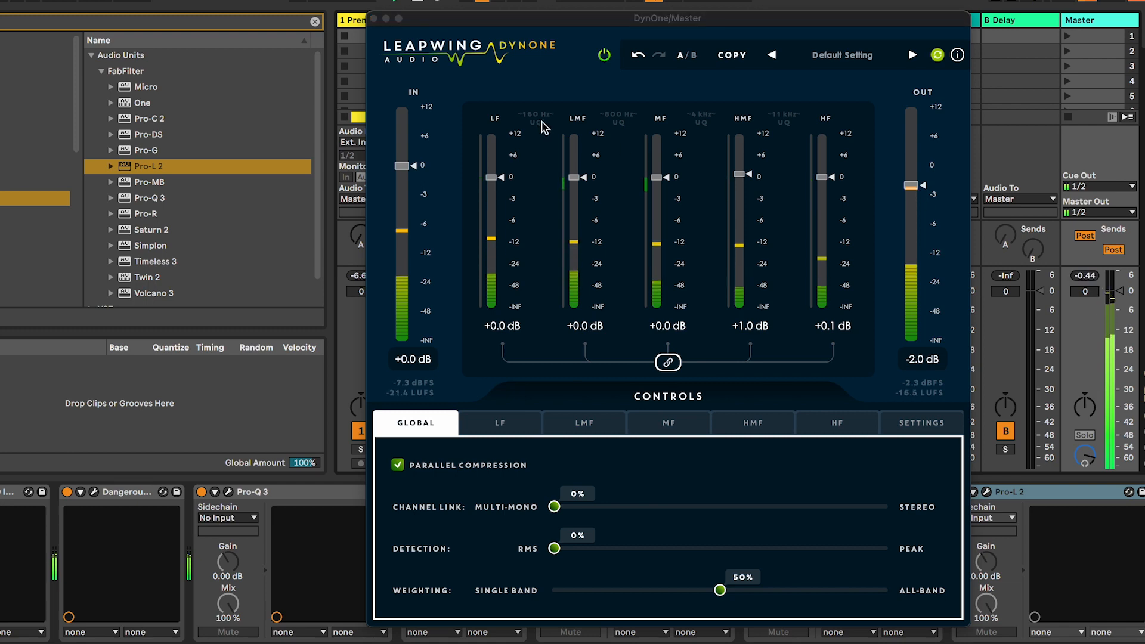
{"action": "left_click", "coordinate": [374, 18]}
Fine-tune the threshold of the SSL compressor on the master and close its window.
{"action": "left_click", "coordinate": [570, 491]}
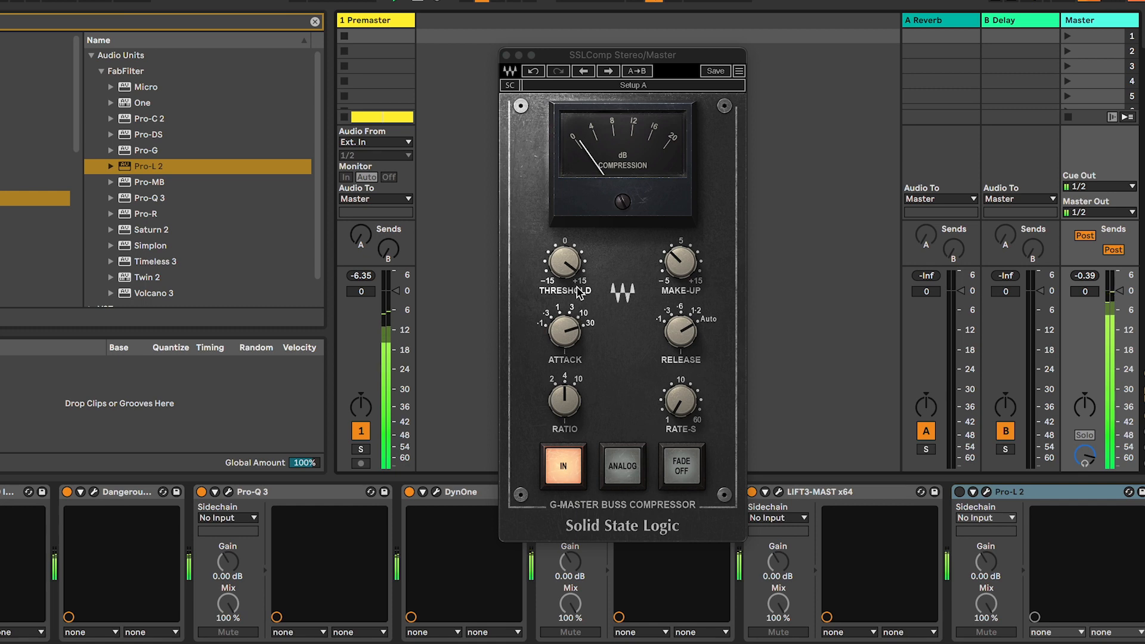
{"action": "left_click", "coordinate": [564, 263]}
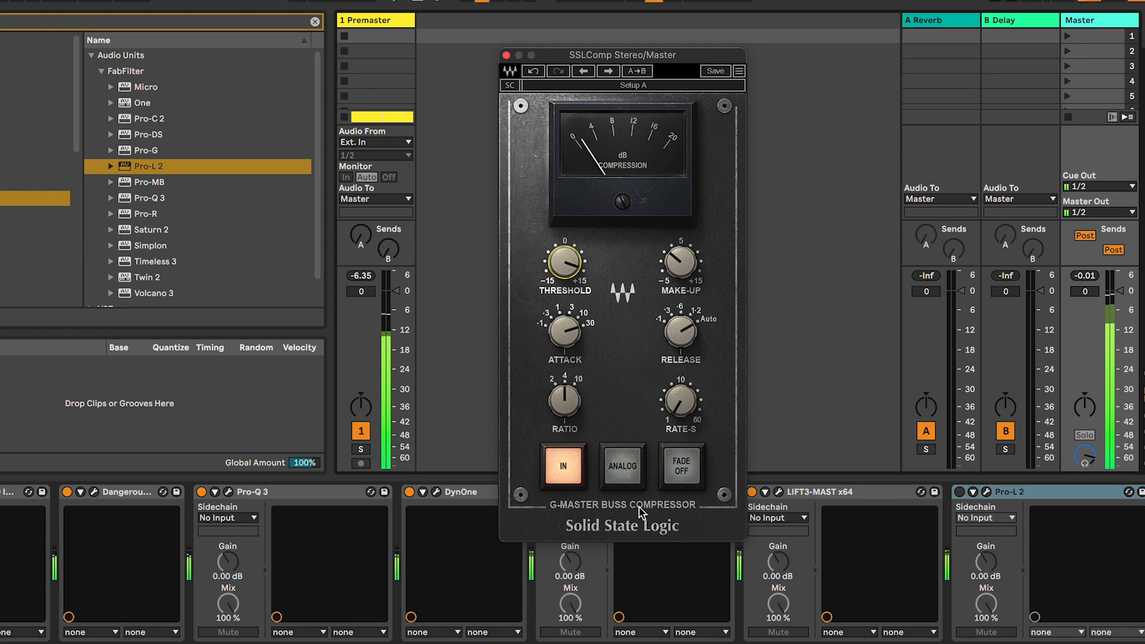
{"action": "left_click", "coordinate": [506, 55]}
Switch Pro-L 2 back on and raise its gain to about +2.7 dB.
{"action": "left_click", "coordinate": [961, 492]}
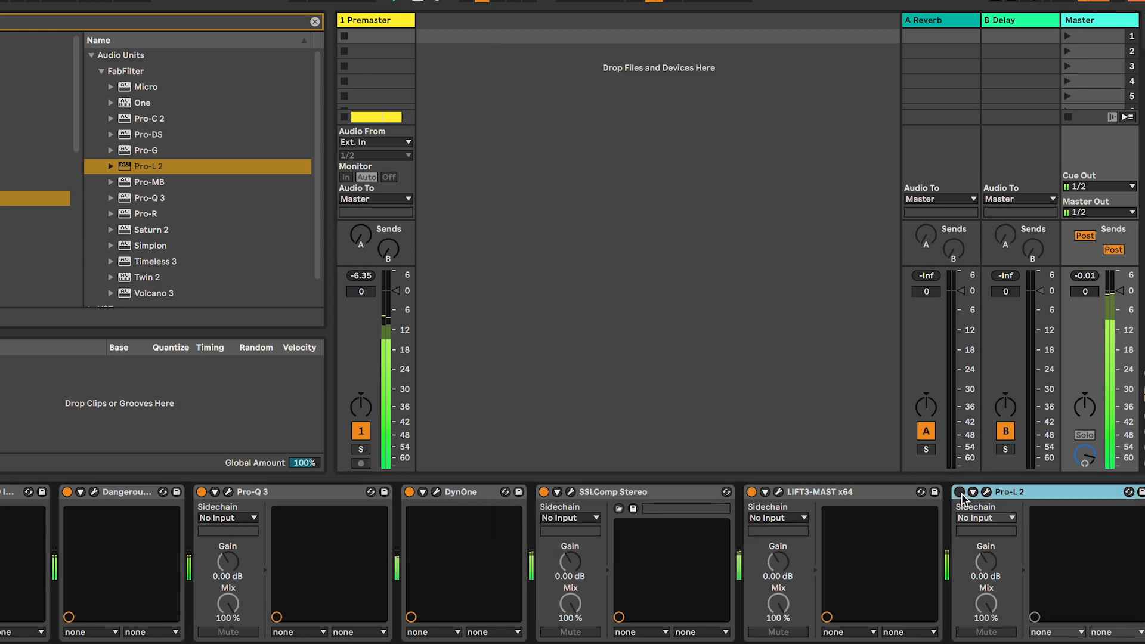
{"action": "left_click", "coordinate": [987, 492]}
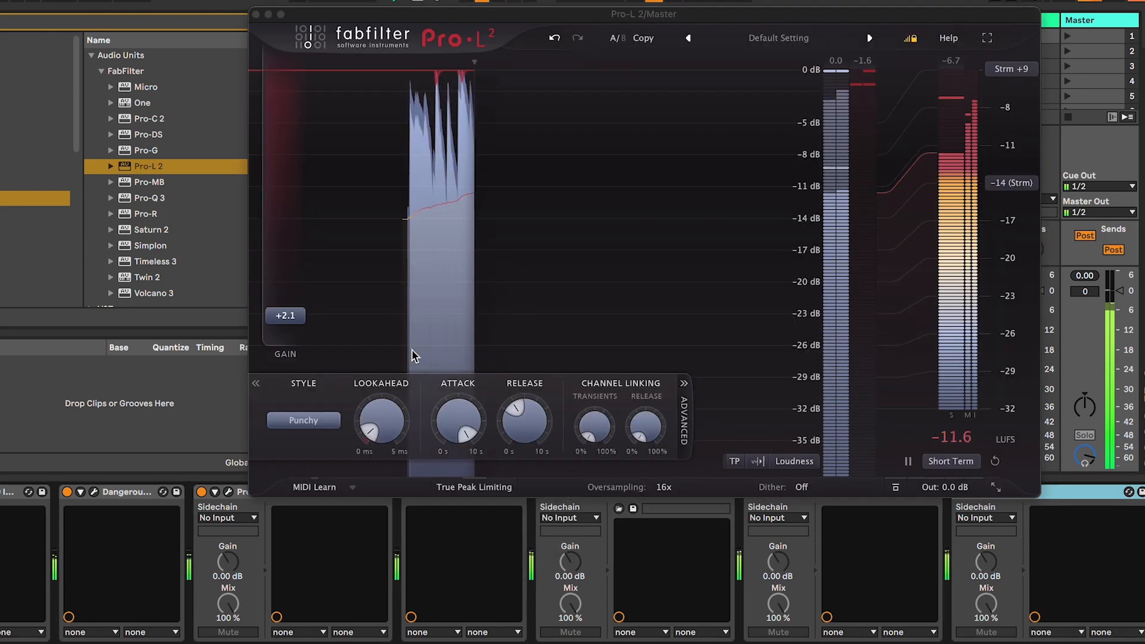
{"action": "left_click_drag", "start_coordinate": [292, 318], "coordinate": [293, 311]}
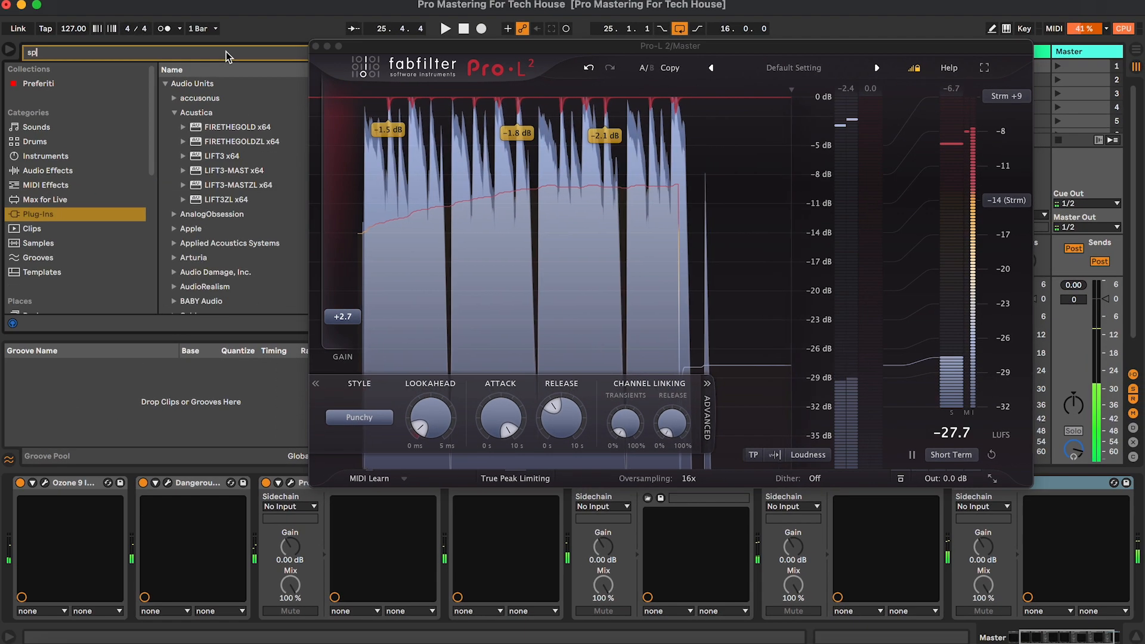
Search the plug-ins for "span", add Voxengo's SPAN after Pro-L 2 and arrange both plug-in windows side by side.
{"action": "type", "text": "an"}
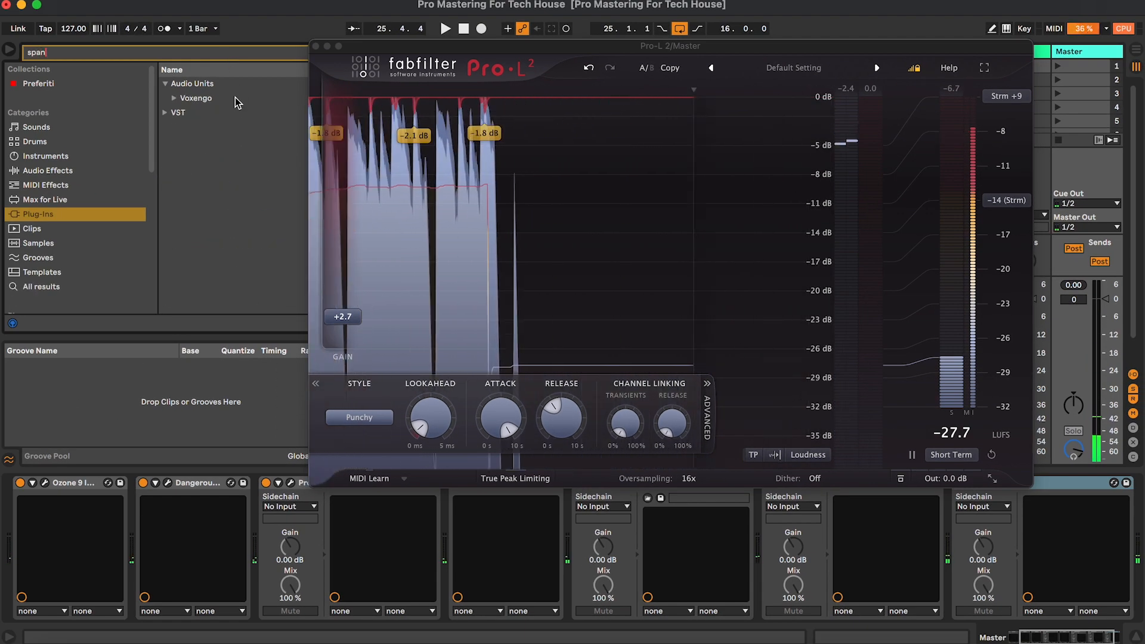
{"action": "left_click", "coordinate": [208, 99]}
{"action": "double_click", "coordinate": [218, 112]}
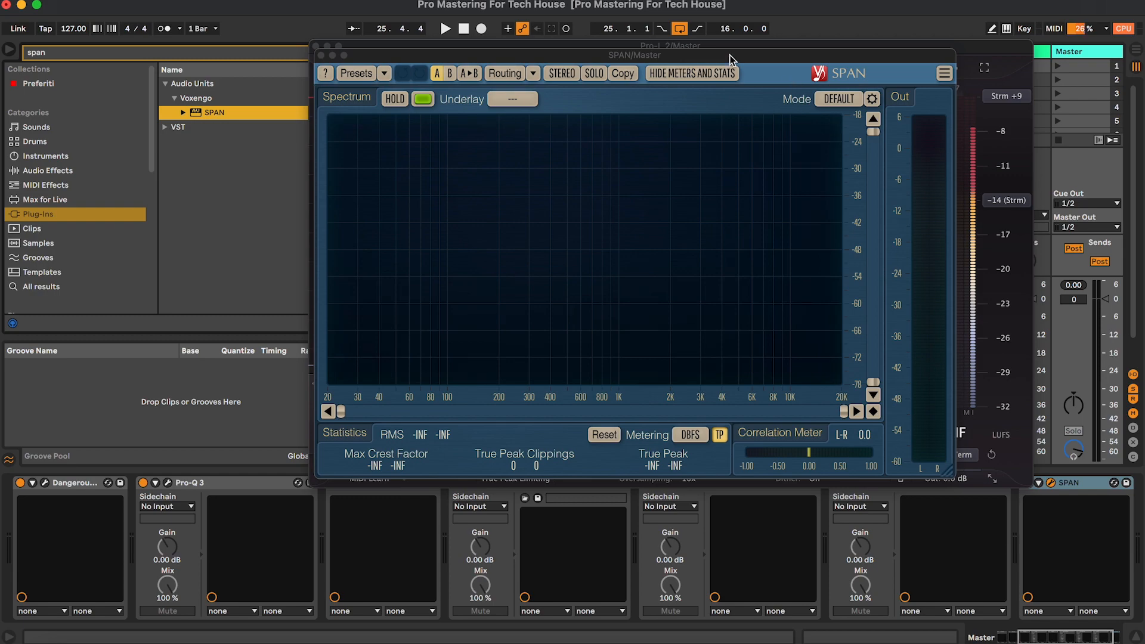
{"action": "left_click_drag", "start_coordinate": [732, 52], "coordinate": [574, 113]}
{"action": "left_click_drag", "start_coordinate": [686, 46], "coordinate": [750, 52]}
{"action": "left_click", "coordinate": [337, 118]}
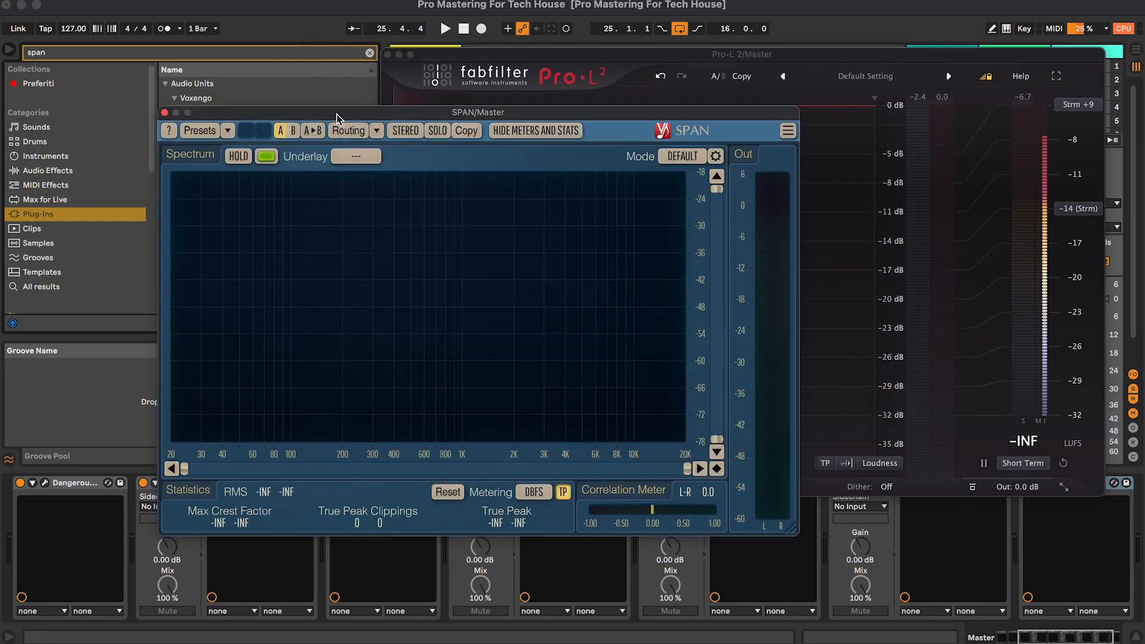
{"action": "left_click", "coordinate": [636, 52]}
Play the track and reset SPAN's statistics to check the limiter's output for true peak clippings.
{"action": "key", "text": "space"}
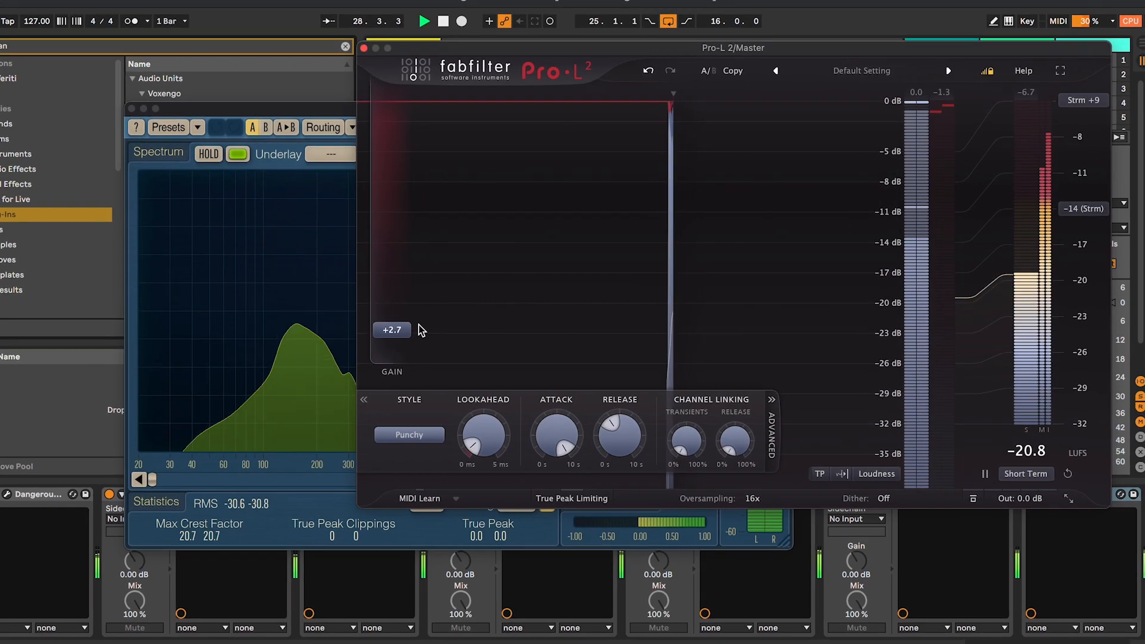
{"action": "left_click", "coordinate": [343, 114]}
{"action": "left_click", "coordinate": [448, 492]}
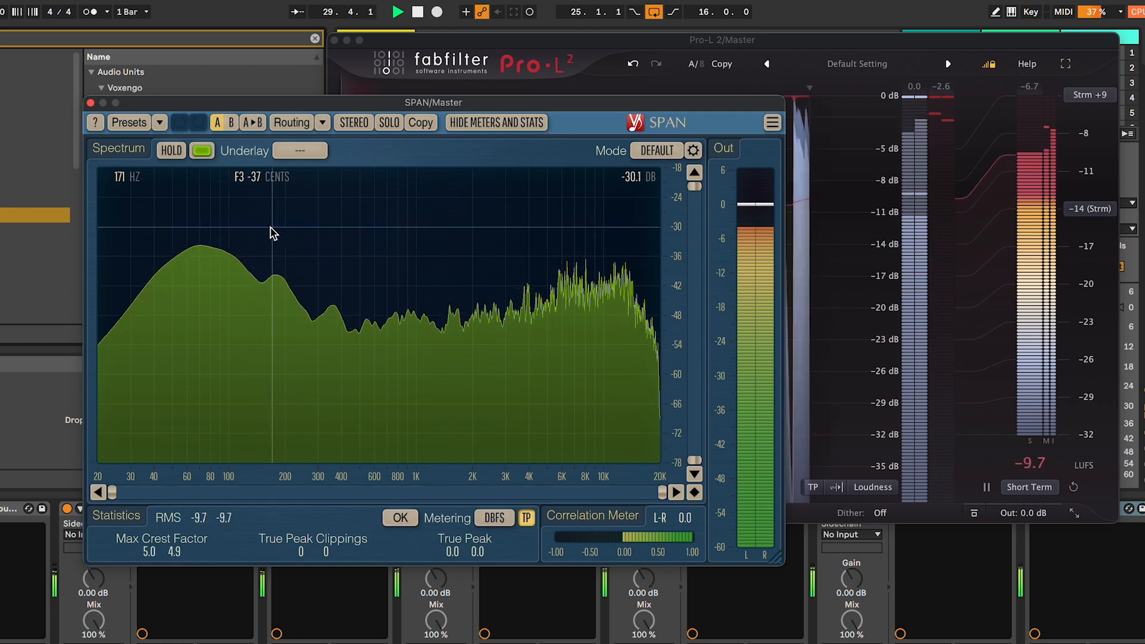
Raise Pro-L 2's gain to about +4.0 dB and reset SPAN's statistics for another clipping check.
{"action": "left_click_drag", "start_coordinate": [566, 43], "coordinate": [601, 43]}
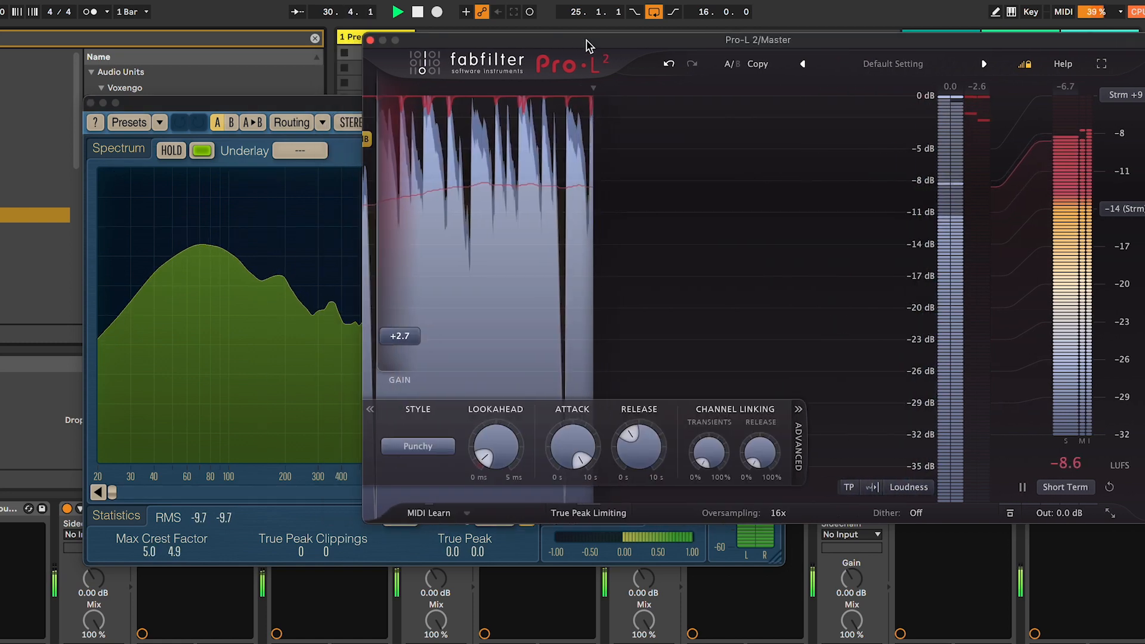
{"action": "mouse_move", "coordinate": [415, 336]}
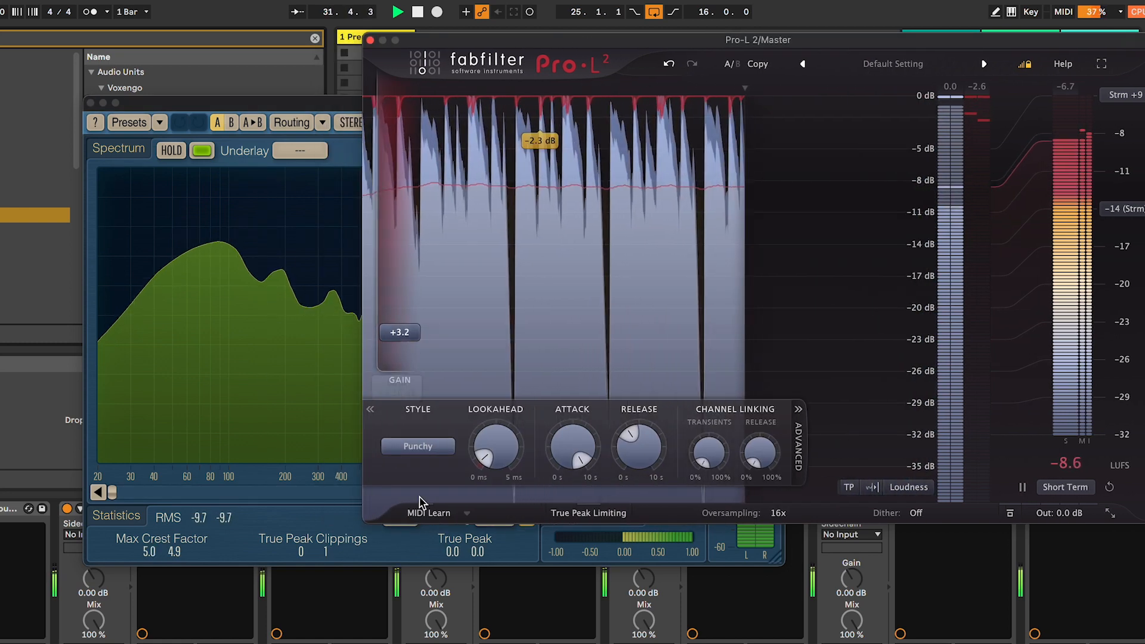
{"action": "mouse_move", "coordinate": [416, 335]}
{"action": "left_mouse_down"}
{"action": "mouse_move", "coordinate": [402, 294]}
{"action": "mouse_move", "coordinate": [404, 317]}
{"action": "left_mouse_up"}
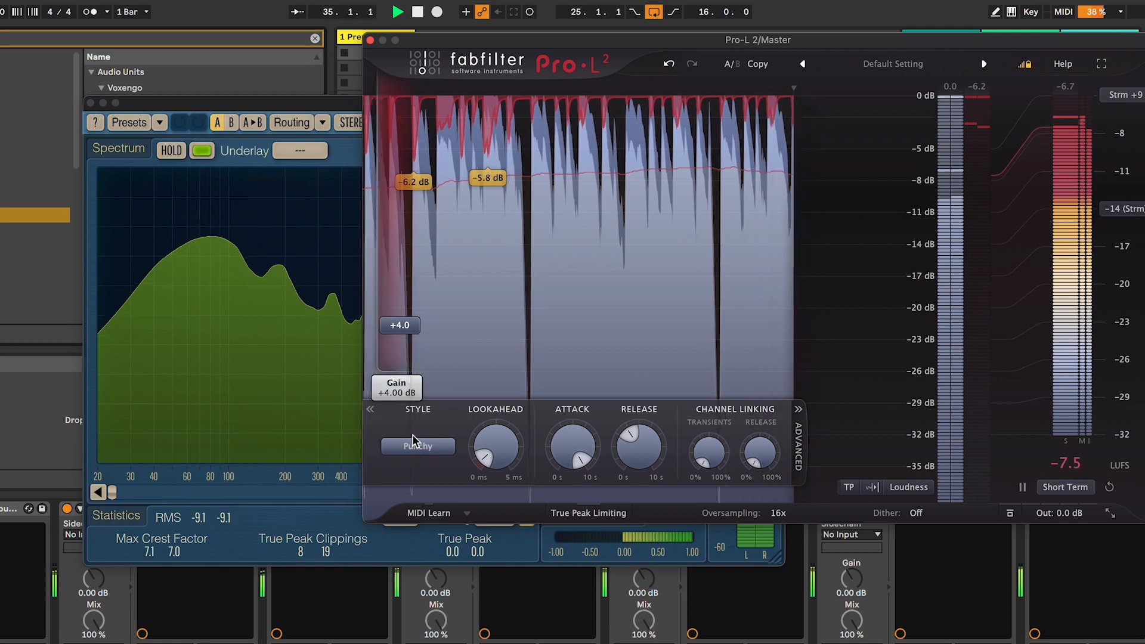
{"action": "left_click", "coordinate": [403, 526]}
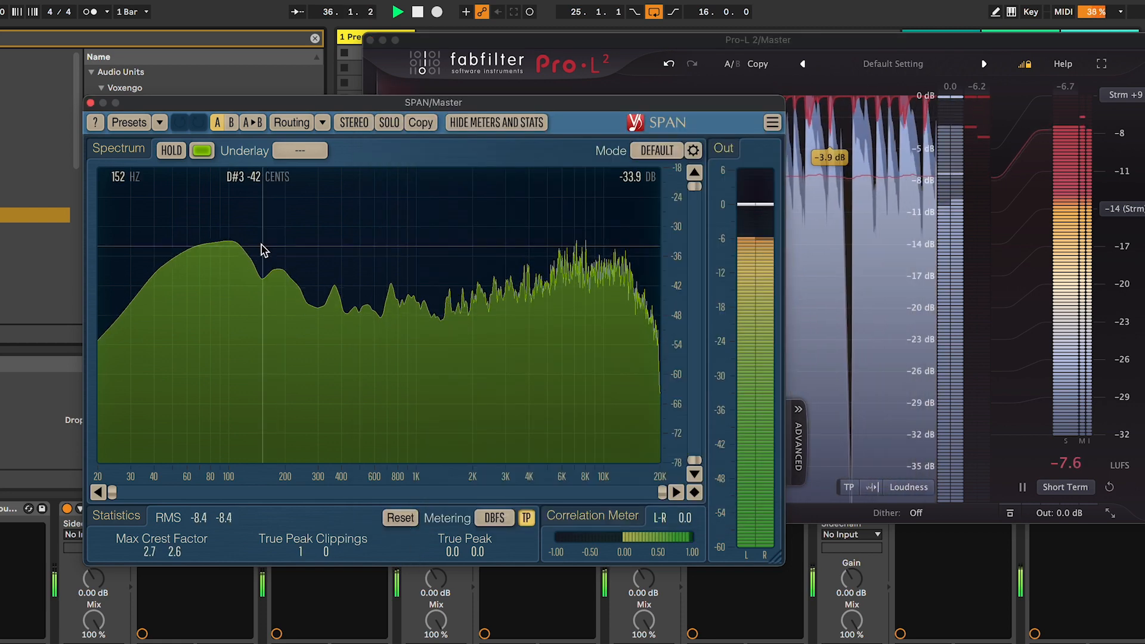
Push Pro-L 2's gain further to about +4.7 dB, resetting SPAN's statistics to recheck the true peak clippings.
{"action": "left_click_drag", "start_coordinate": [497, 39], "coordinate": [515, 38]}
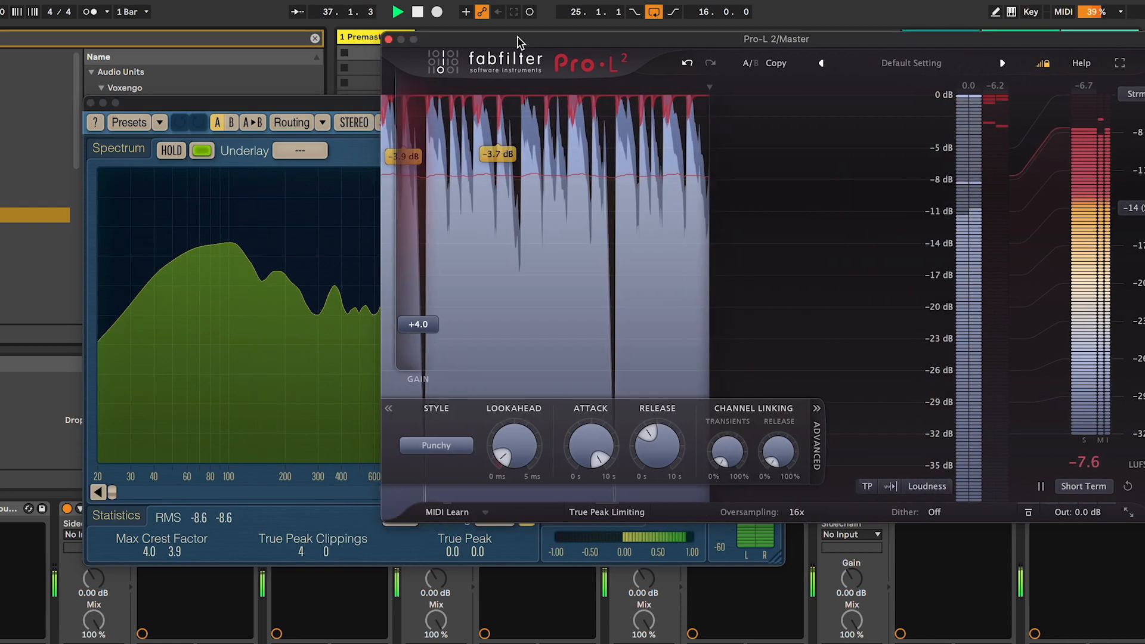
{"action": "left_click_drag", "start_coordinate": [427, 319], "coordinate": [428, 320]}
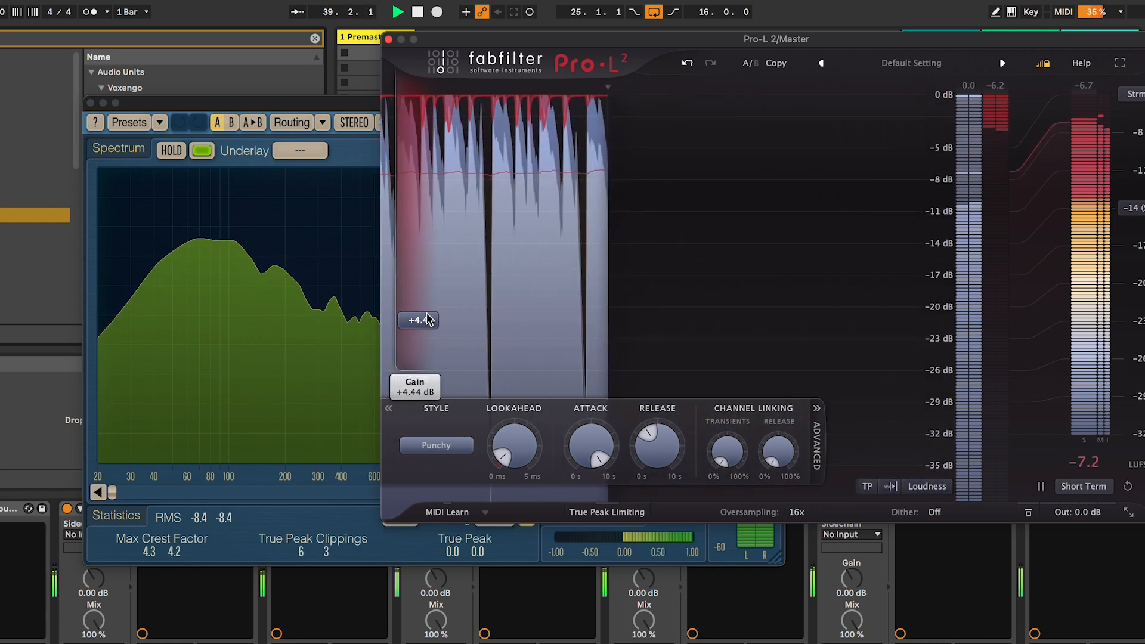
{"action": "scroll", "coordinate": [430, 319], "scroll_direction": "up", "scroll_amount": 1}
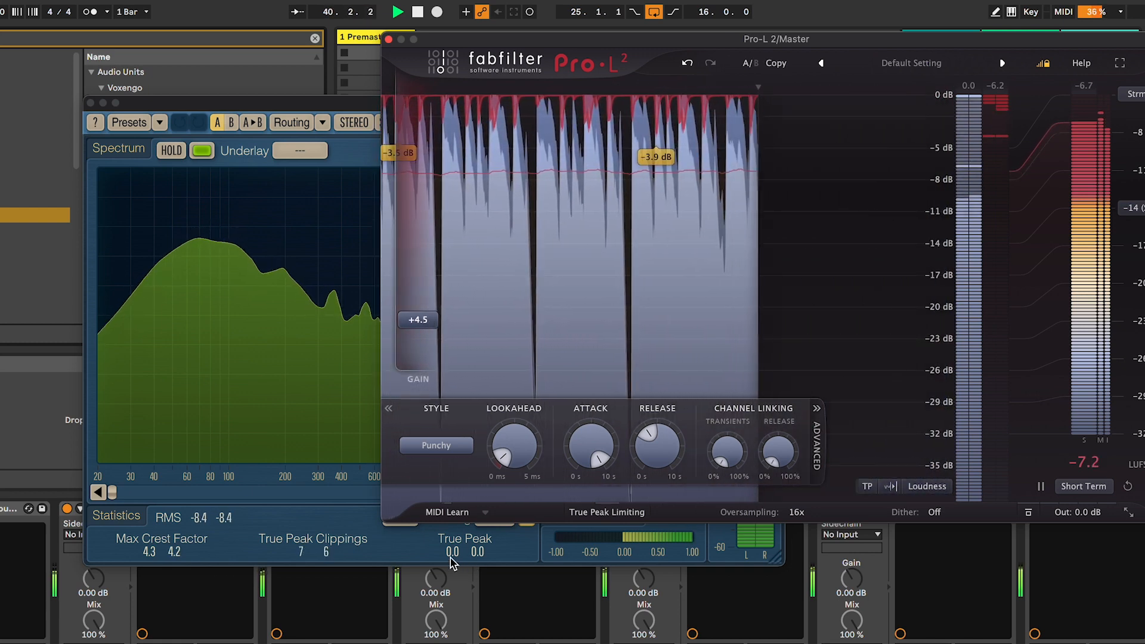
{"action": "left_click", "coordinate": [454, 555]}
{"action": "left_click", "coordinate": [399, 516]}
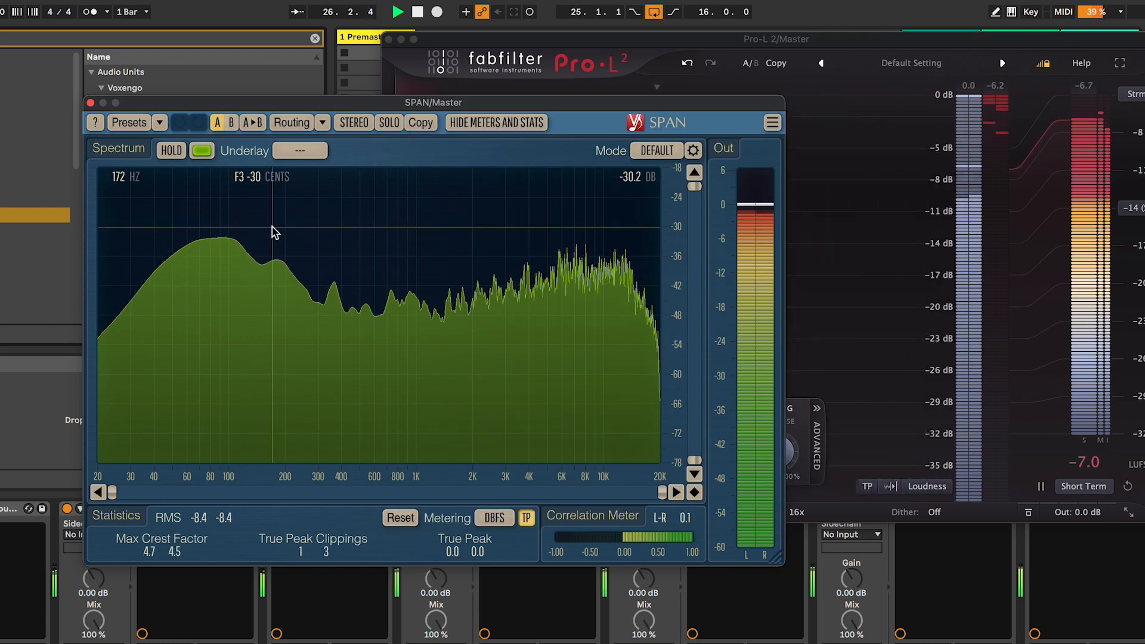
{"action": "left_click", "coordinate": [612, 41]}
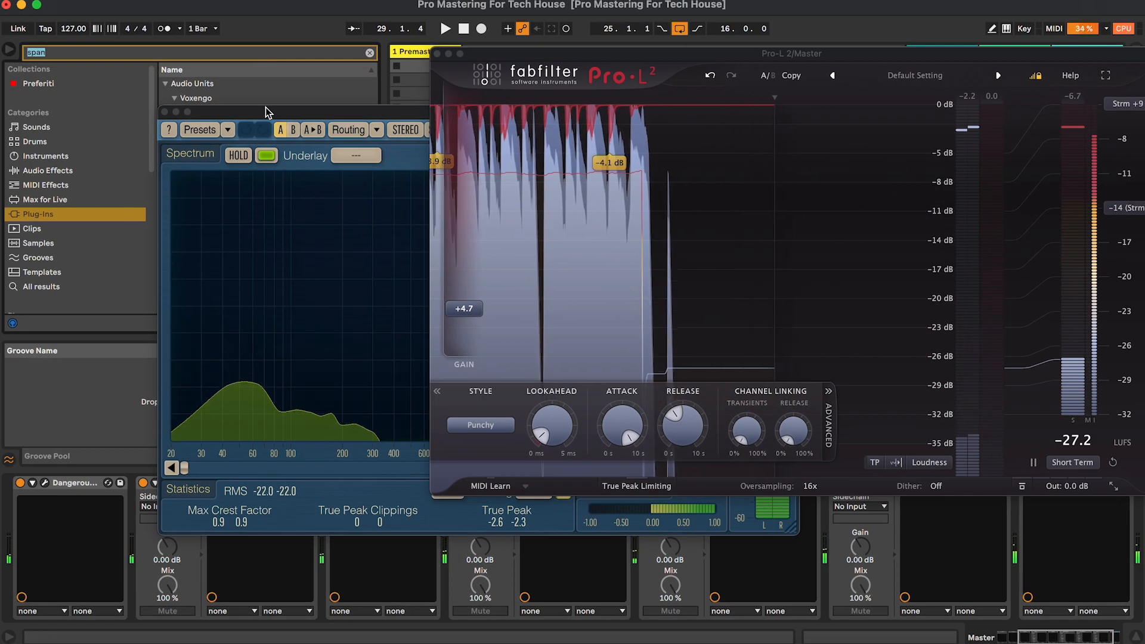
Search the plug-ins for "bx", add Plugin Alliance's bx_meter to the master and place its window beside SPAN during playback.
{"action": "type", "text": "bx"}
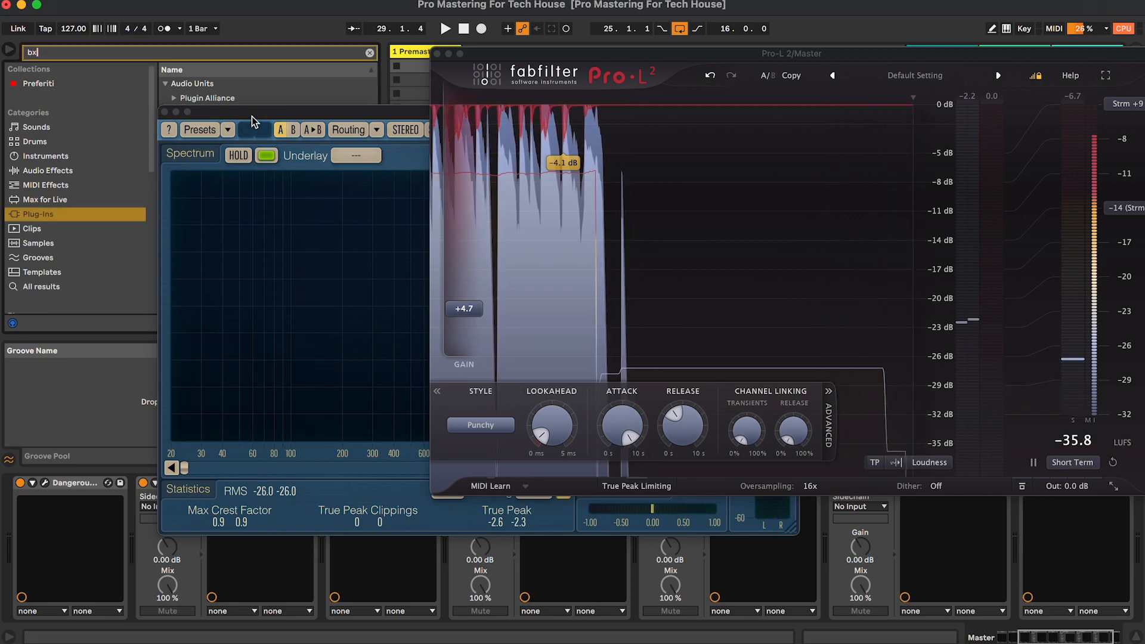
{"action": "left_click", "coordinate": [217, 100]}
{"action": "left_click", "coordinate": [223, 112]}
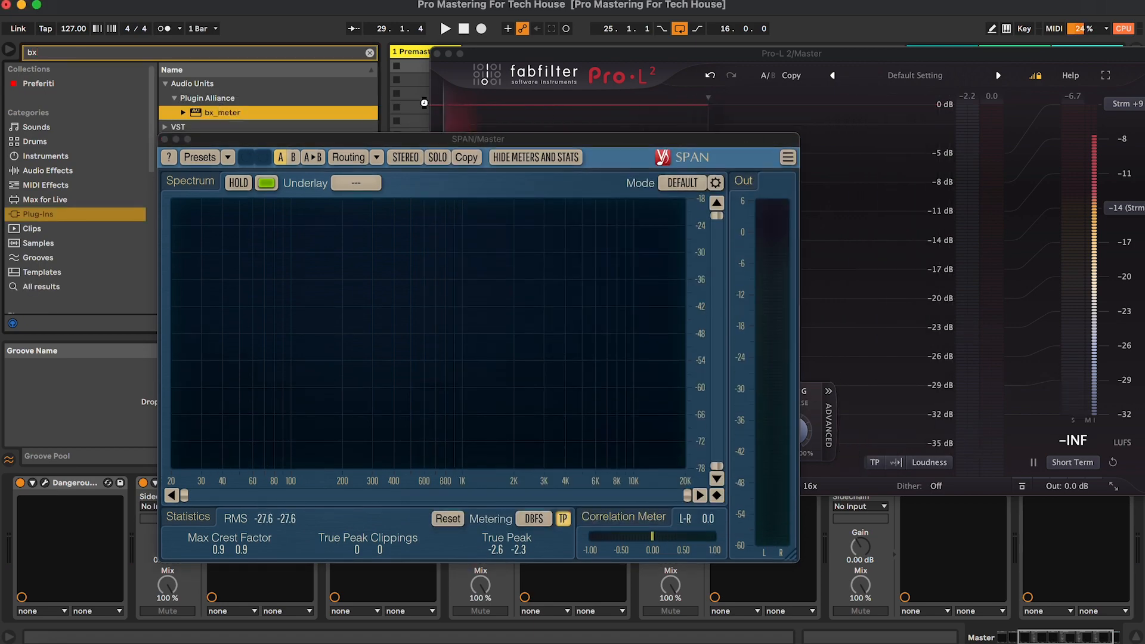
{"action": "key", "text": "space"}
{"action": "left_click_drag", "start_coordinate": [253, 38], "coordinate": [91, 2]}
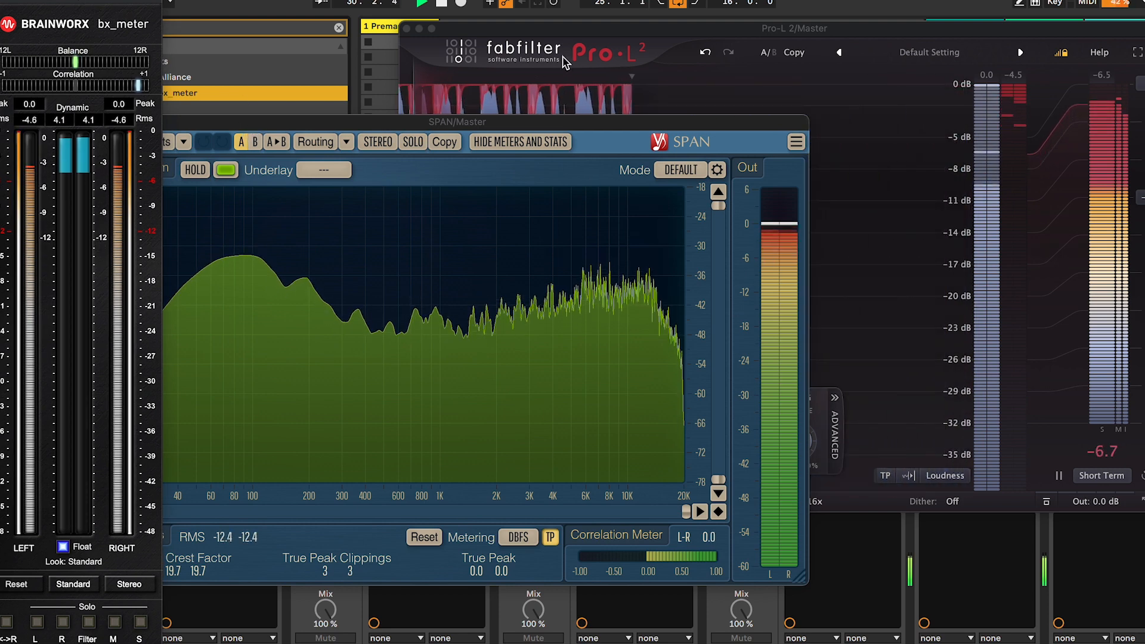
Move SPAN clear of bx_meter during playback to compare both meters, and bring bx_meter back to the front.
{"action": "left_click", "coordinate": [278, 292]}
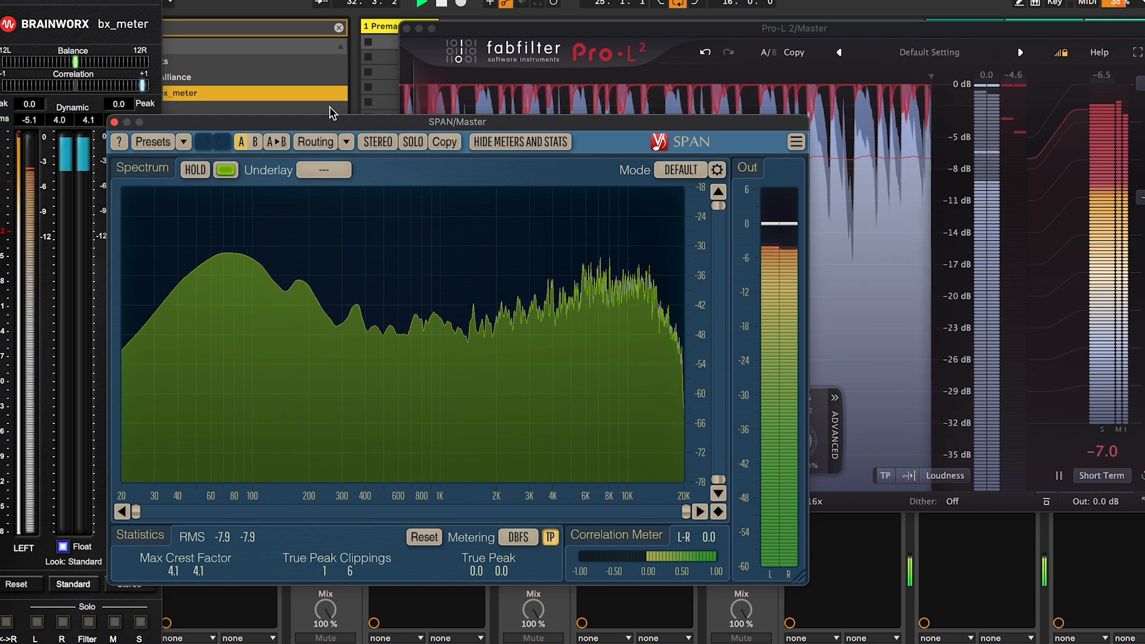
{"action": "left_click_drag", "start_coordinate": [374, 122], "coordinate": [416, 115]}
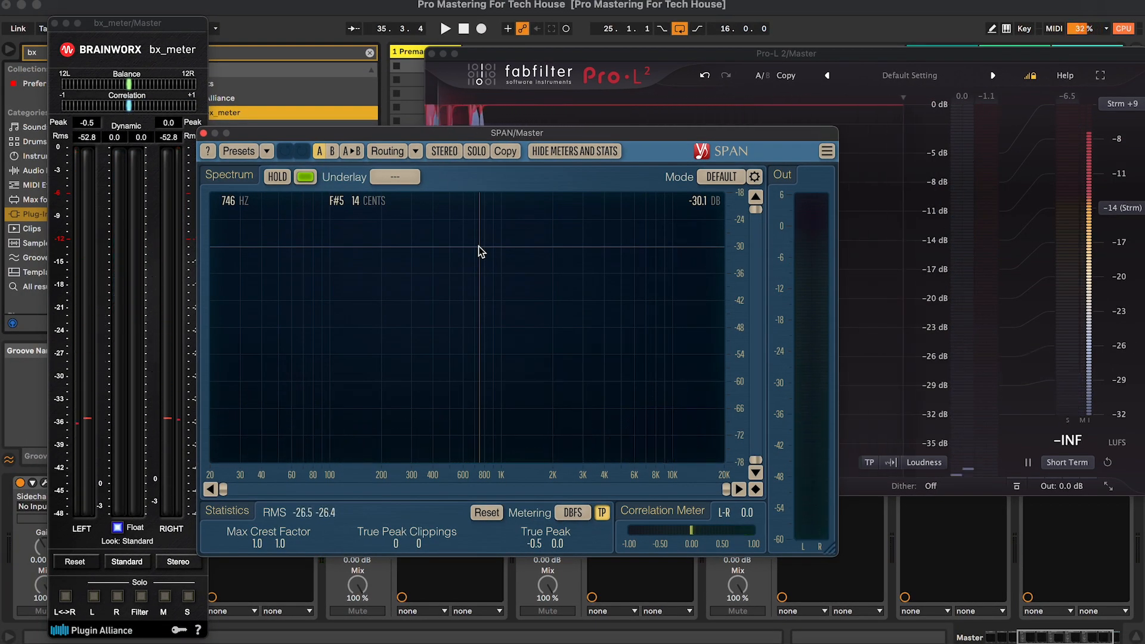
{"action": "left_click", "coordinate": [146, 26]}
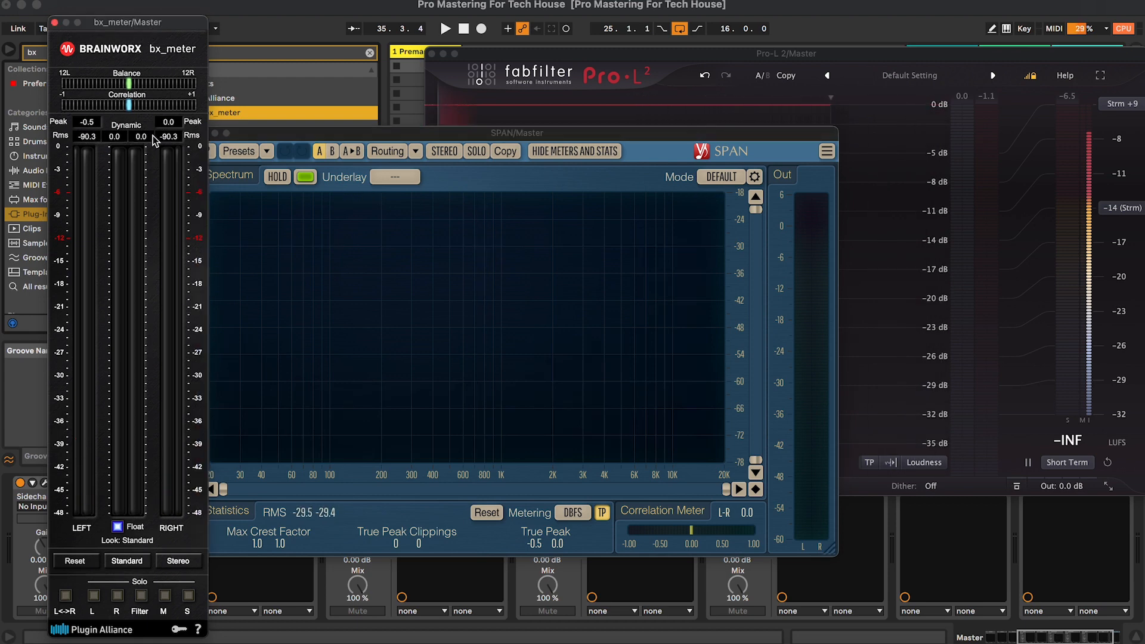
Close the open Pro-L 2, SPAN and bx_meter plug-in windows.
{"action": "left_click", "coordinate": [481, 60]}
{"action": "left_click", "coordinate": [432, 53]}
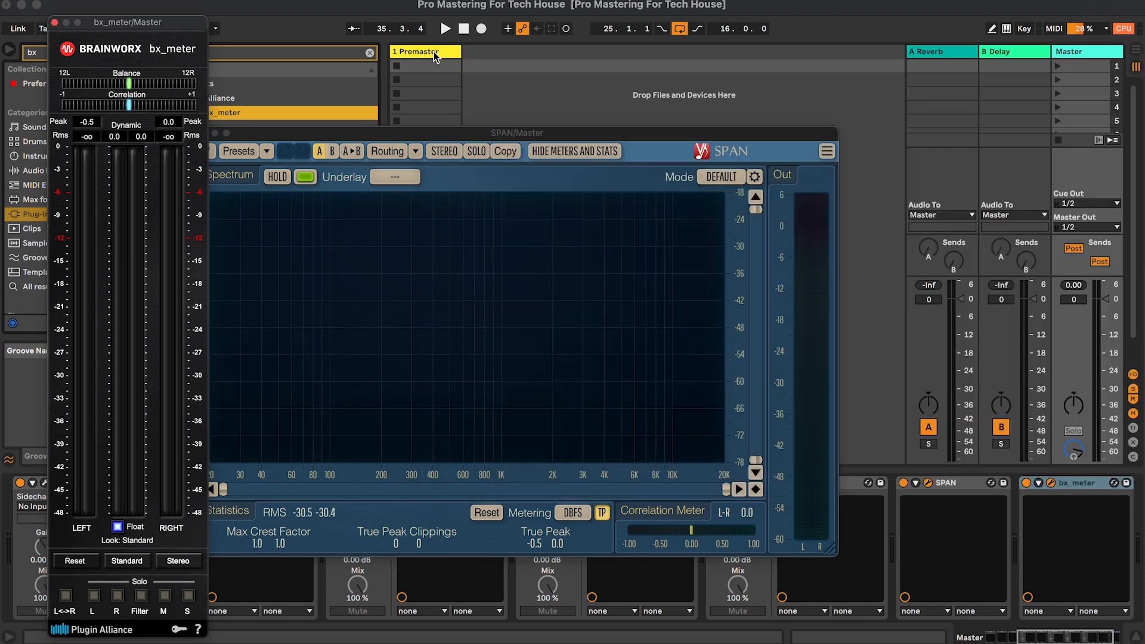
{"action": "left_click_drag", "start_coordinate": [304, 126], "coordinate": [374, 131]}
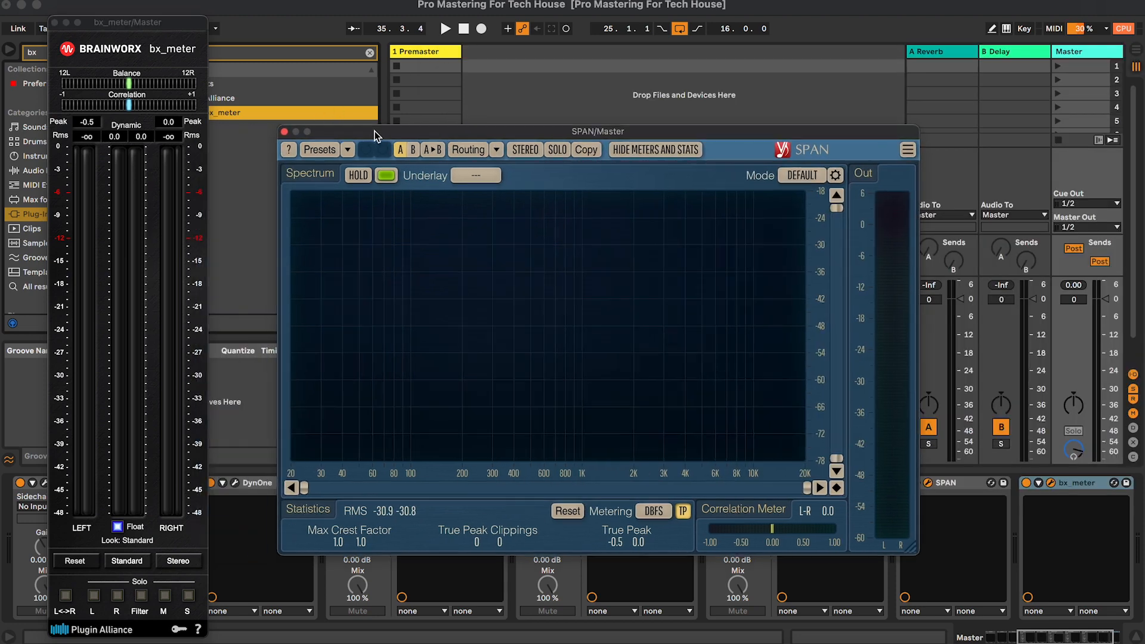
{"action": "left_click", "coordinate": [284, 132]}
{"action": "left_click", "coordinate": [55, 24]}
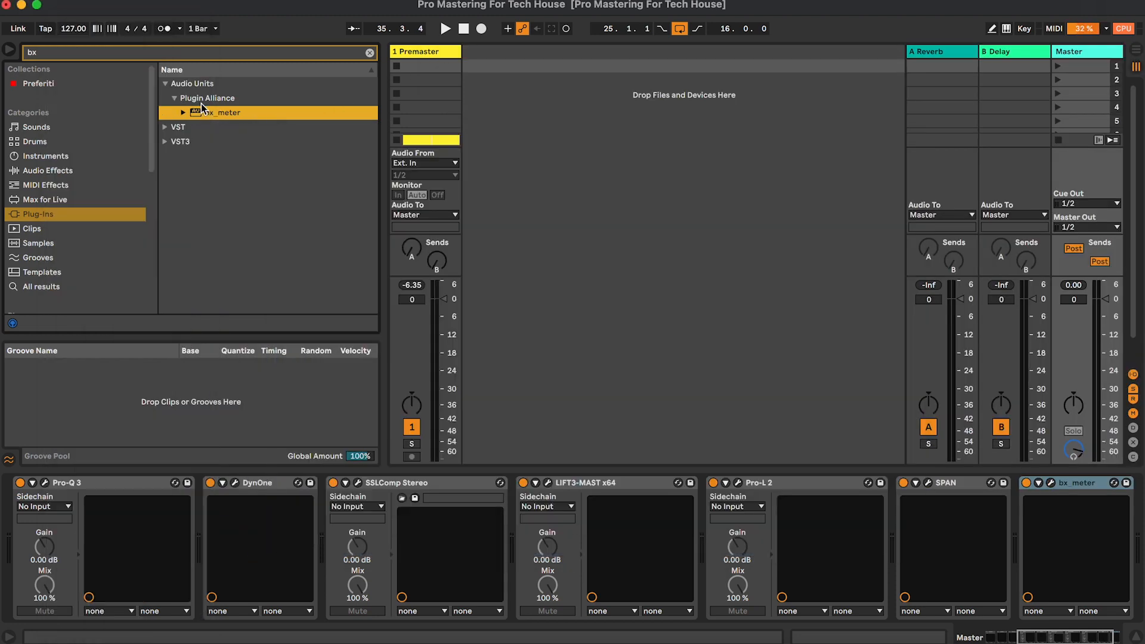
Clear the plug-in search and switch to the Arrangement view with the whole Premaster clip showing.
{"action": "left_click", "coordinate": [174, 98]}
{"action": "left_click", "coordinate": [370, 53]}
{"action": "left_click", "coordinate": [1136, 51]}
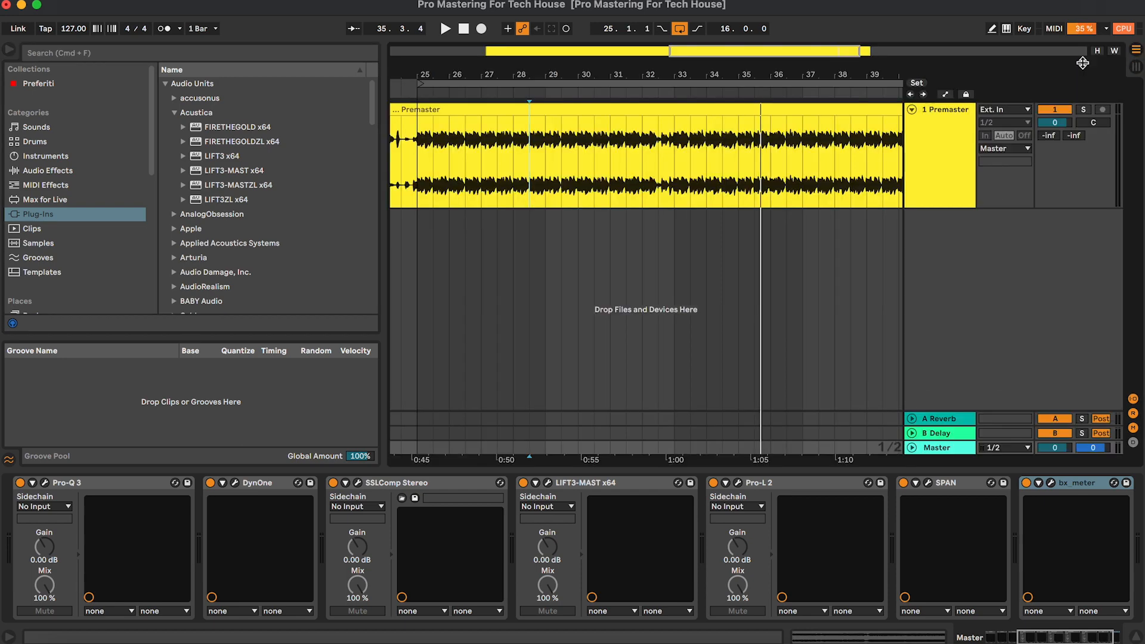
{"action": "key", "text": "minus"}
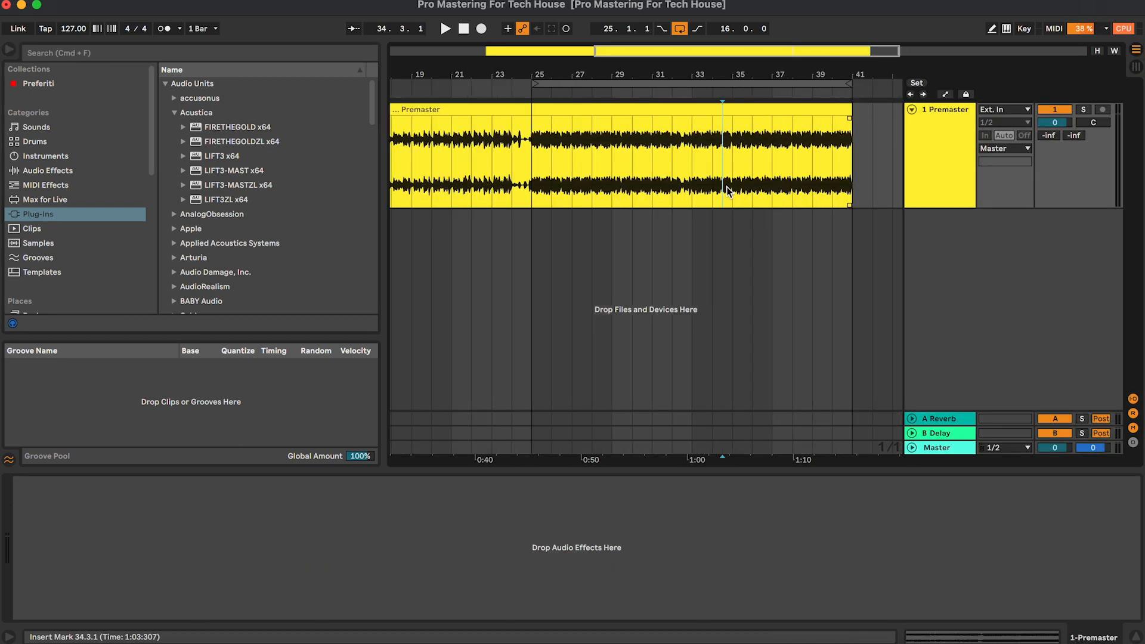
{"action": "key", "text": "minus"}
Select the master track's processing devices from J37 Stereo through Pro-L 2 and play the looped Premaster section from bar 25.
{"action": "left_click", "coordinate": [960, 447]}
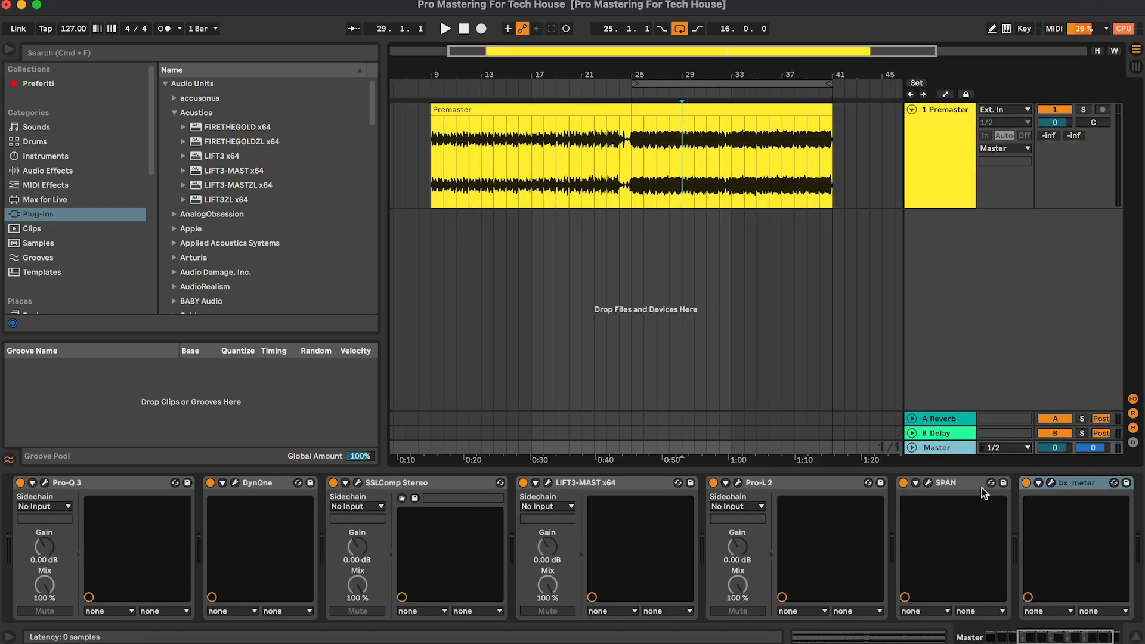
{"action": "left_click", "coordinate": [820, 484]}
{"action": "scroll", "coordinate": [821, 484], "scroll_direction": "left", "scroll_amount": 6}
{"action": "left_click", "coordinate": [60, 481], "text": "shift"}
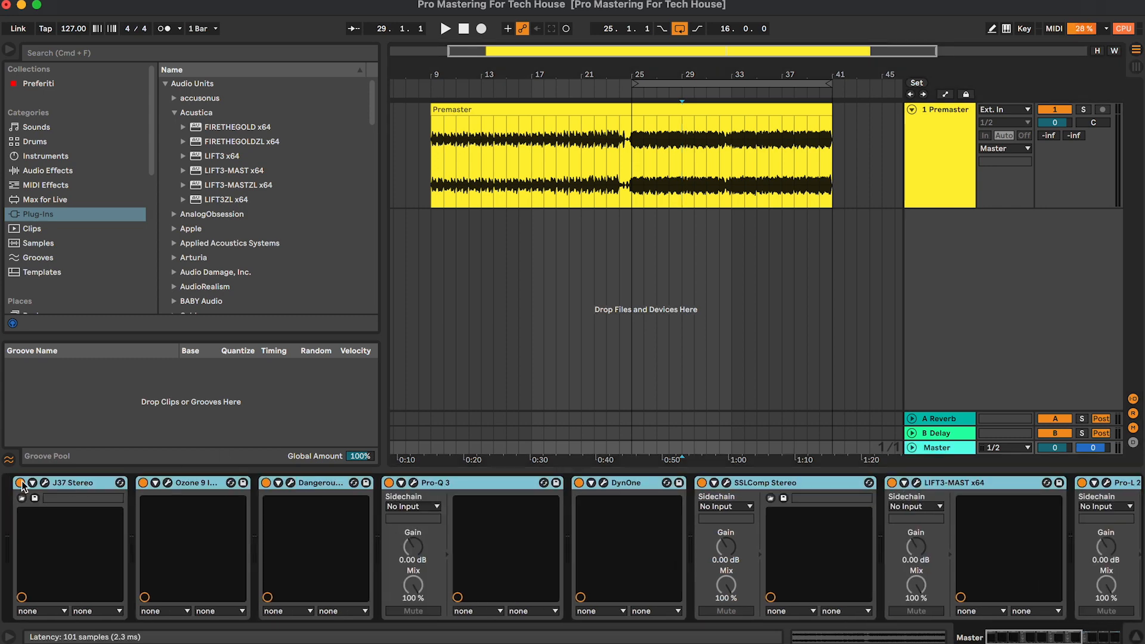
{"action": "left_click", "coordinate": [628, 97]}
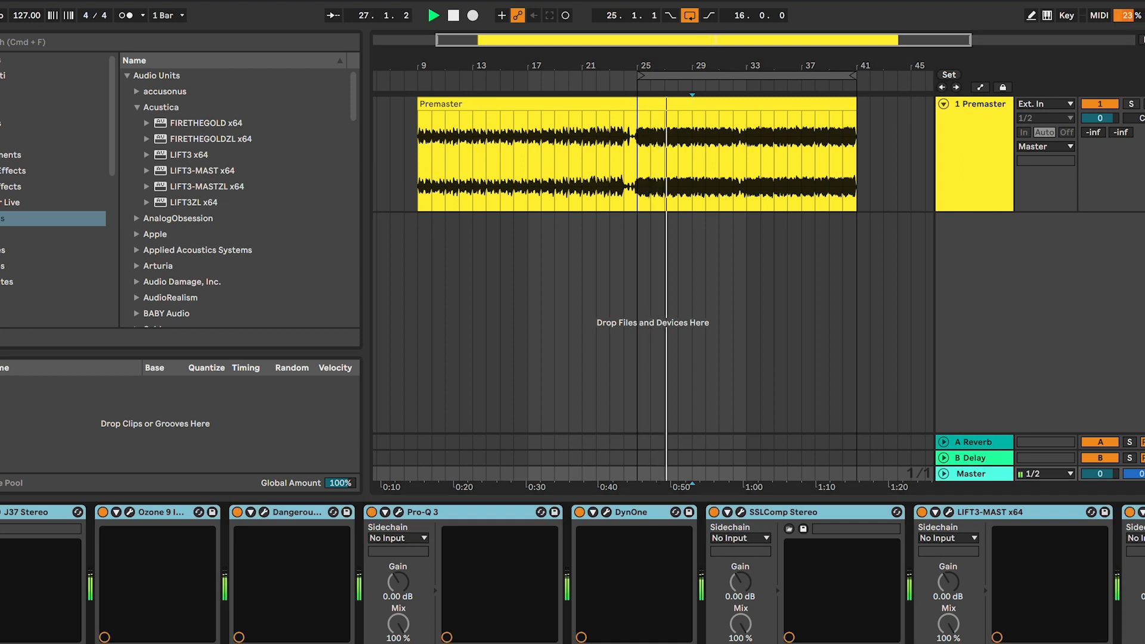
{"action": "left_click", "coordinate": [704, 159]}
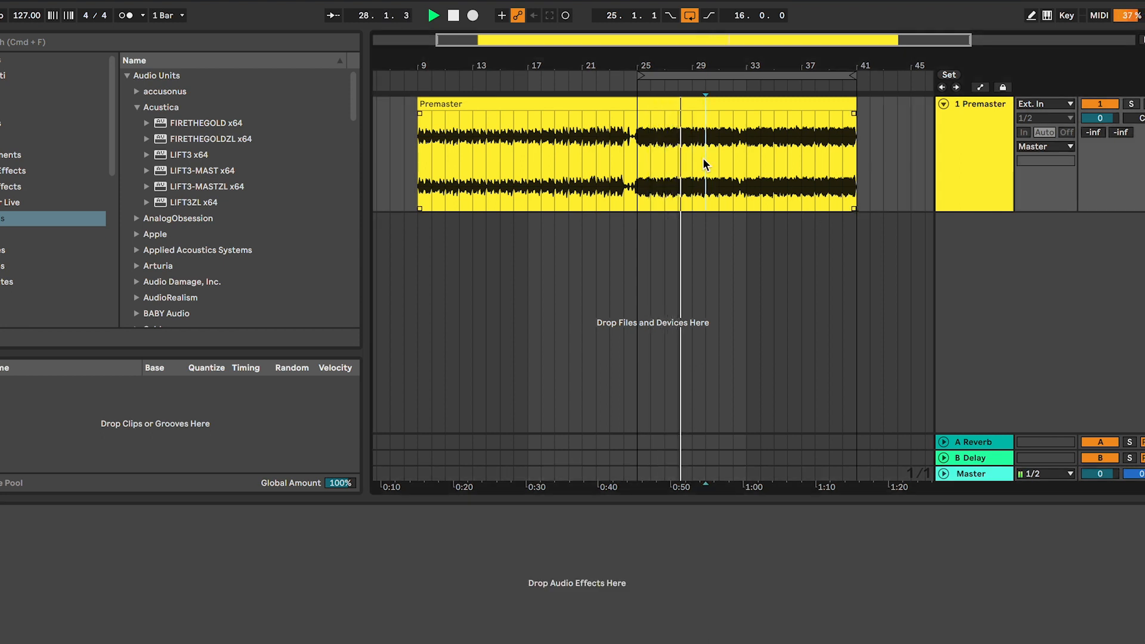